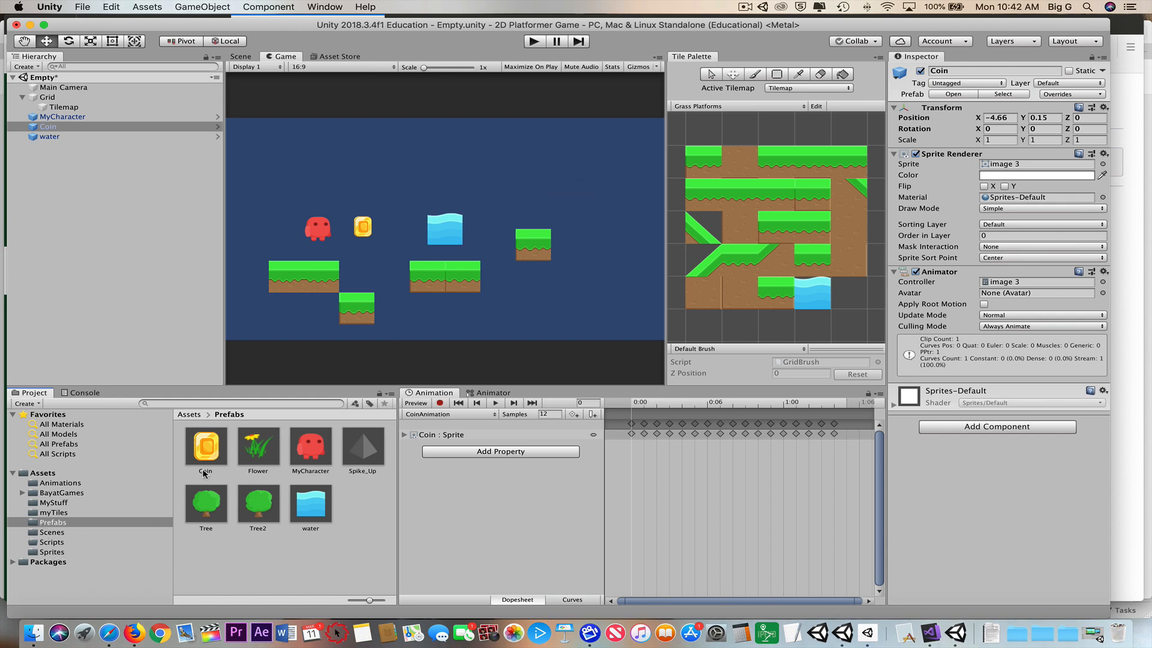
# Duplicate the coin and move the copy above the rightmost platform, to about X 5.14, Y 2.09.
pyautogui.press('super+d')
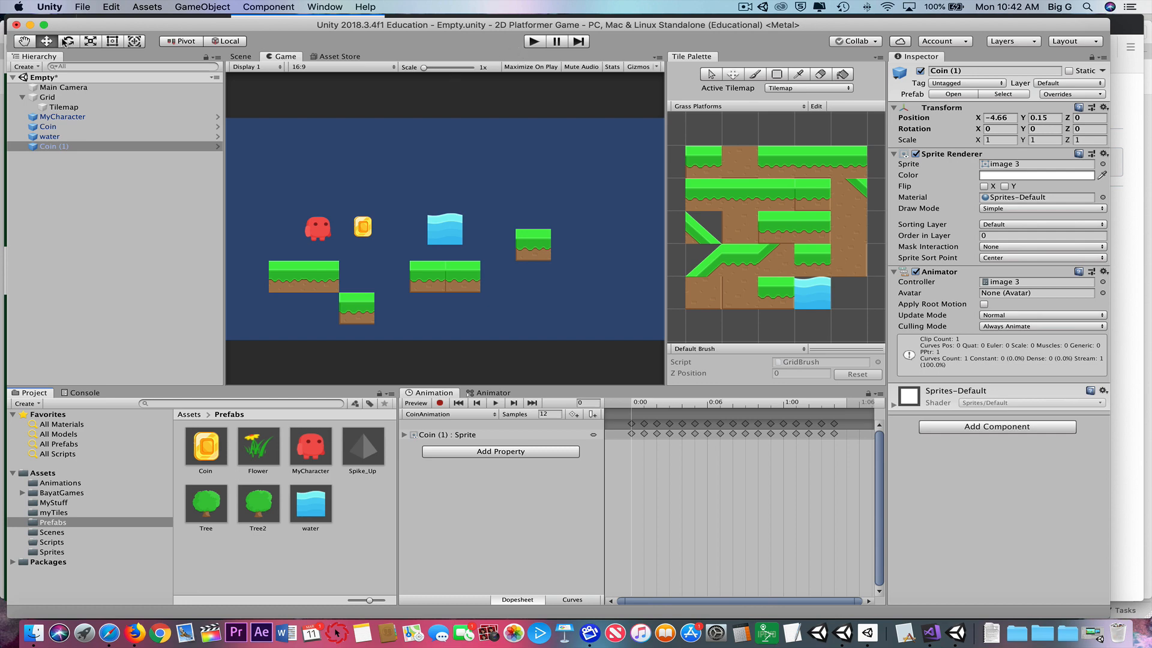
pyautogui.click(242, 56)
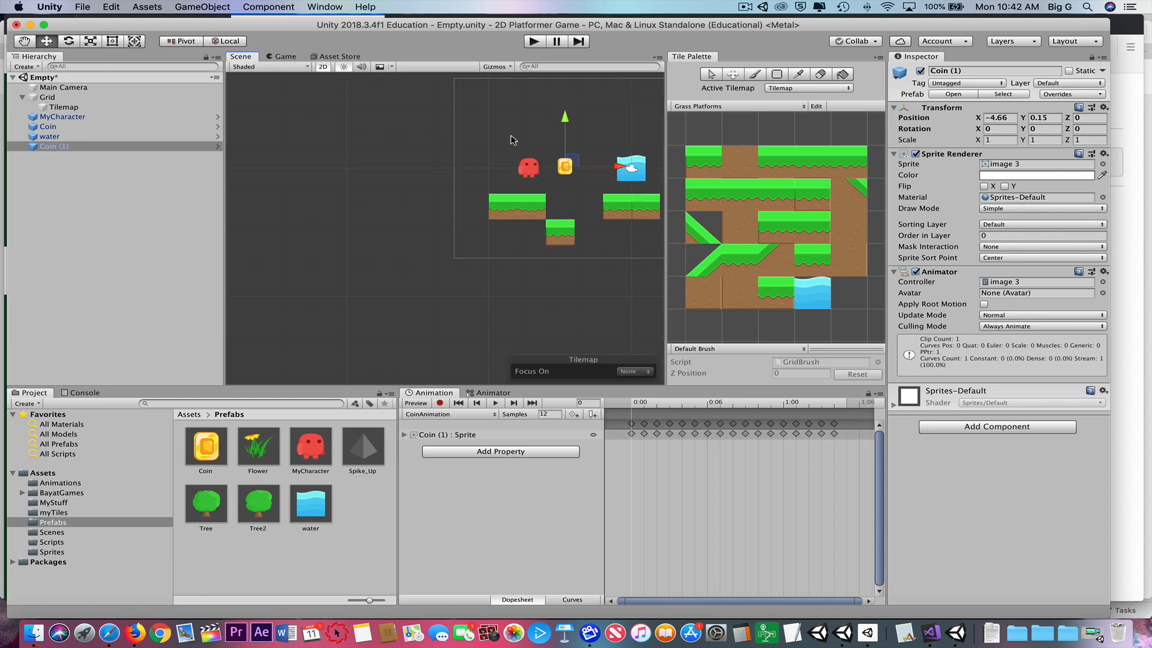
pyautogui.moveTo(568, 162); pyautogui.dragTo(656, 147)
pyautogui.scroll(-3, 576, 172)
pyautogui.scroll(-3, 577, 170)
# Check the two coins in the Game view and run a short play test of the scene.
pyautogui.click(279, 57)
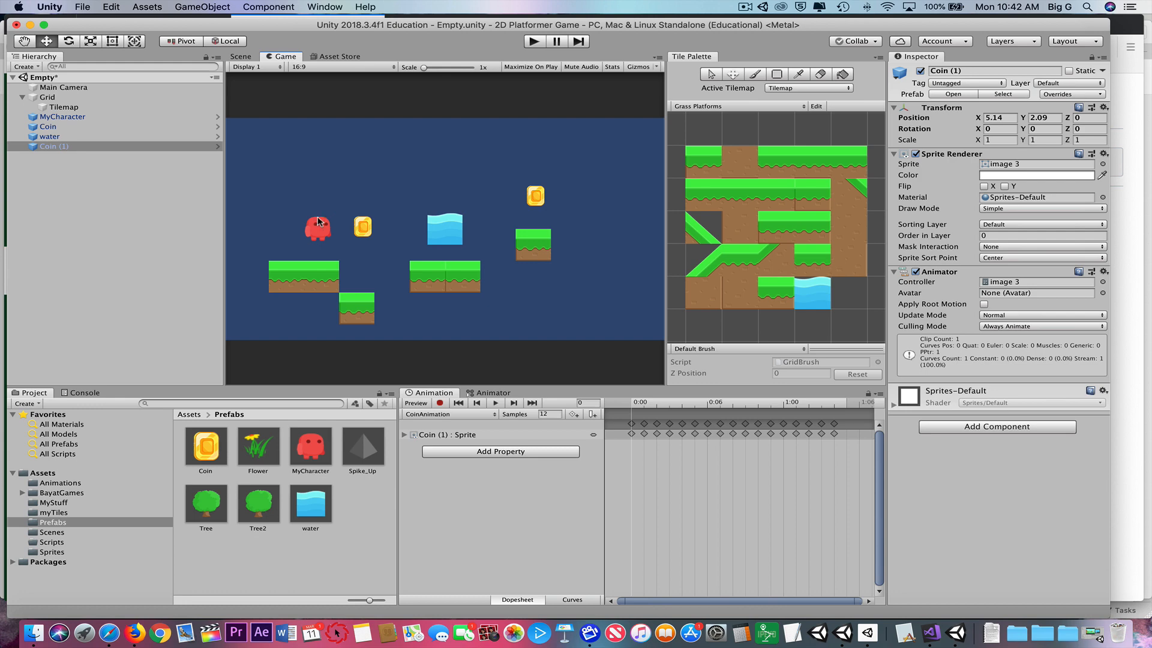
pyautogui.click(533, 41)
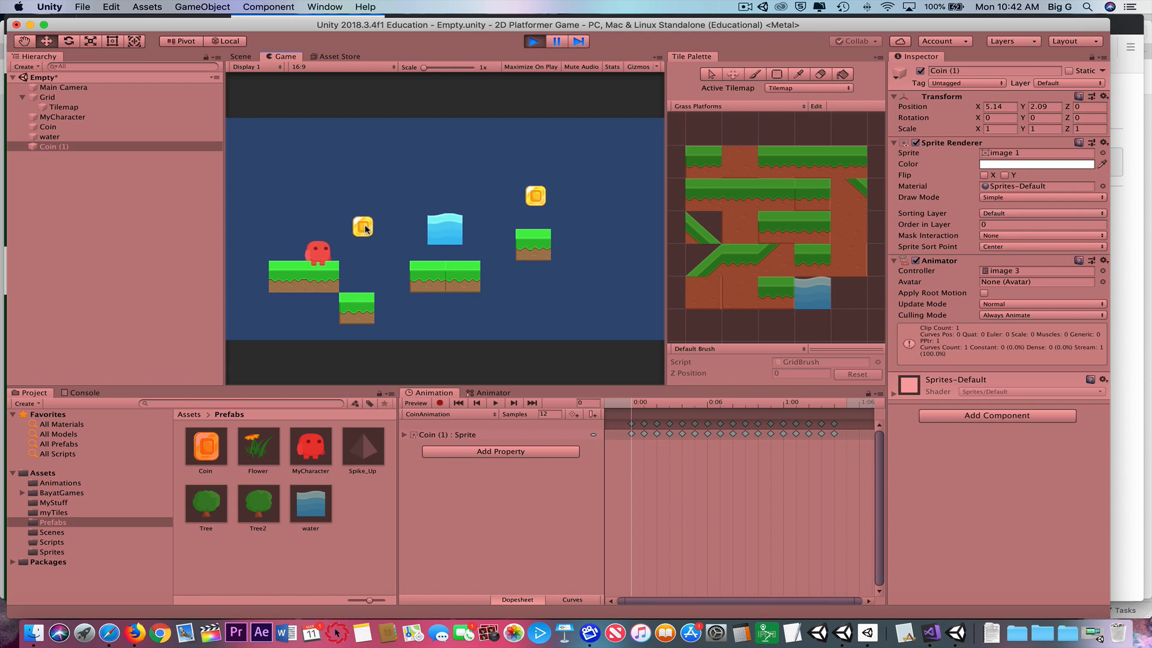
pyautogui.click(535, 43)
# Add a Circle Collider 2D component to the original coin in the scene.
pyautogui.click(242, 57)
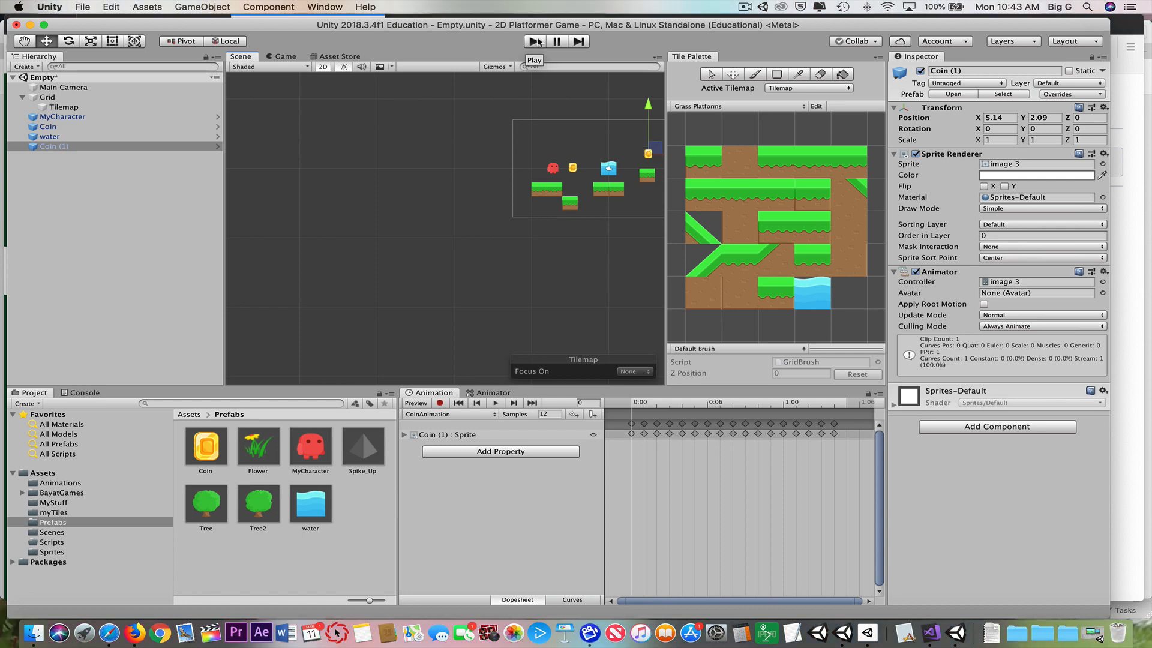
pyautogui.click(48, 127)
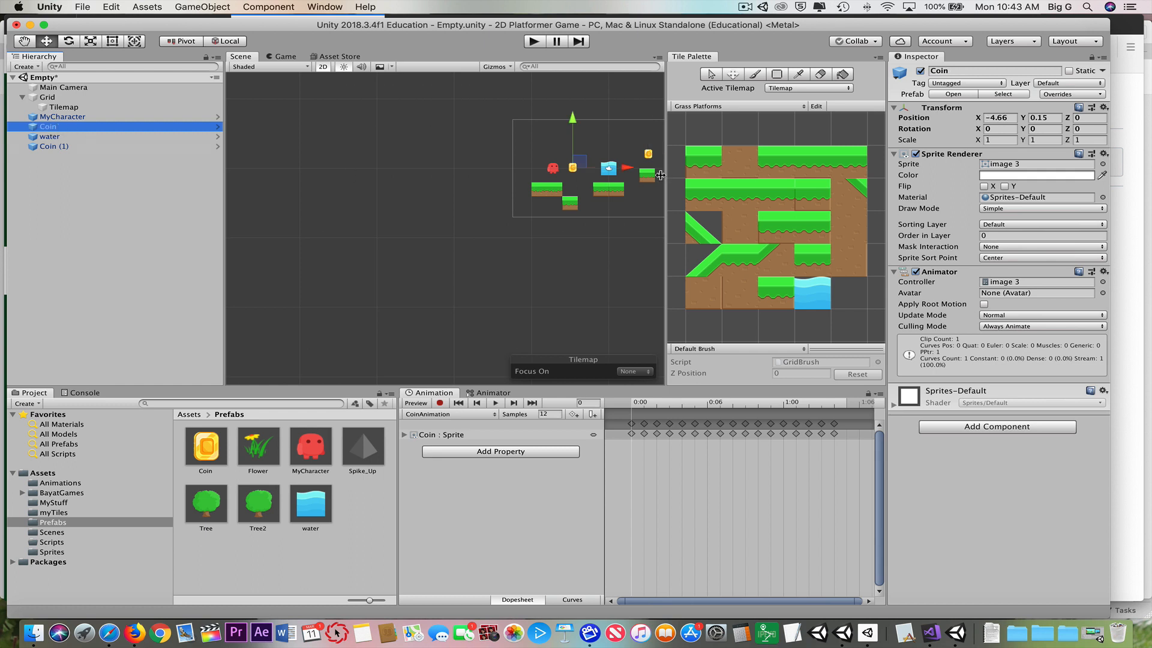
pyautogui.scroll(5, 579, 184)
pyautogui.scroll(2, 580, 184)
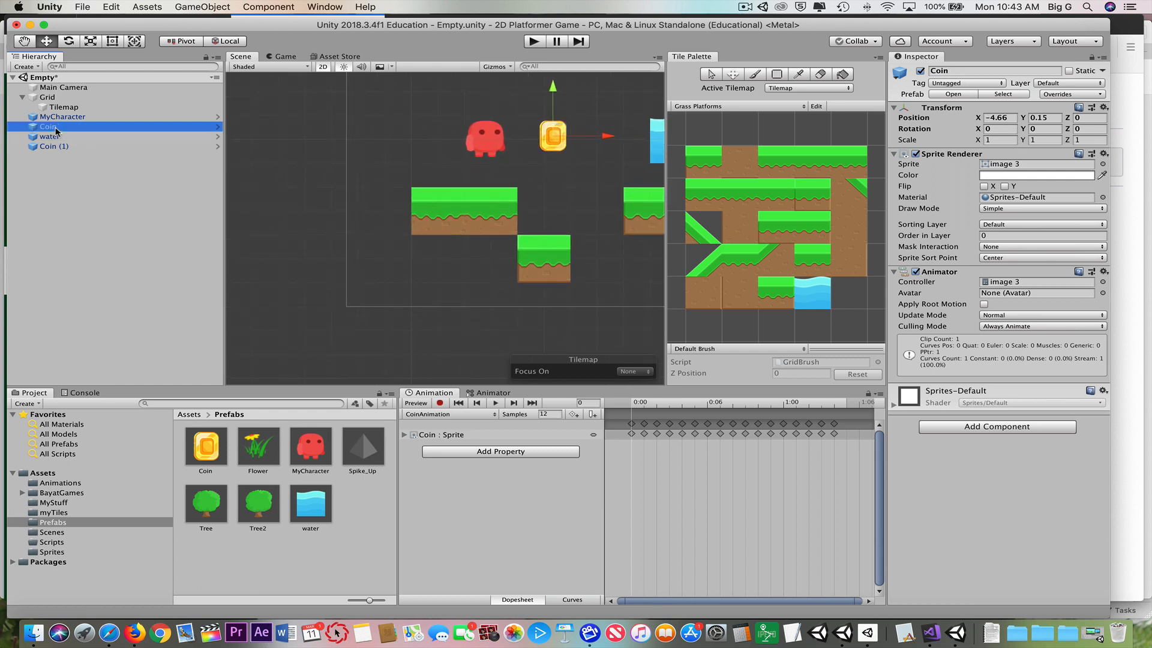
pyautogui.click(992, 426)
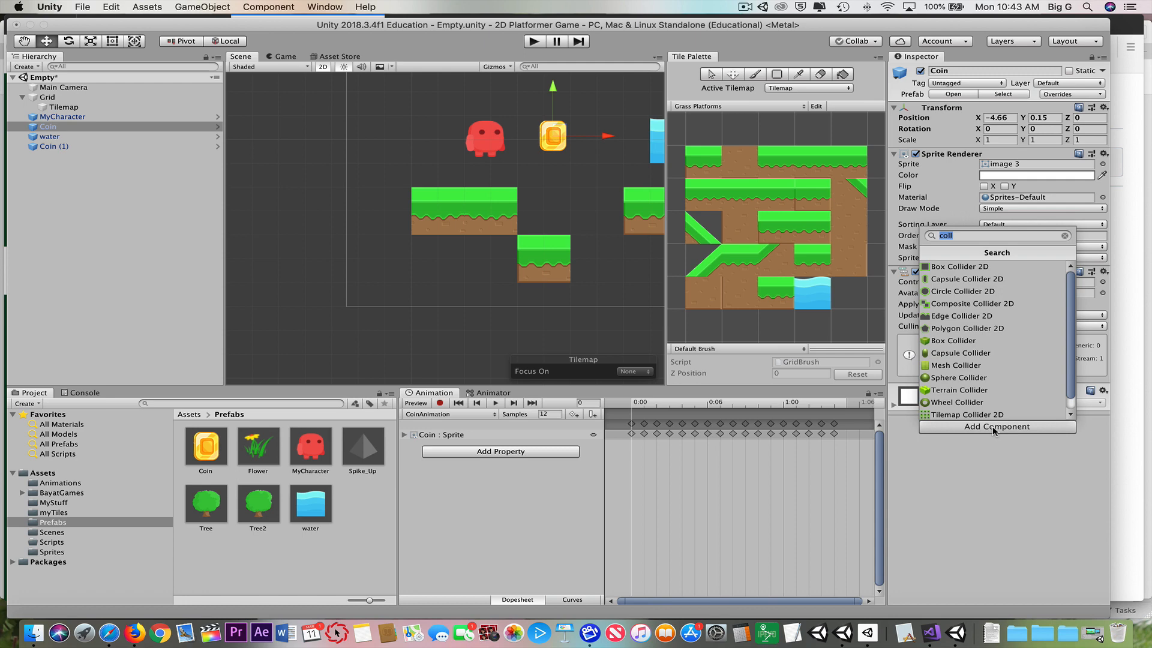
pyautogui.click(962, 292)
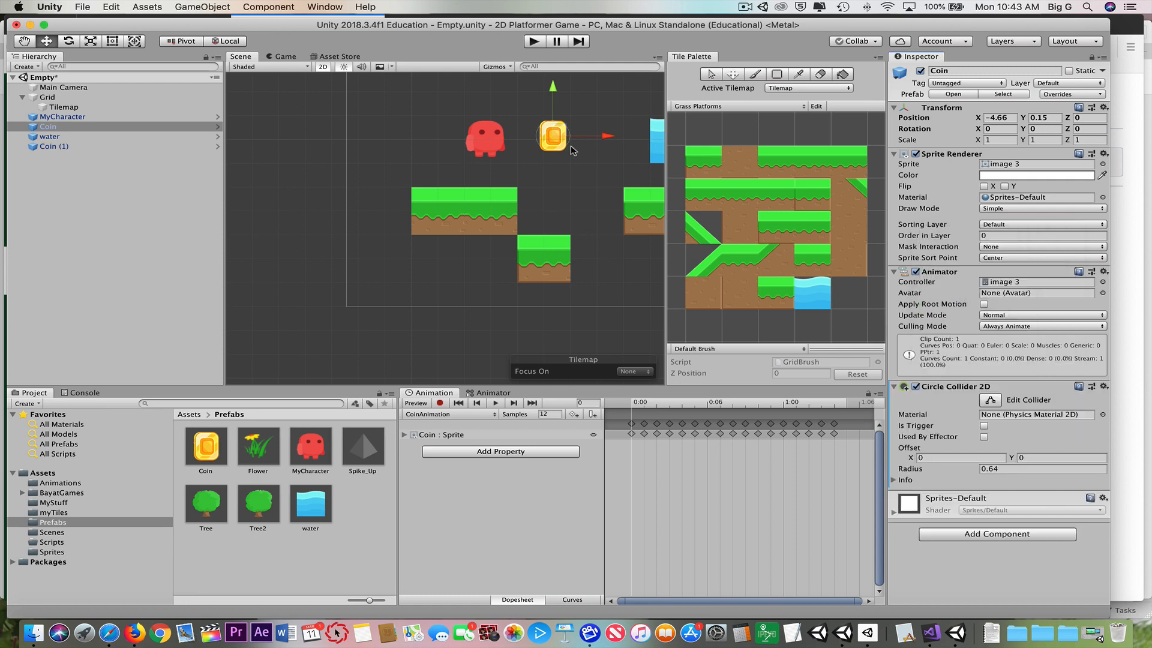
# Shrink the coin's circle collider inside the sprite to a radius of about 0.22 and make it a trigger.
pyautogui.scroll(5, 573, 150)
pyautogui.scroll(3, 573, 150)
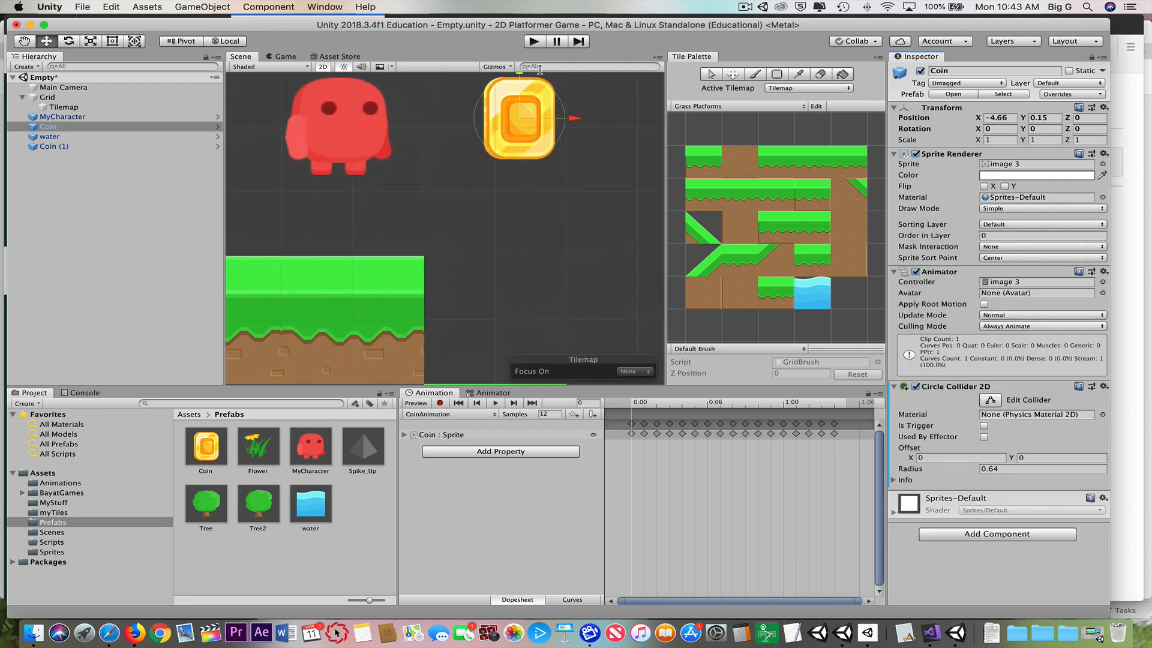
pyautogui.click(24, 40)
pyautogui.moveTo(501, 131); pyautogui.dragTo(505, 208)
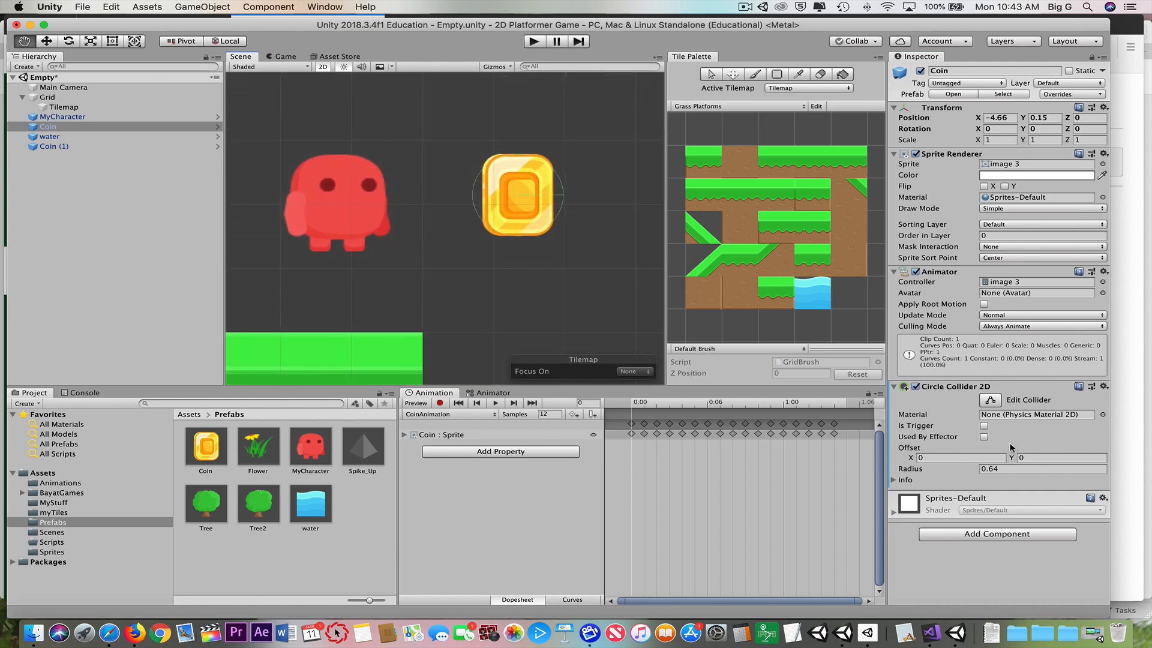
pyautogui.click(990, 399)
pyautogui.moveTo(471, 198); pyautogui.dragTo(502, 198)
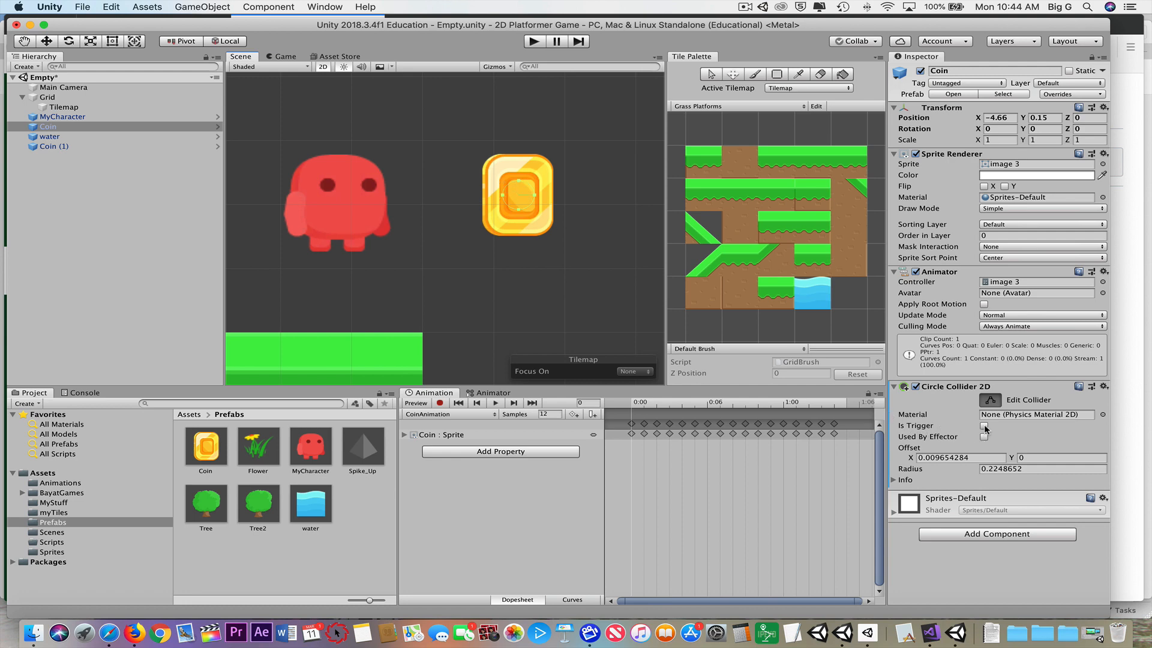
pyautogui.click(984, 426)
pyautogui.click(990, 399)
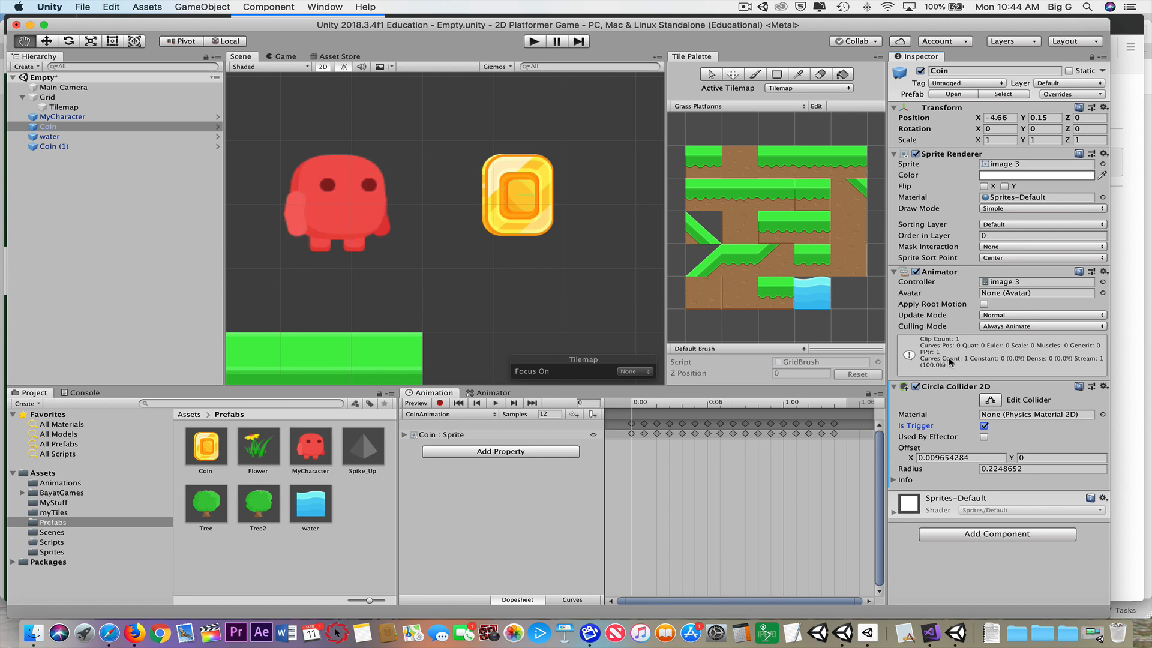
# Create a new script named Coin as a component on the coin and open it in Visual Studio.
pyautogui.click(969, 535)
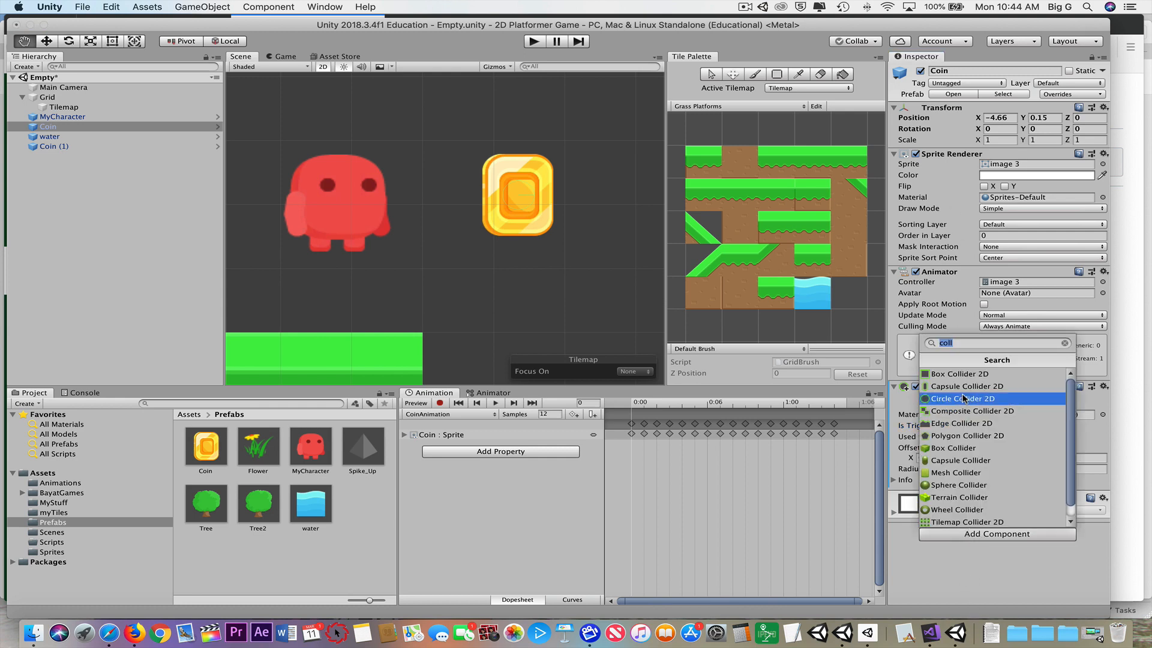
pyautogui.write('Coi')
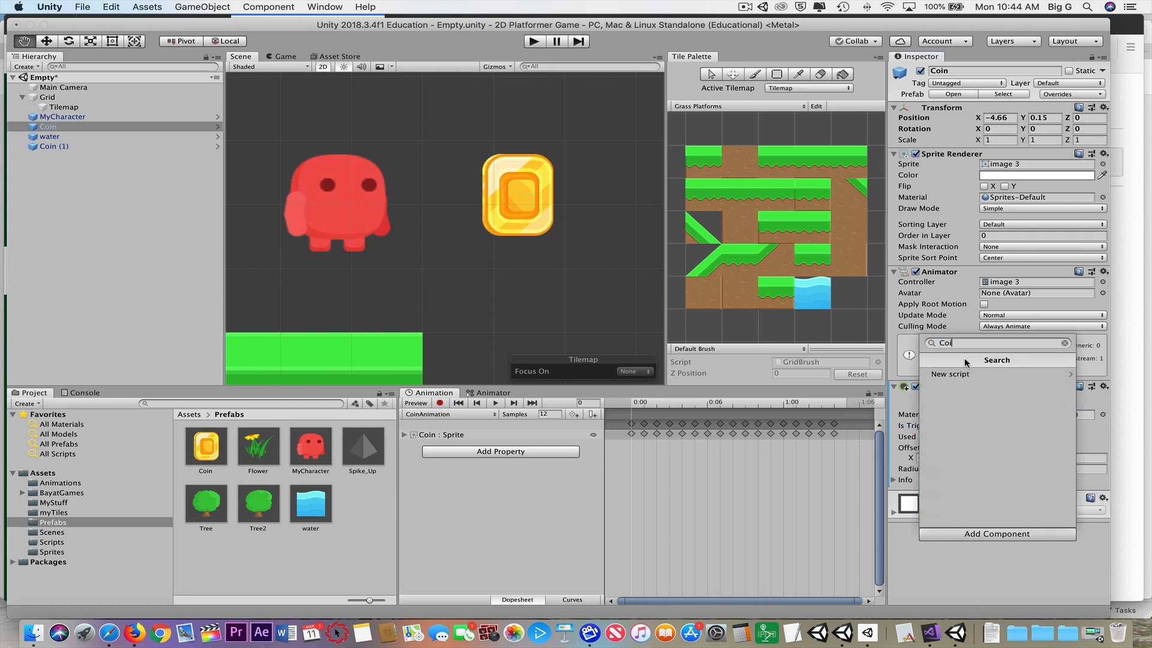
pyautogui.write('n')
pyautogui.click(960, 375)
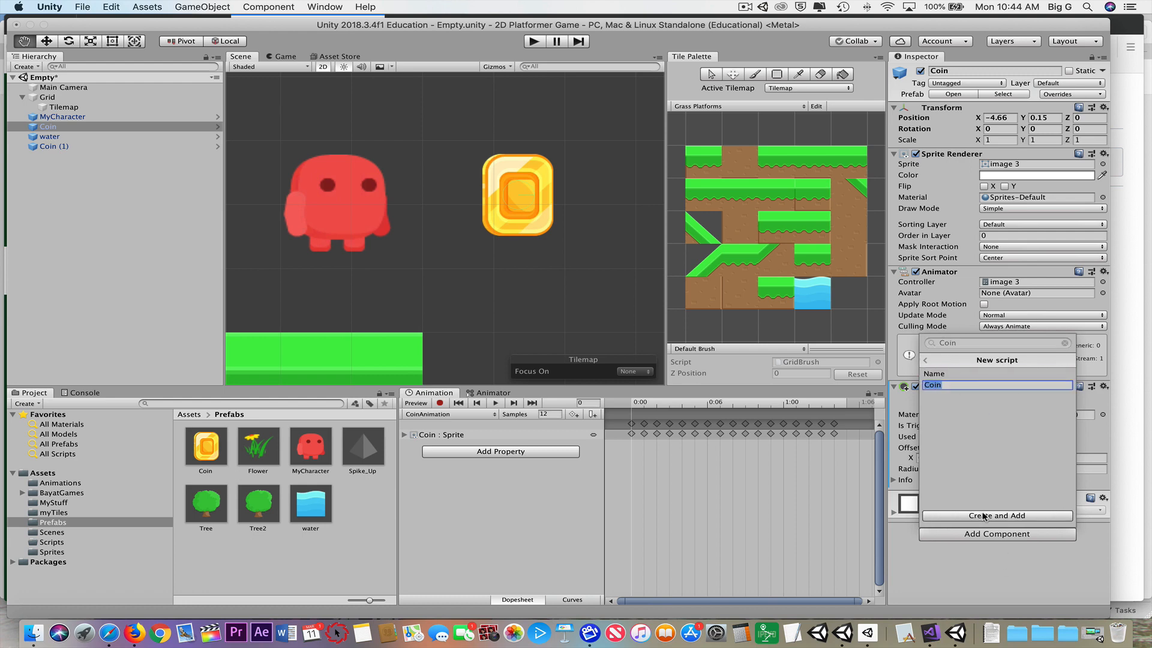
pyautogui.click(984, 516)
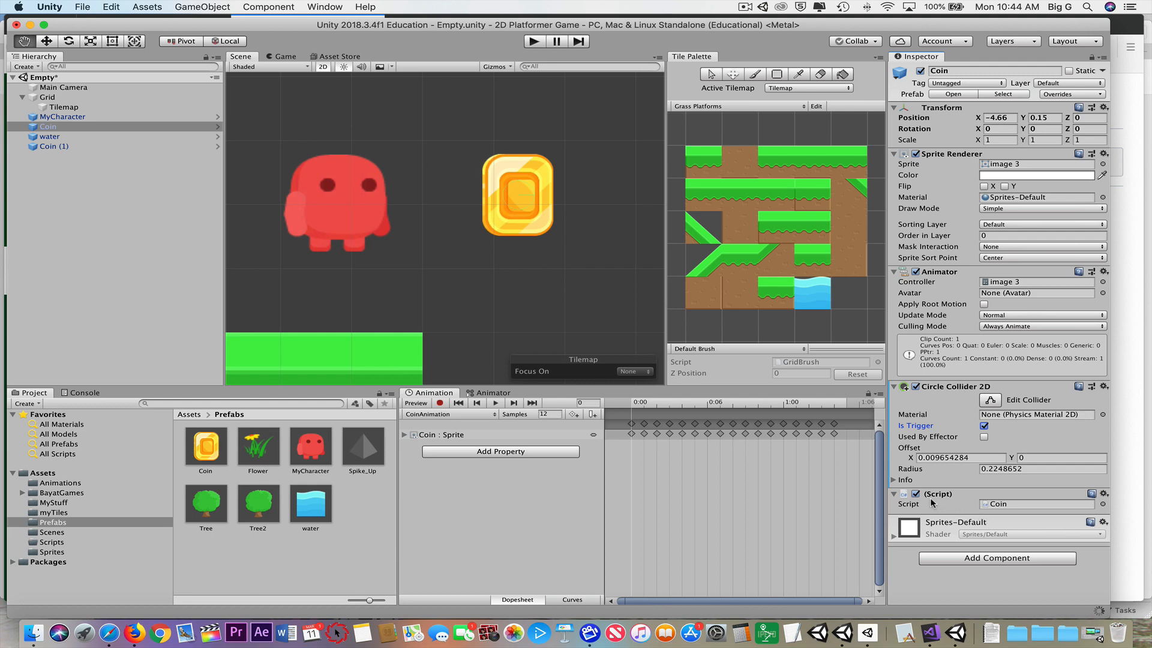
pyautogui.doubleClick(985, 504)
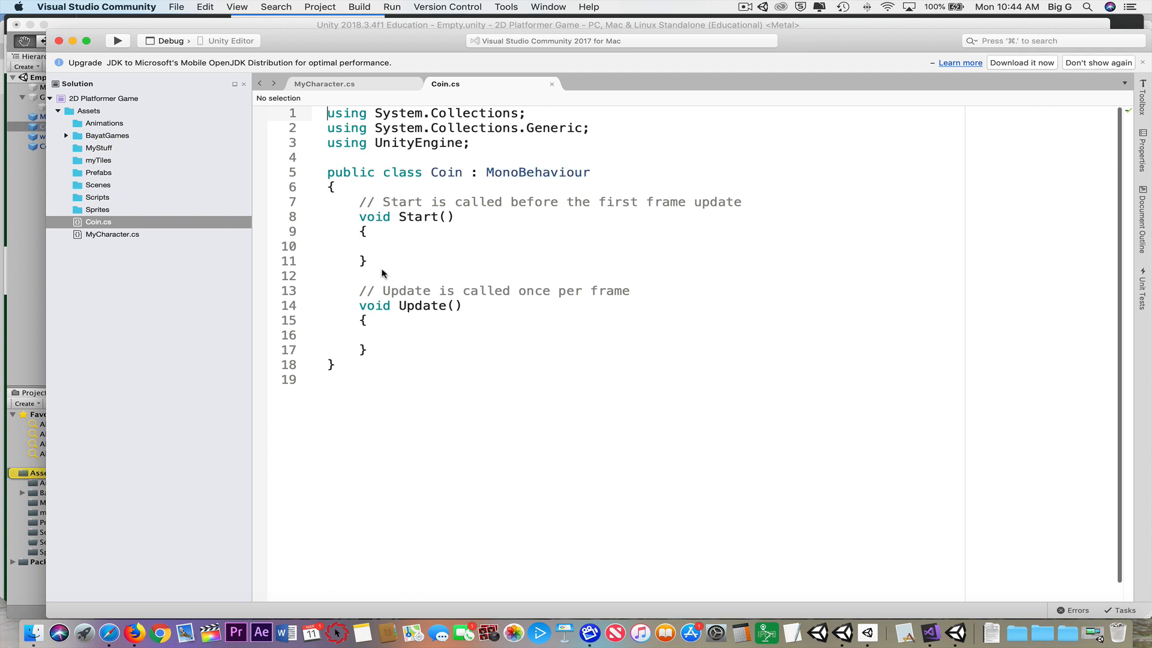
# Add an OnTriggerEnter2D method below Update in the Coin class.
pyautogui.click(379, 351)
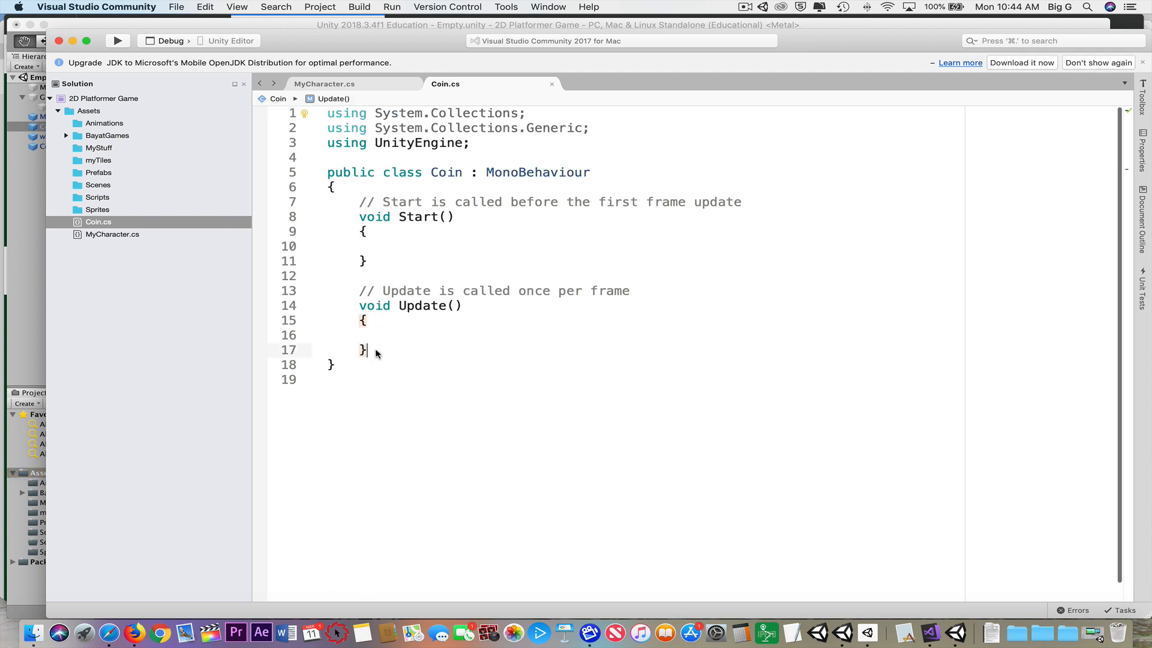
pyautogui.press('Return')
pyautogui.press('Return')
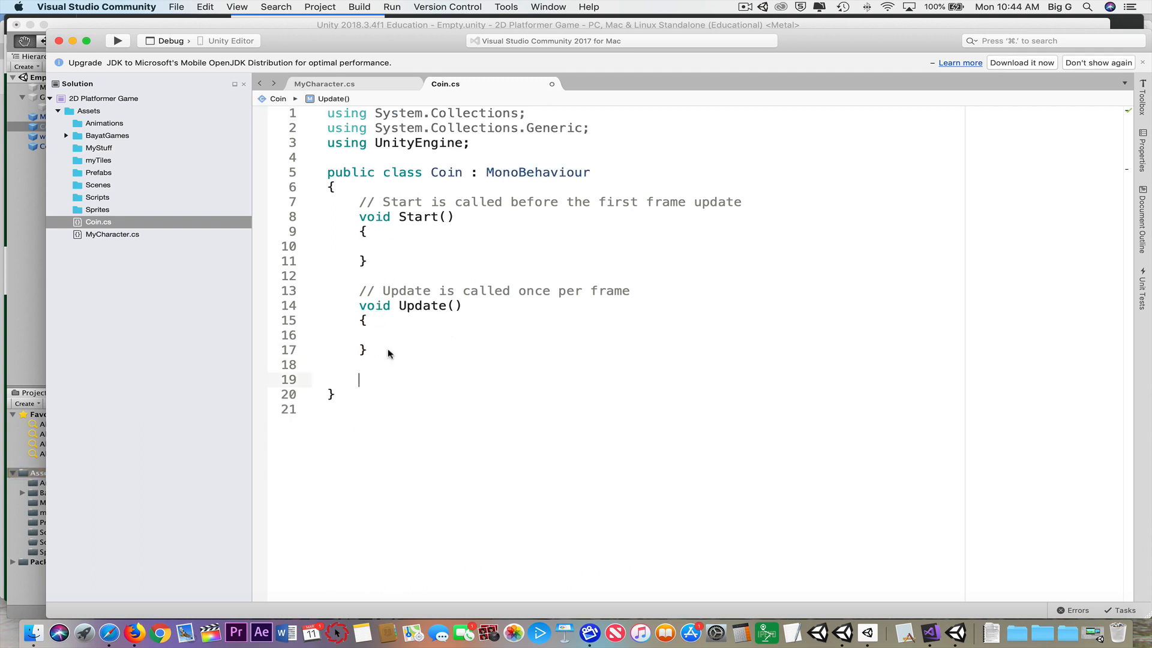
pyautogui.write('OnTri')
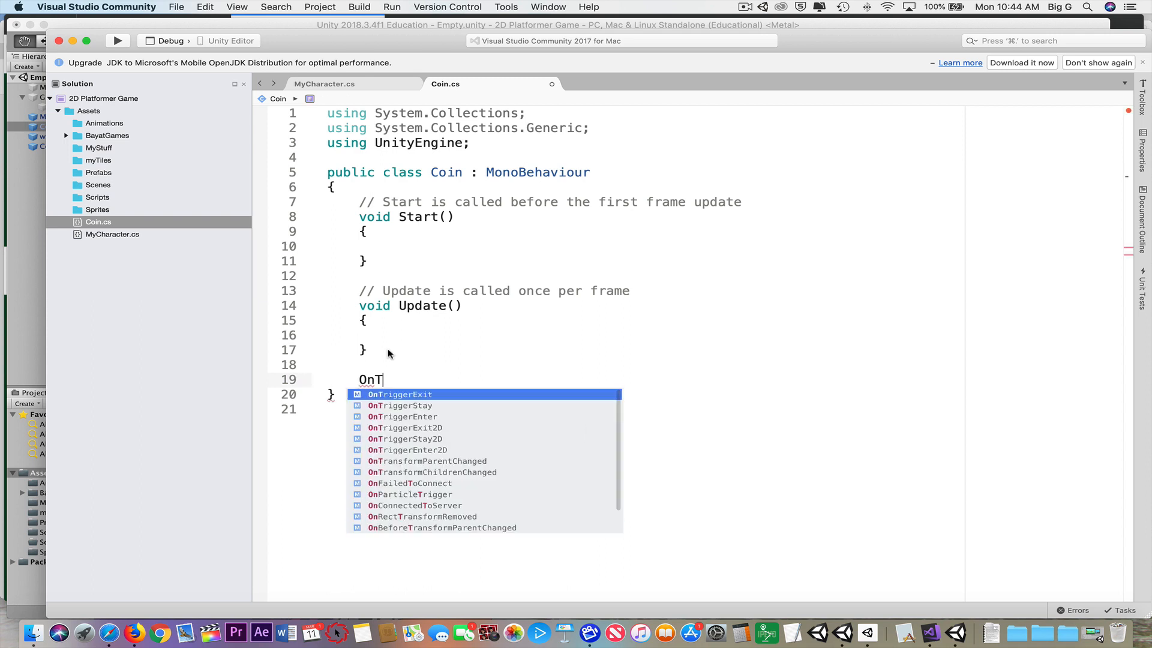
pyautogui.press('Down')
pyautogui.press('Down')
pyautogui.press('Down')
pyautogui.press('Down')
pyautogui.press('Down')
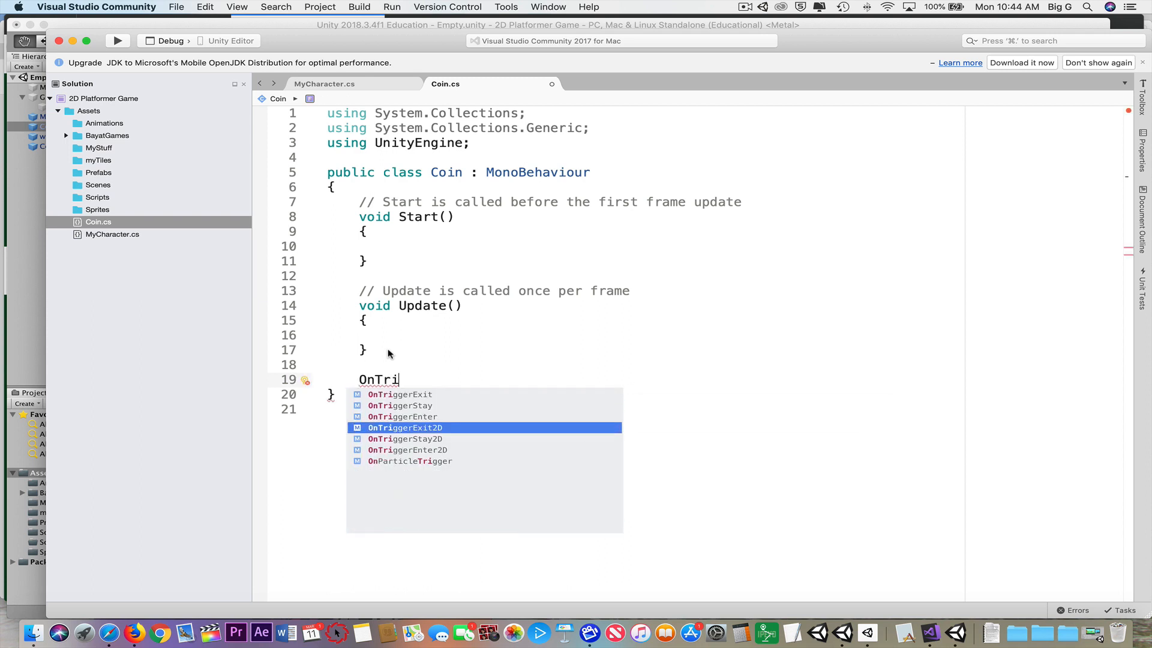
pyautogui.press('Return')
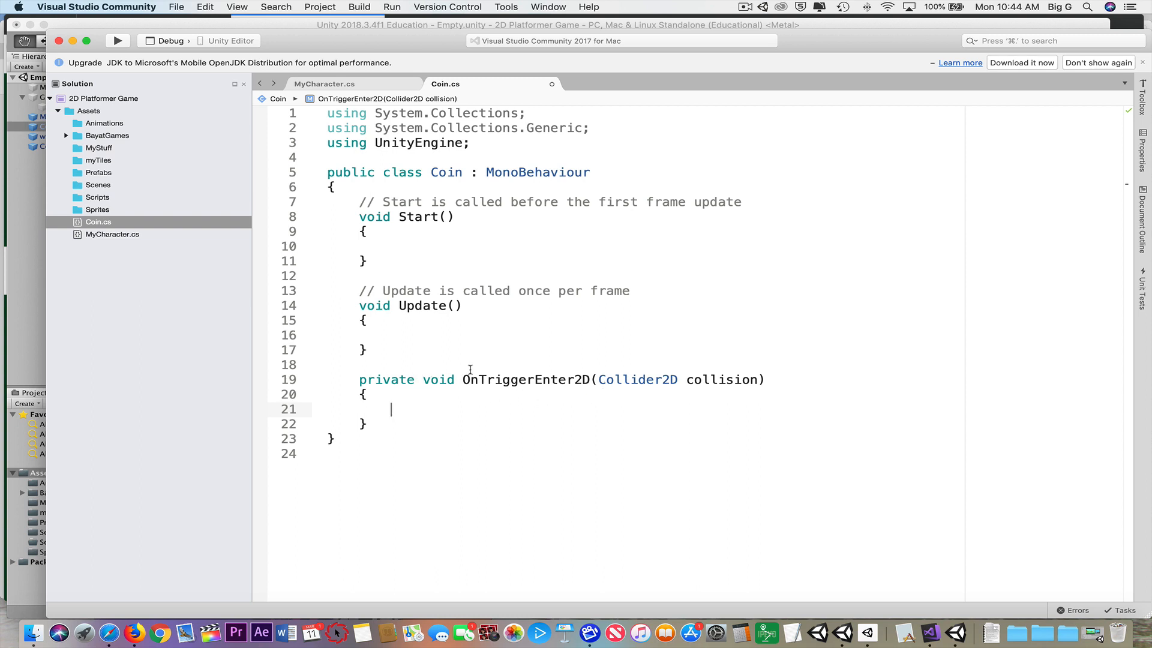
# Fill the OnTriggerEnter2D body with Destroy(gameObject); and save the Coin script.
pyautogui.moveTo(464, 379); pyautogui.dragTo(590, 395)
pyautogui.click(460, 411)
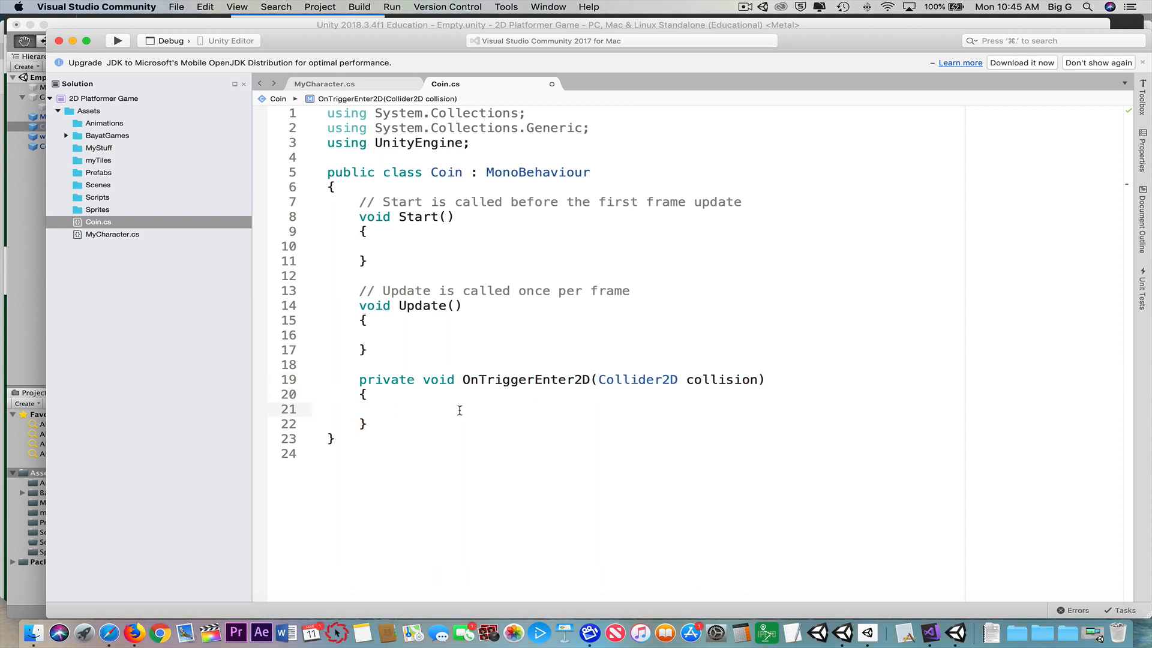
pyautogui.write('Destroy')
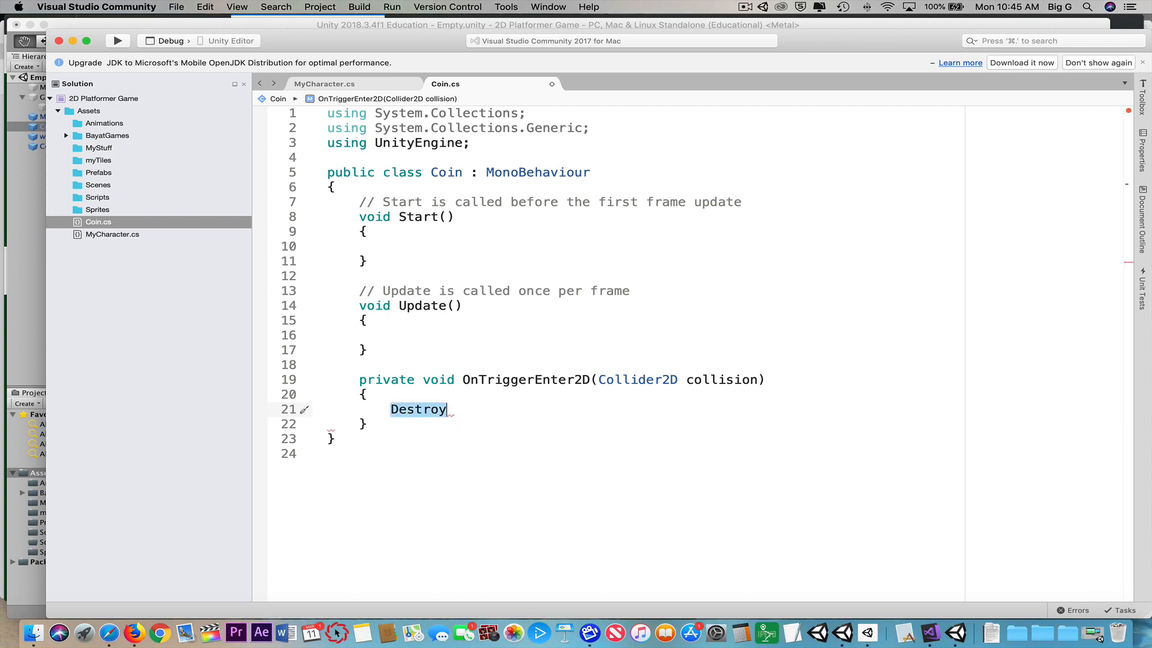
pyautogui.write('(game')
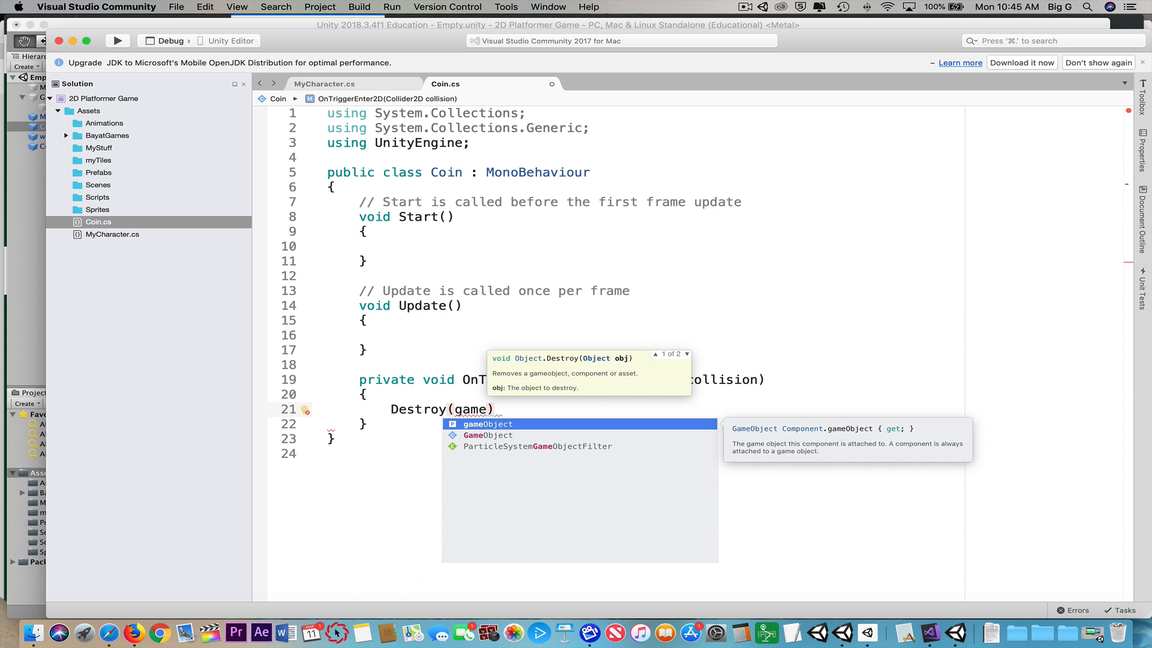
pyautogui.press('Return')
pyautogui.write(');')
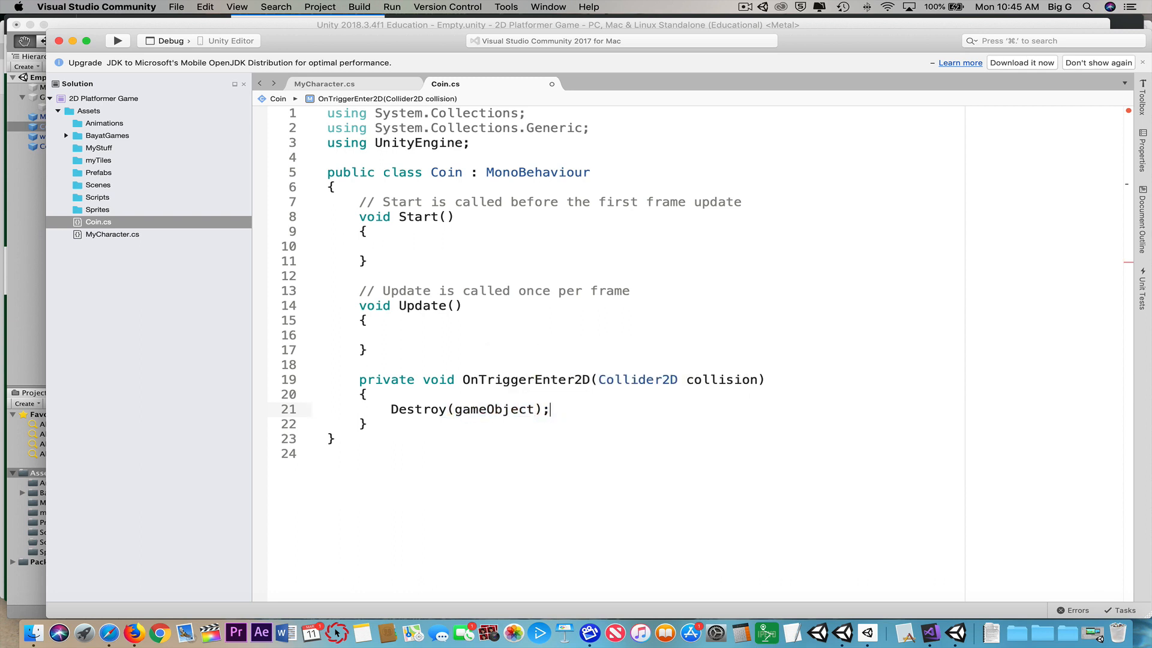
pyautogui.moveTo(355, 384); pyautogui.dragTo(477, 421)
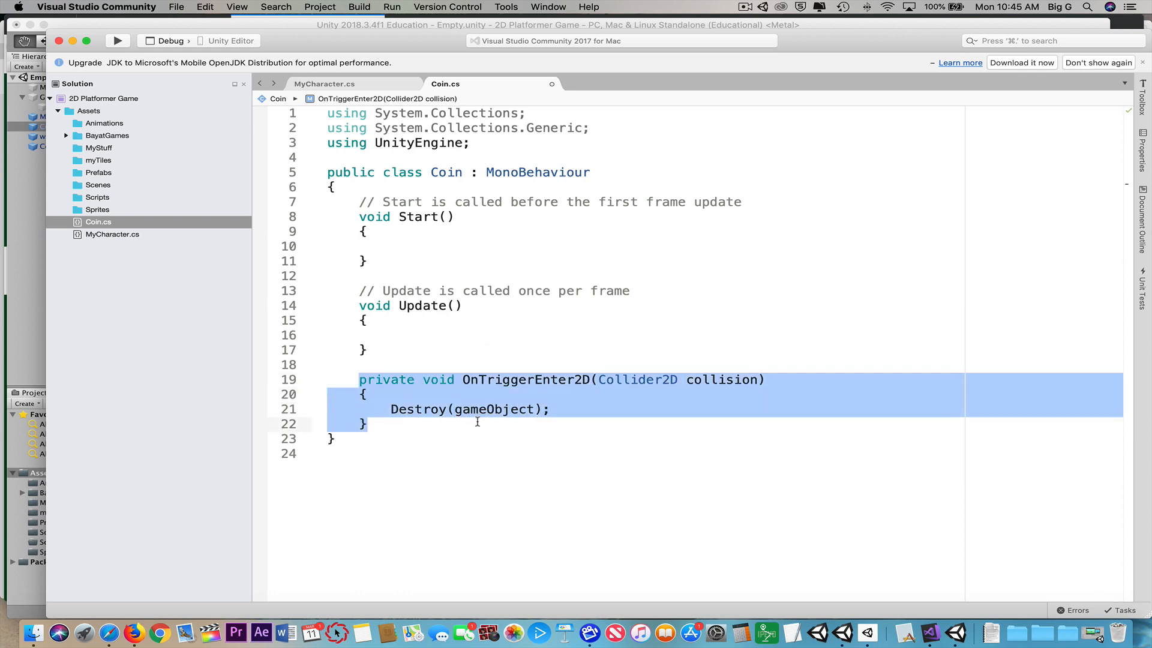
pyautogui.click(536, 421)
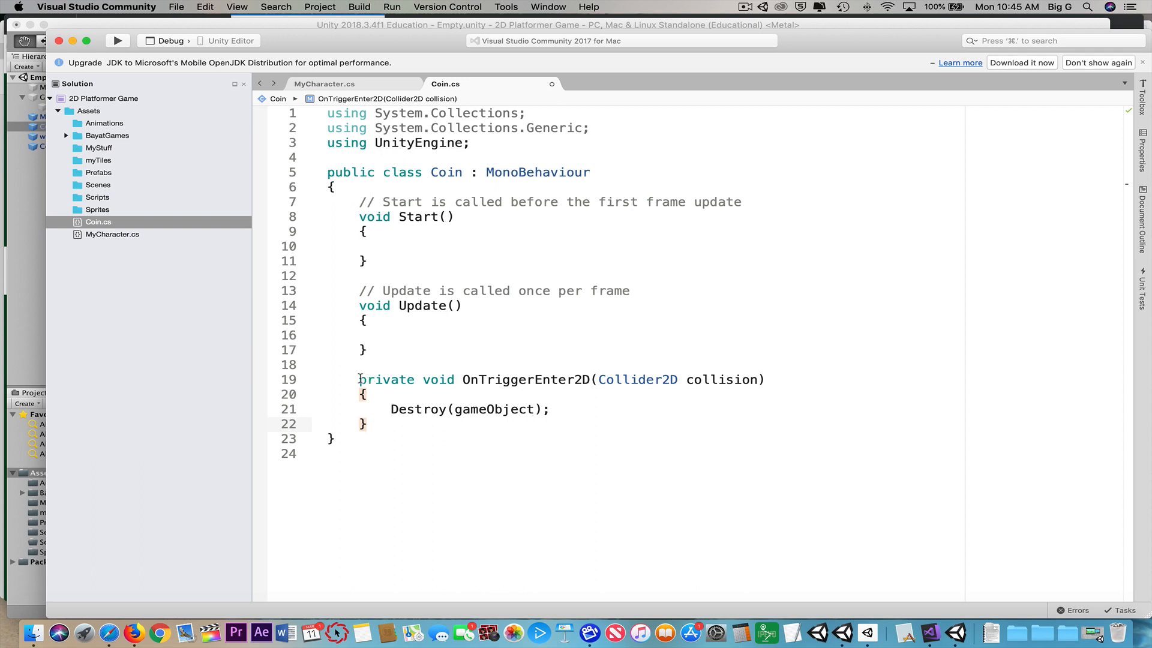
pyautogui.moveTo(360, 380); pyautogui.dragTo(475, 424)
pyautogui.click(575, 419)
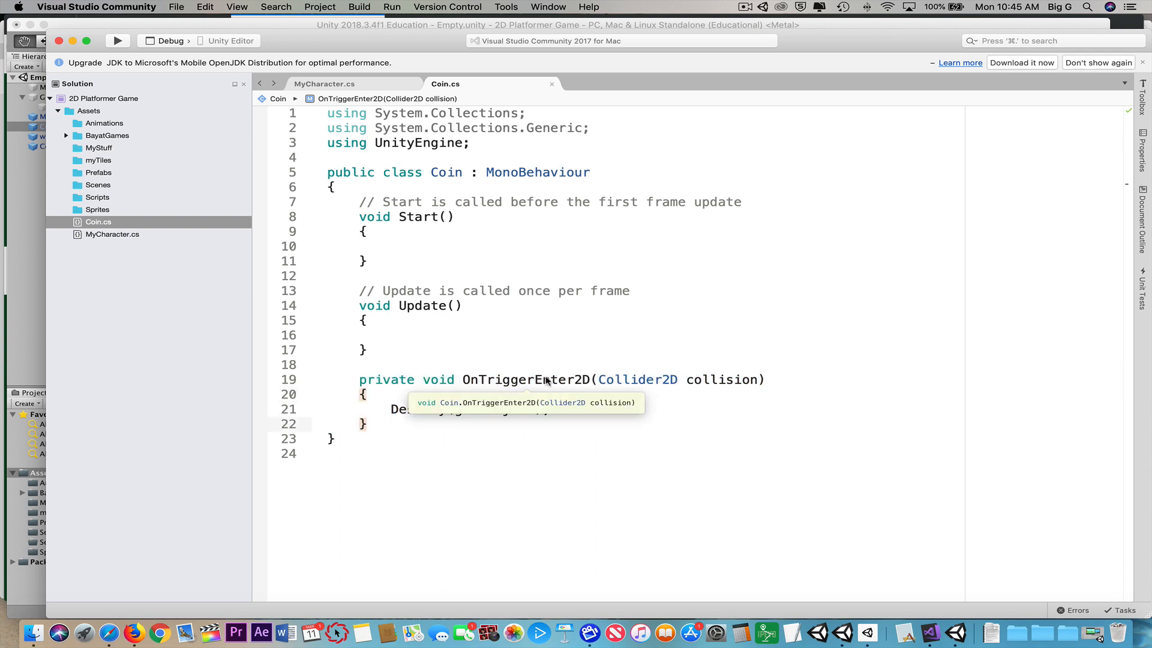
# Return to Unity and play the game, jumping the character into the first coin to test its pickup.
pyautogui.click(33, 228)
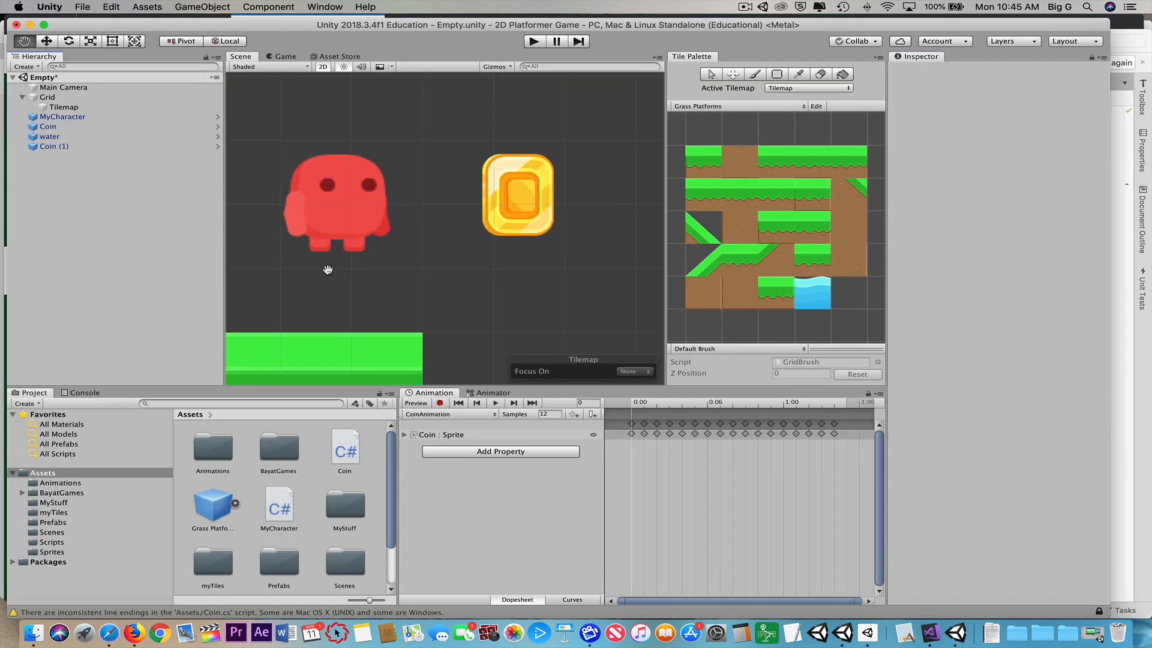
pyautogui.scroll(-10, 466, 146)
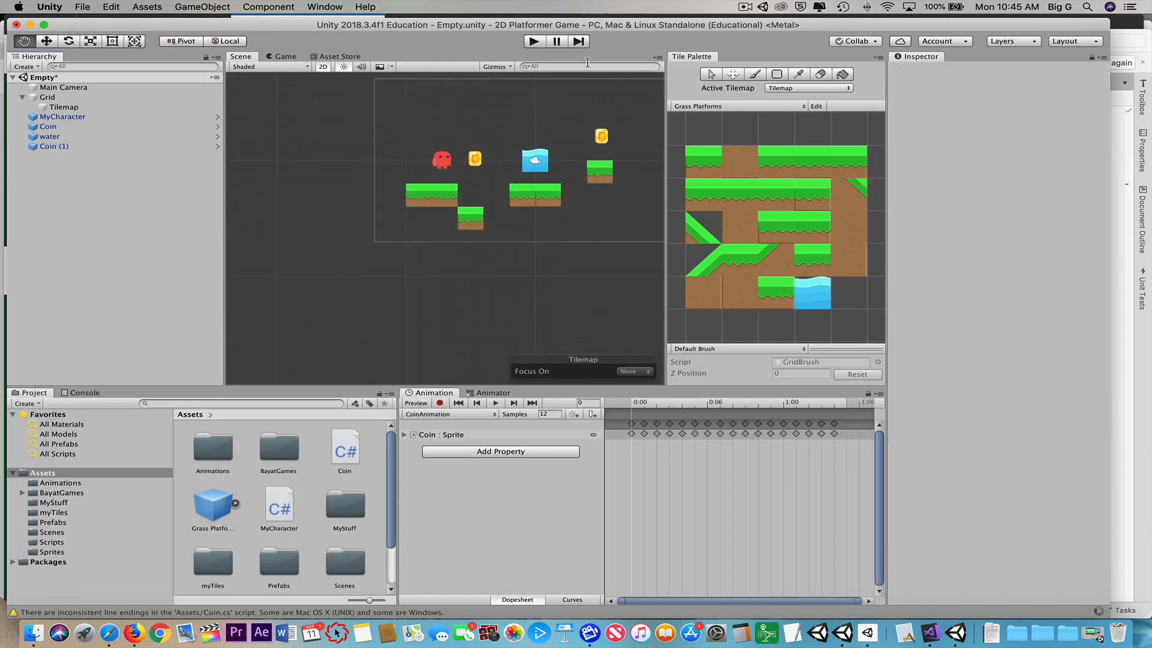
pyautogui.click(530, 42)
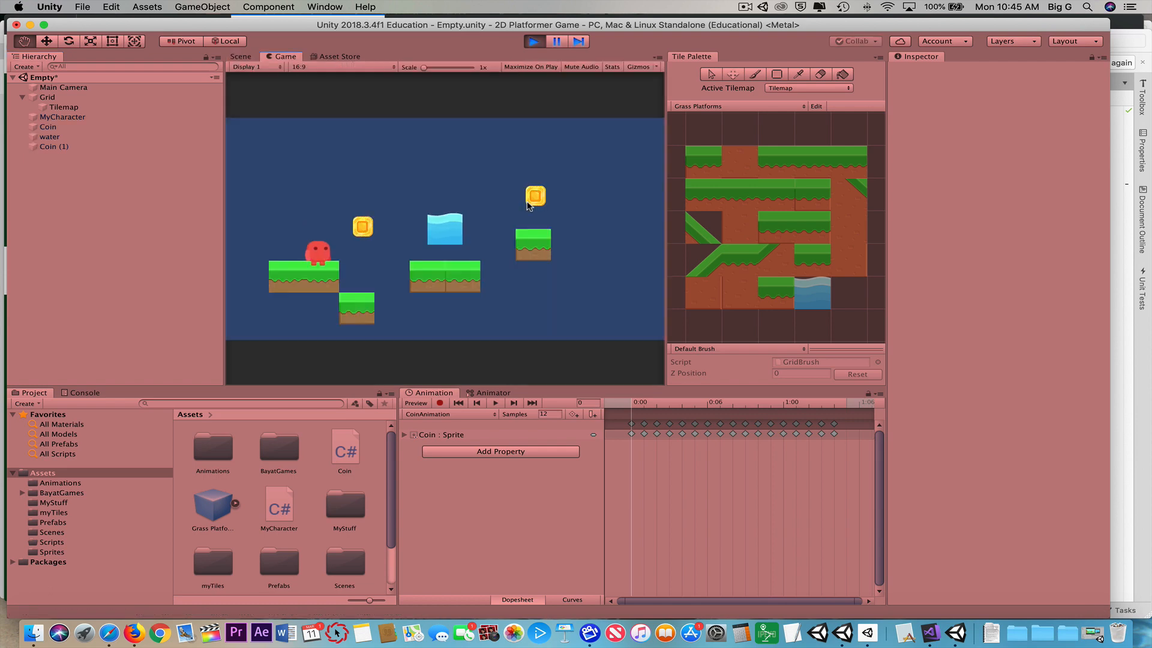
pyautogui.press('space')
pyautogui.press('Right')
pyautogui.press('Left')
pyautogui.press('Right')
pyautogui.press('Left')
pyautogui.press('space')
pyautogui.press('Right')
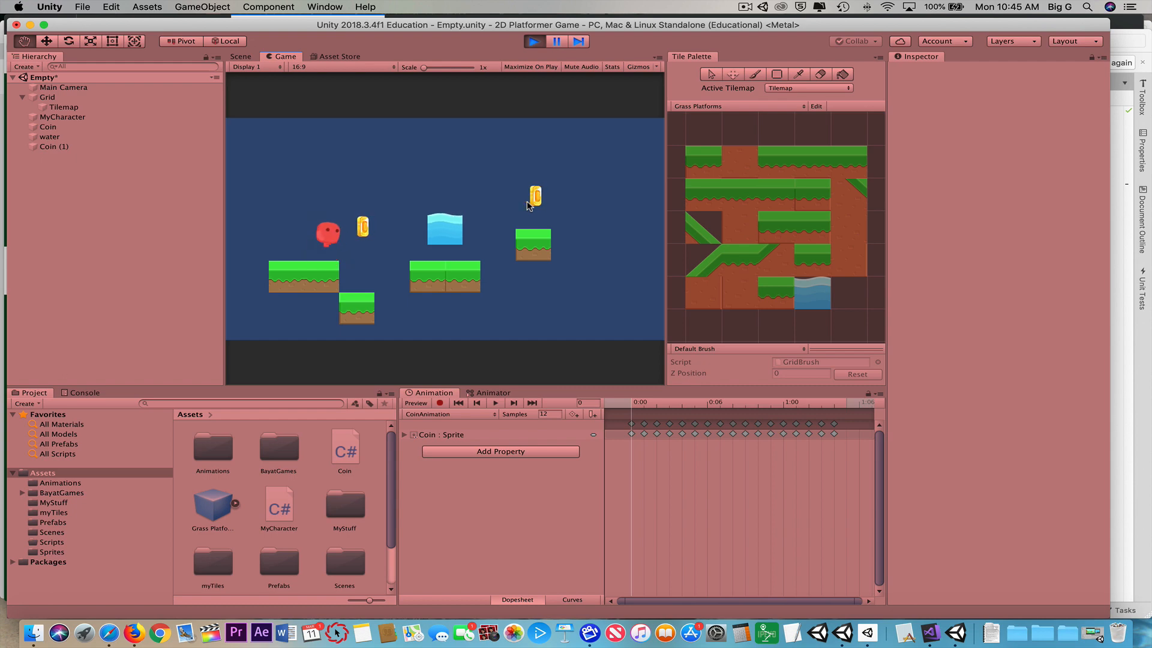
pyautogui.press('Left')
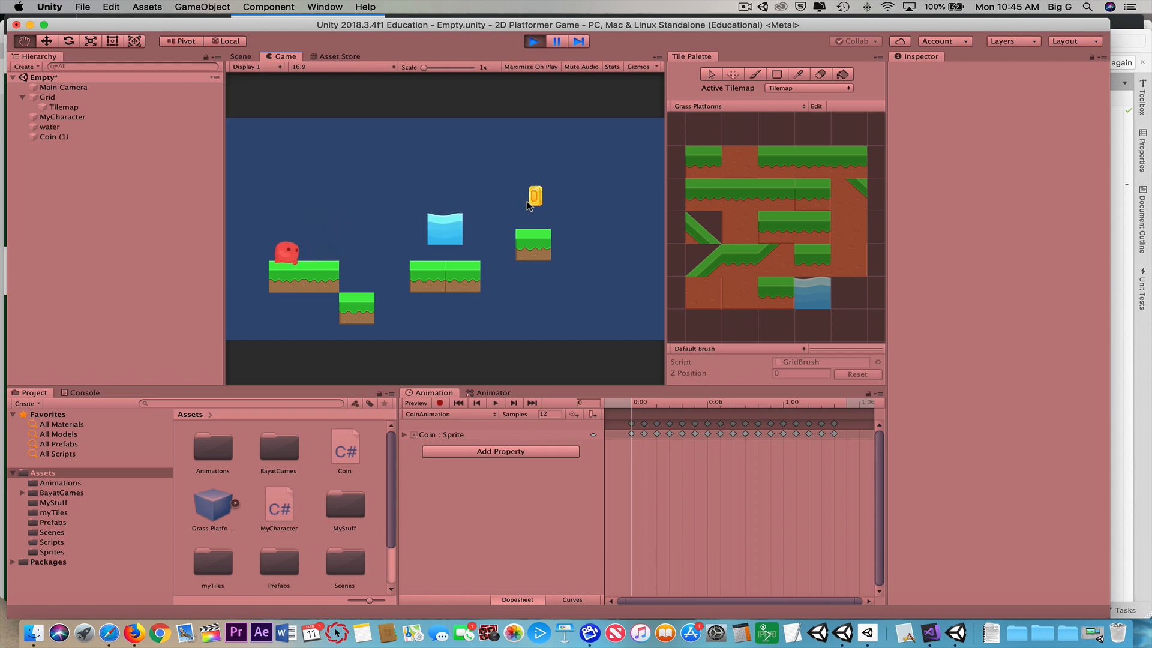
# Jump the character across the platforms up to the second coin to test its pickup, and stop the game.
pyautogui.press('Right')
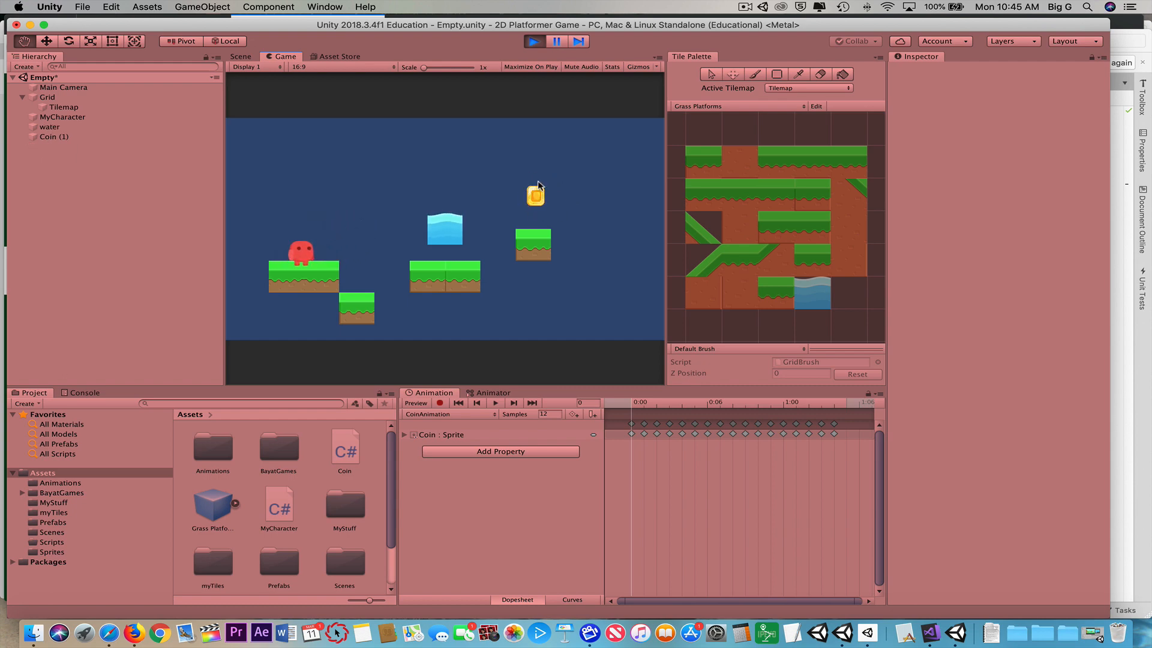
pyautogui.press('Right')
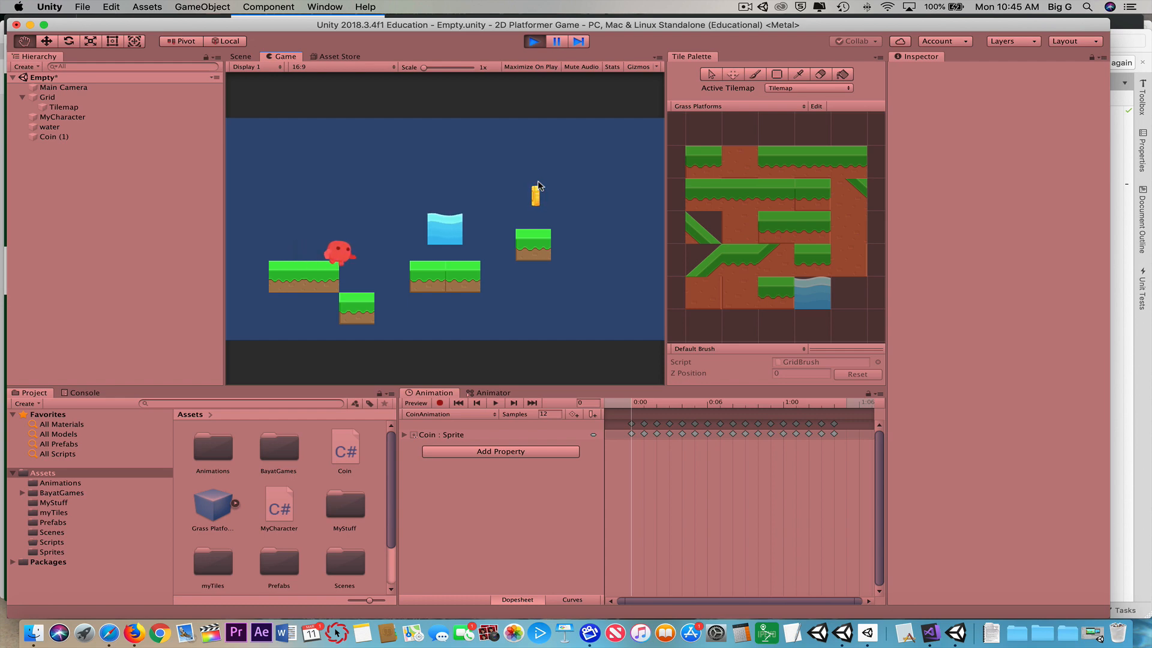
pyautogui.press('Right')
pyautogui.press('space')
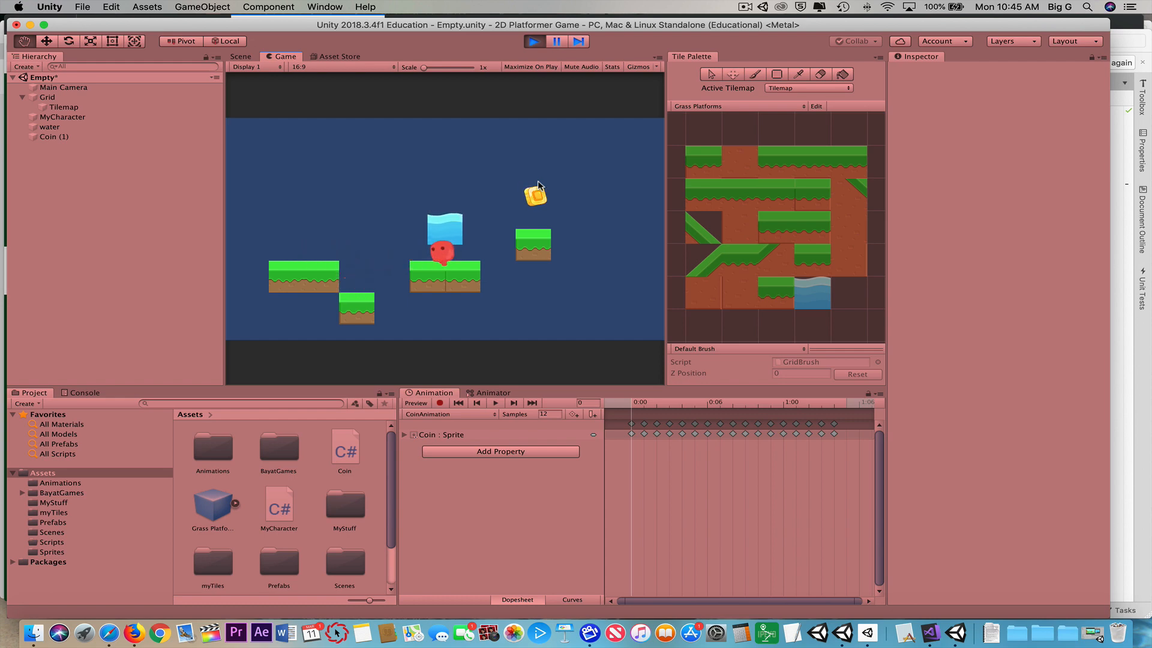
pyautogui.press('space')
pyautogui.press('space')
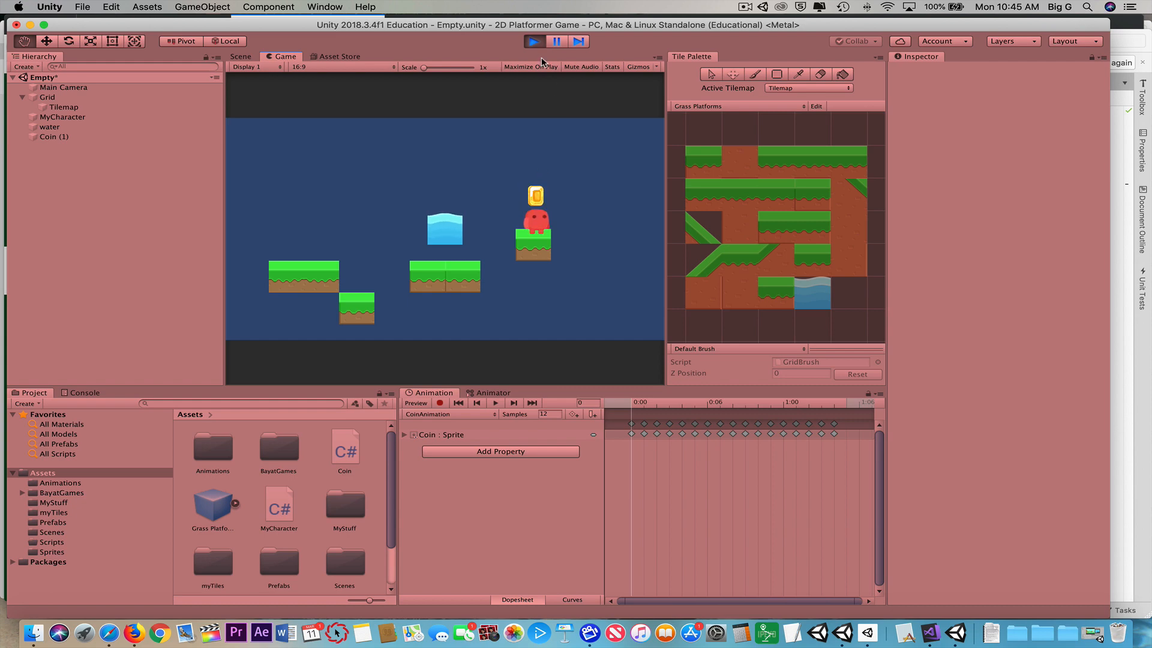
pyautogui.click(532, 42)
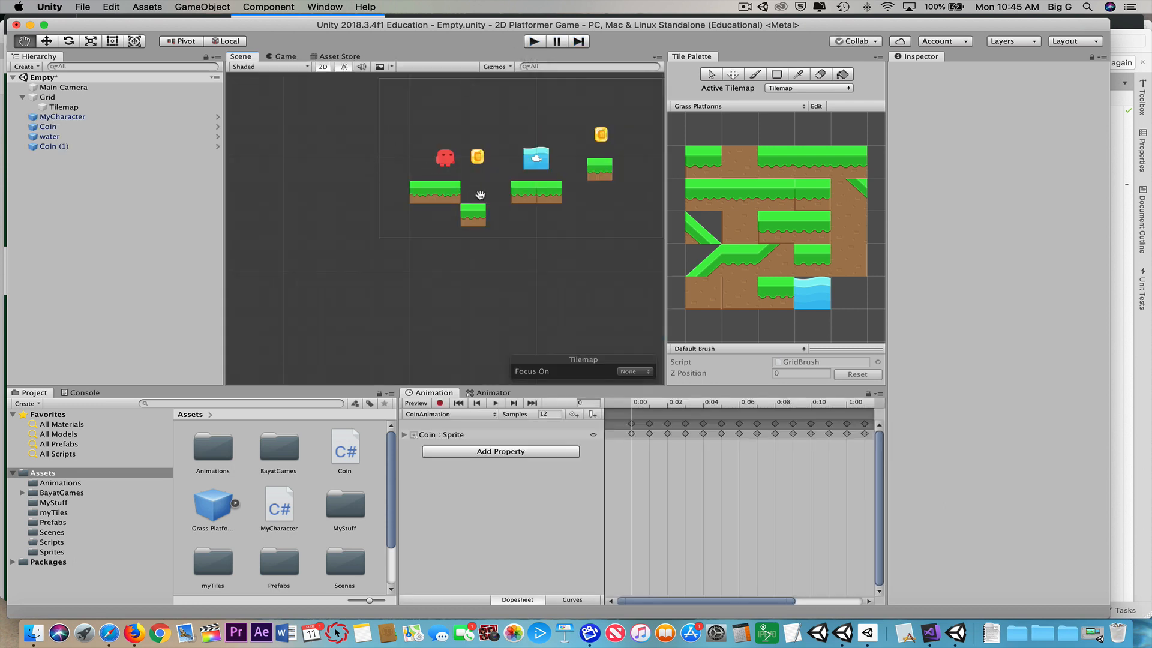
# Apply all overrides on the Coin object to its prefab and select Coin (1) to check its components.
pyautogui.scroll(5, 480, 195)
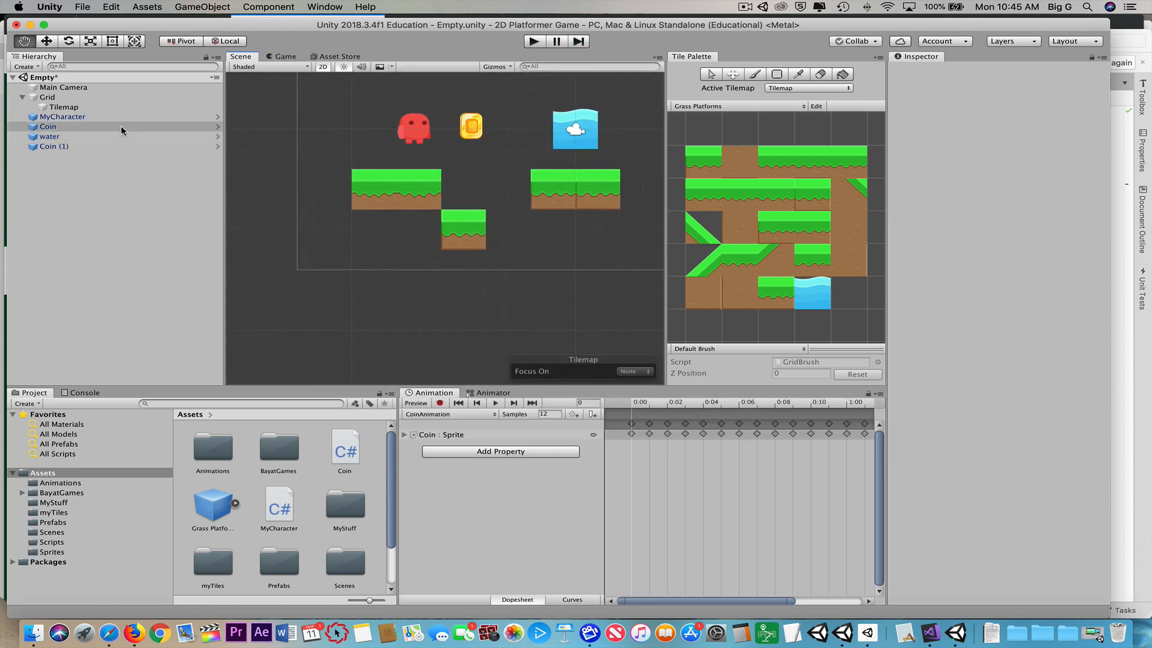
pyautogui.click(83, 127)
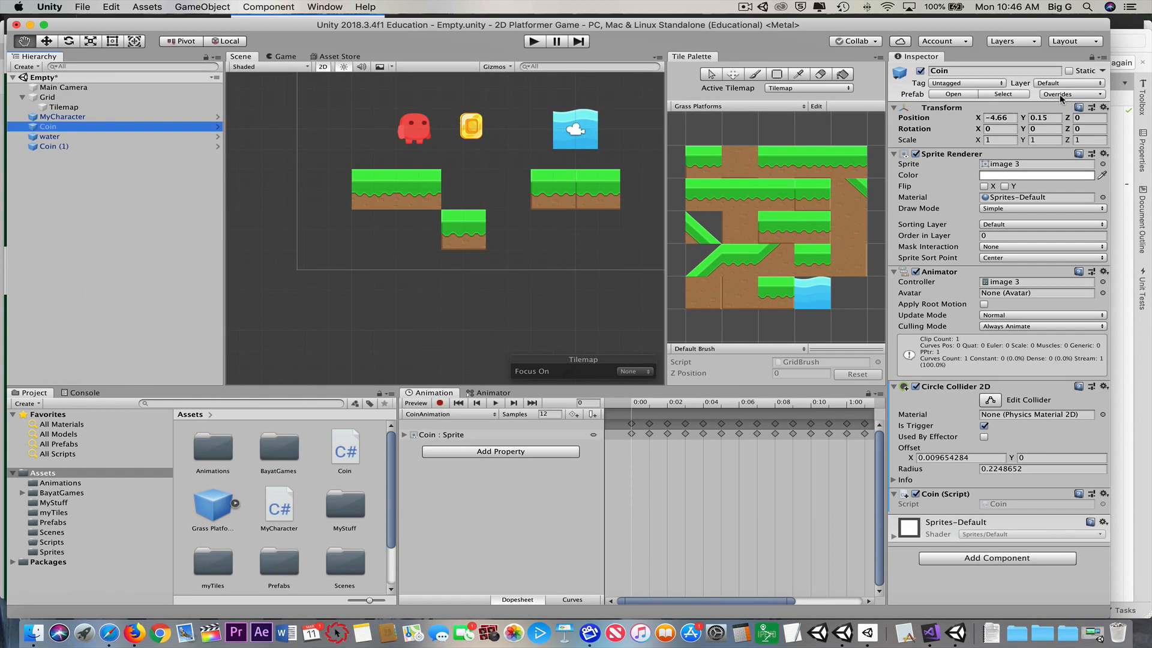
pyautogui.click(1059, 93)
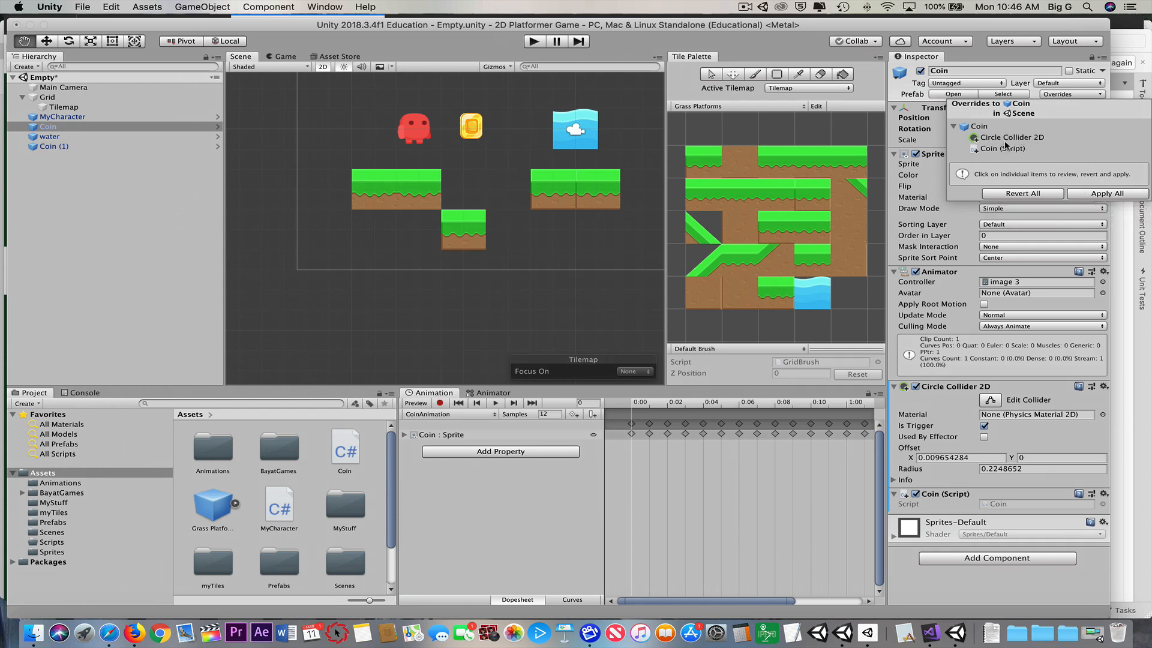
pyautogui.click(1104, 194)
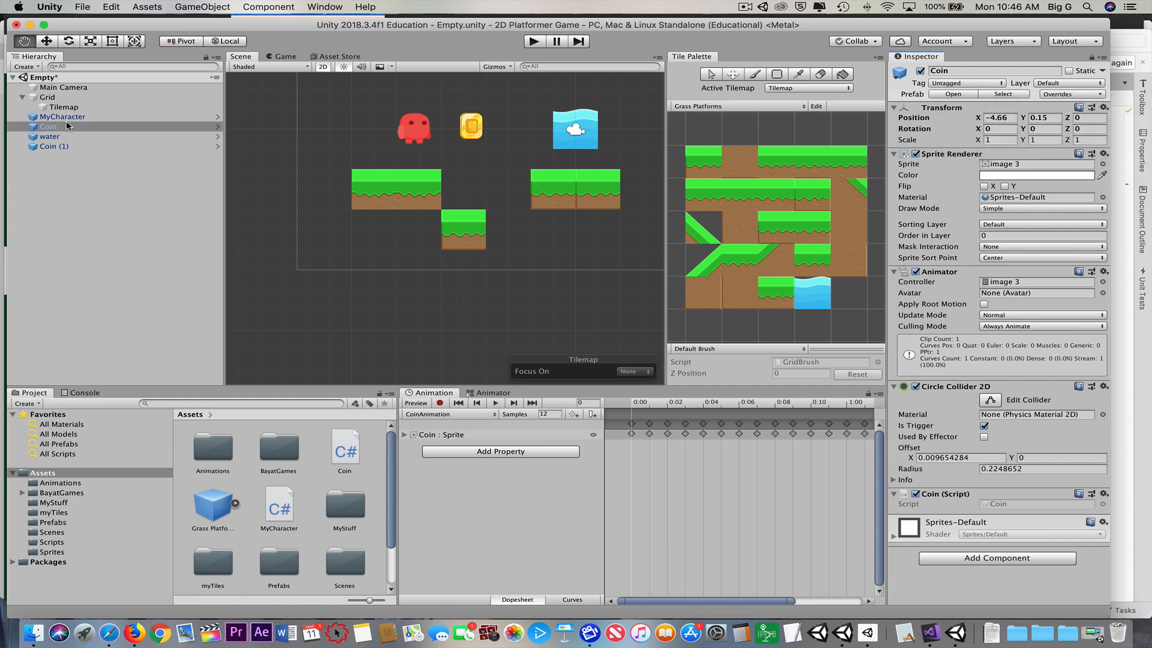
pyautogui.click(71, 145)
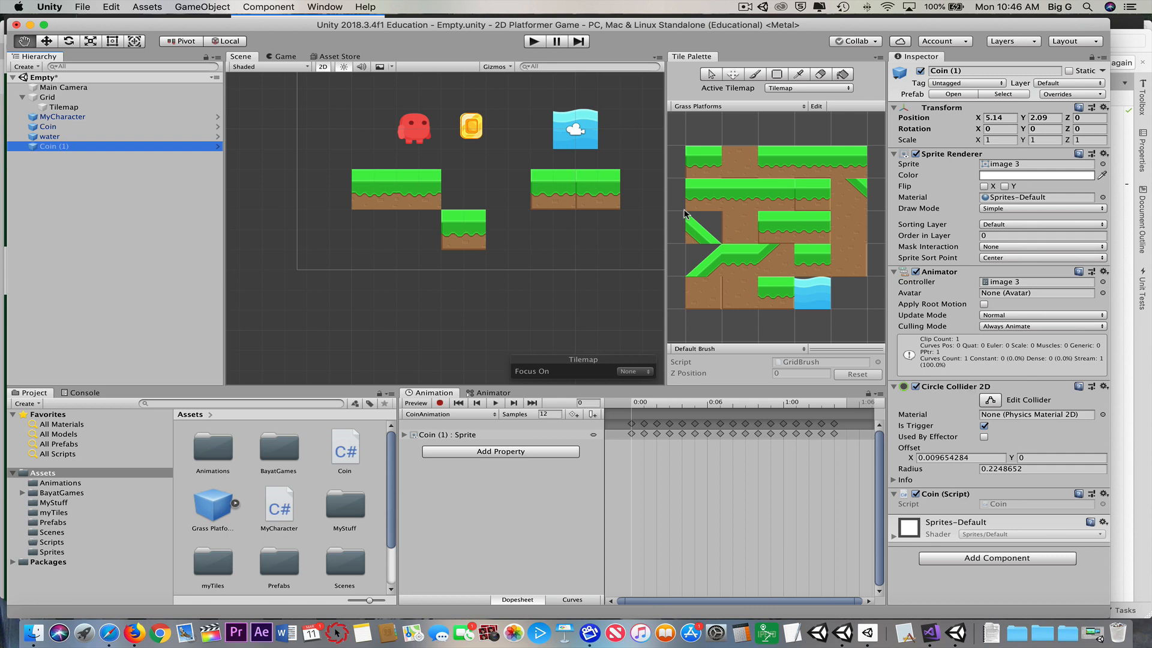
# Play the game, jump the character through both coins to test their pickup, and stop playing.
pyautogui.click(533, 41)
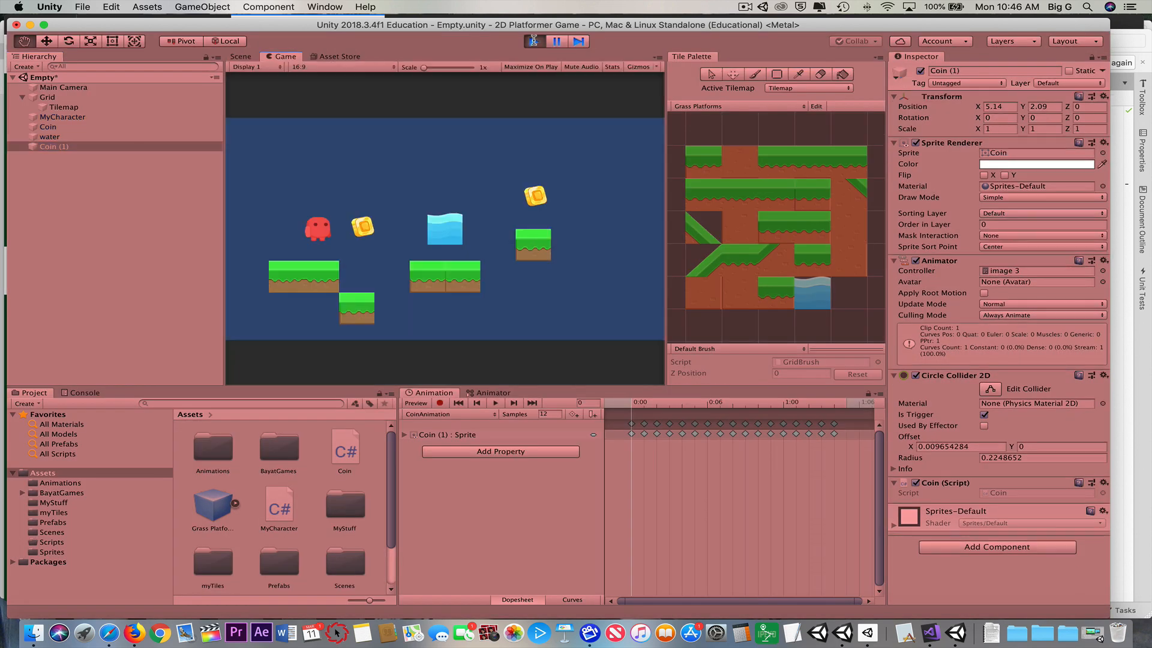
pyautogui.press('Left')
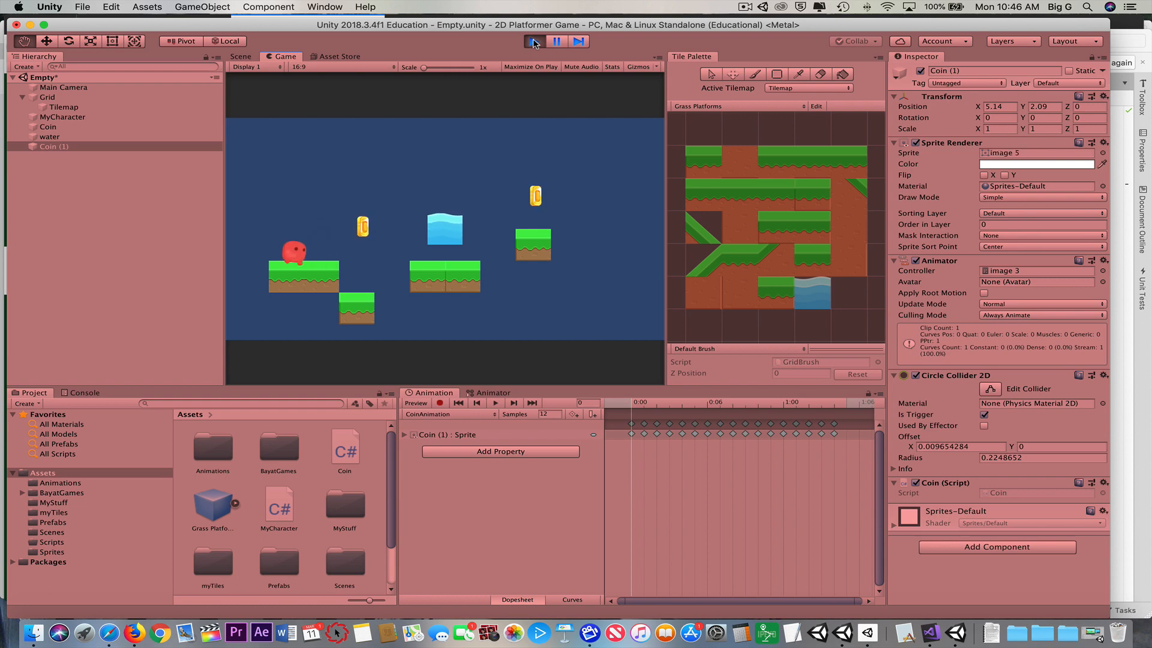
pyautogui.press('Right')
pyautogui.press('space')
pyautogui.press('Right')
pyautogui.press('space')
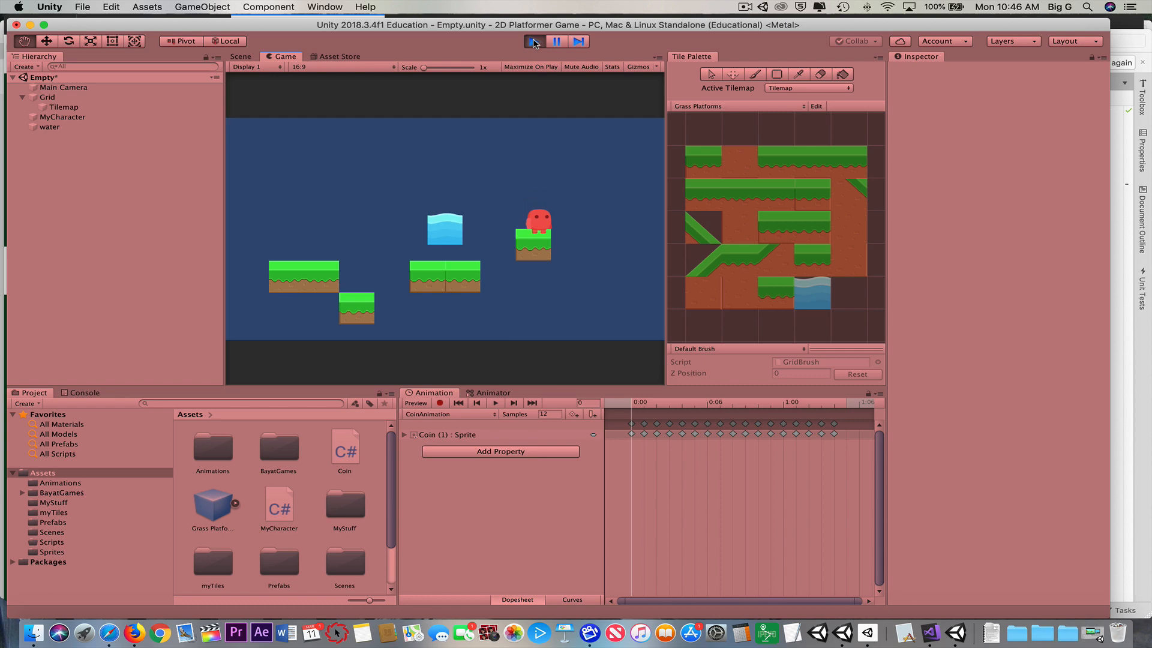
pyautogui.press('Left')
pyautogui.click(534, 42)
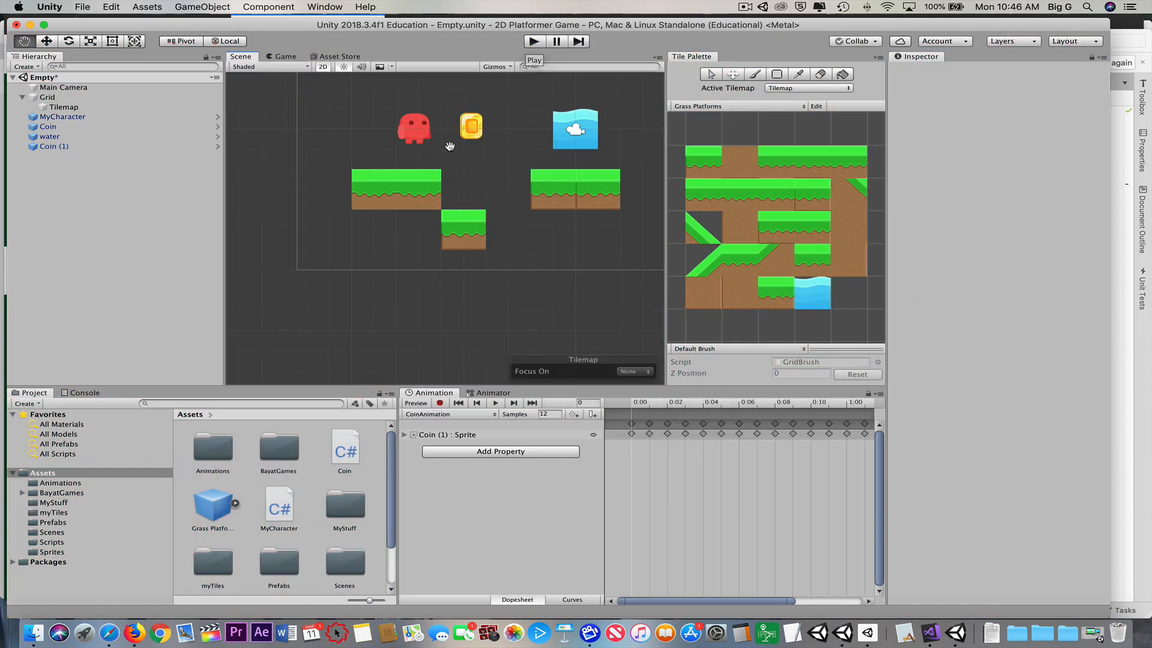
# Move MyCharacter below the platforms to check its fall height, and place it back above the first platform at about X -8.23, Y 0.33.
pyautogui.scroll(-5, 450, 147)
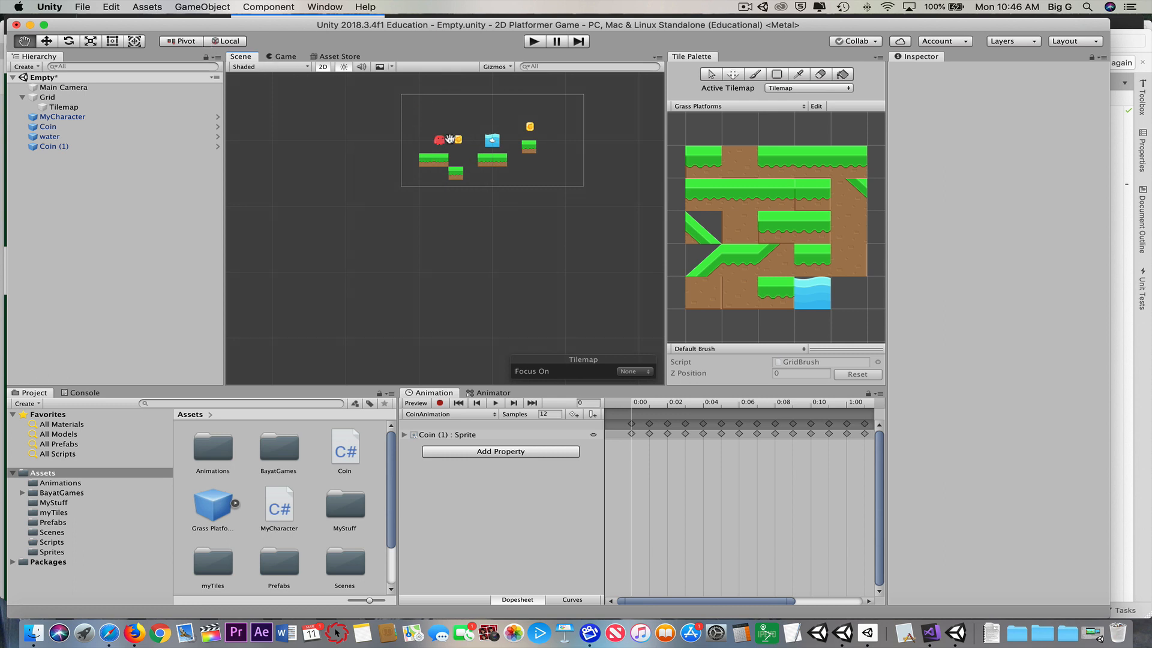
pyautogui.scroll(1, 479, 113)
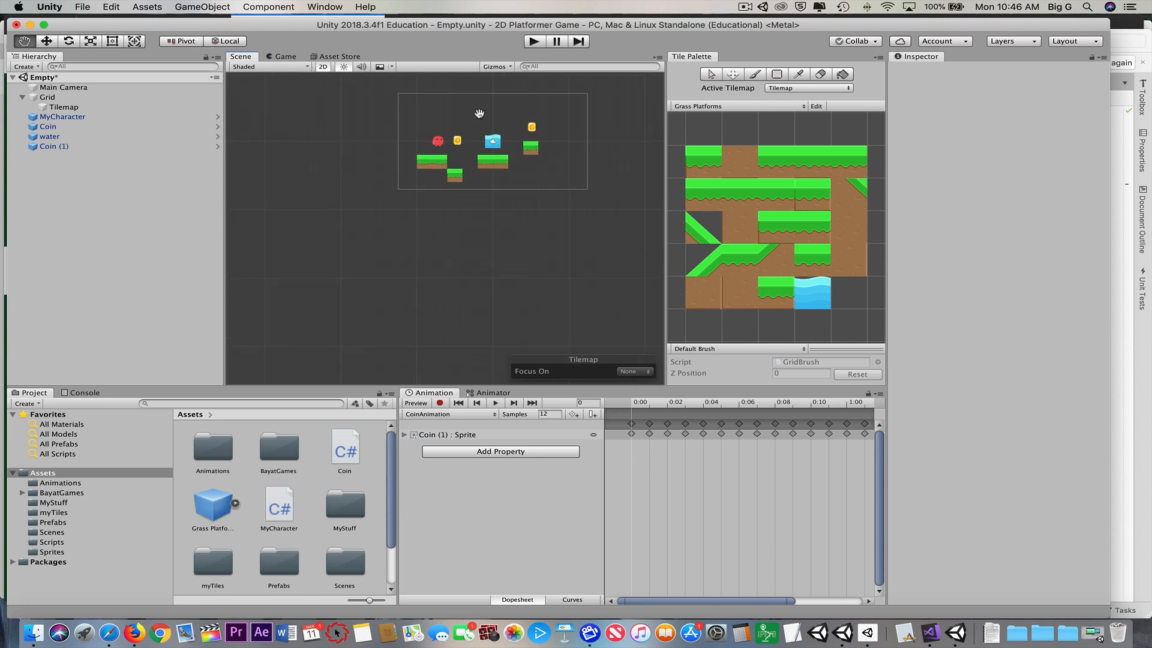
pyautogui.scroll(2, 480, 113)
pyautogui.click(46, 40)
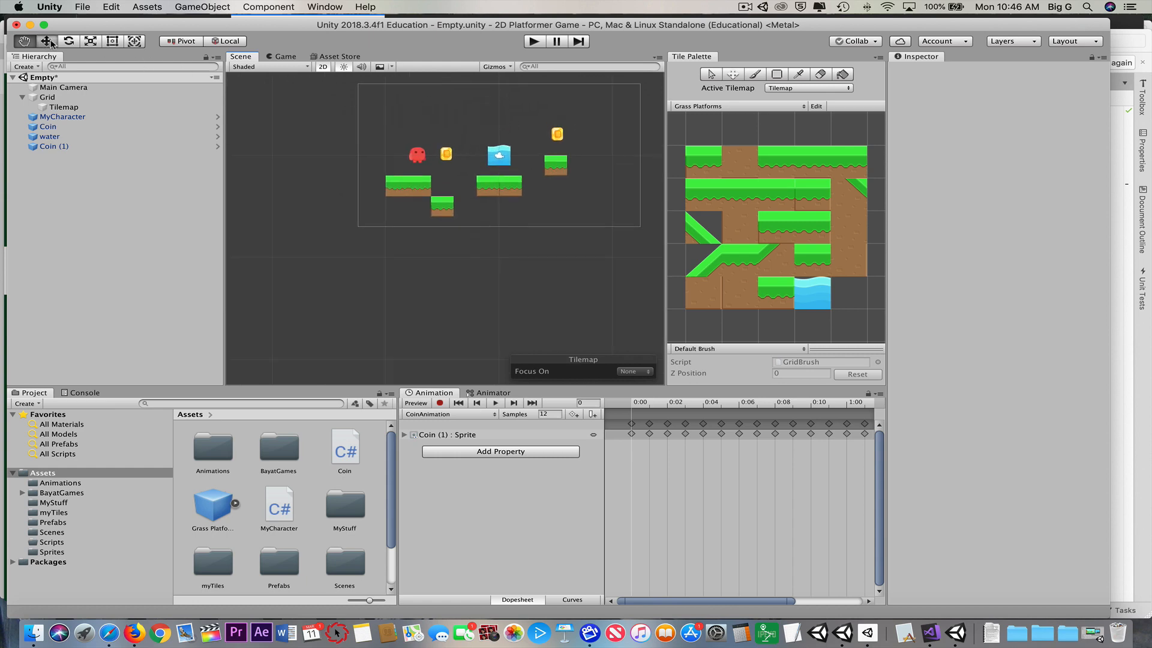
pyautogui.click(63, 116)
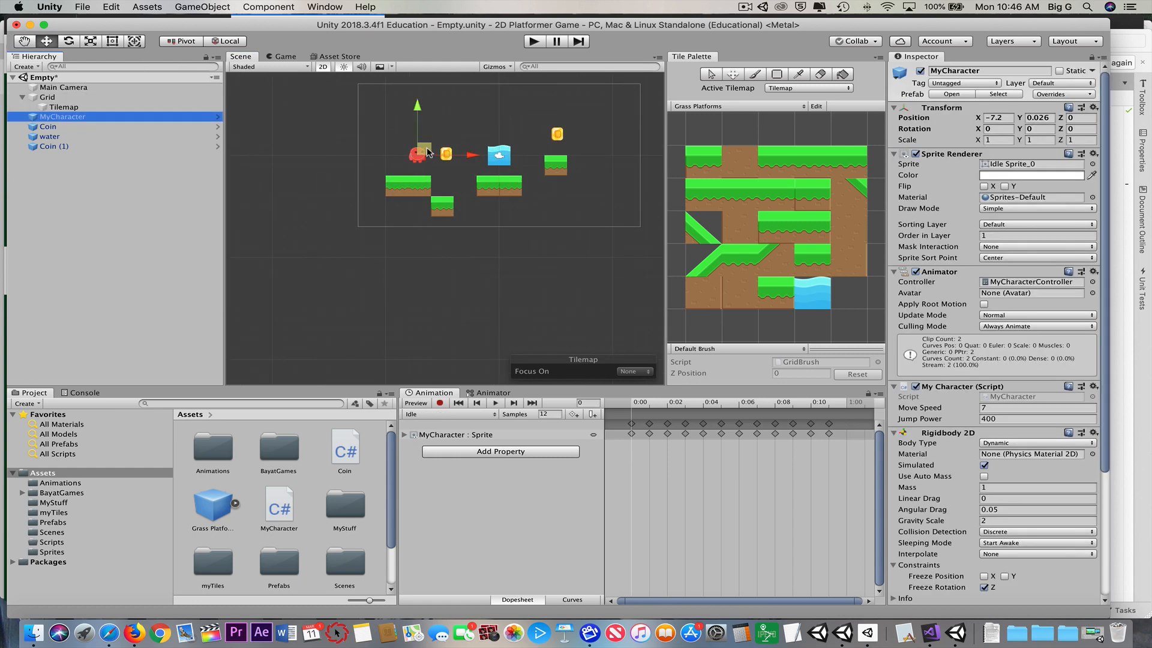
pyautogui.moveTo(428, 152); pyautogui.dragTo(396, 150)
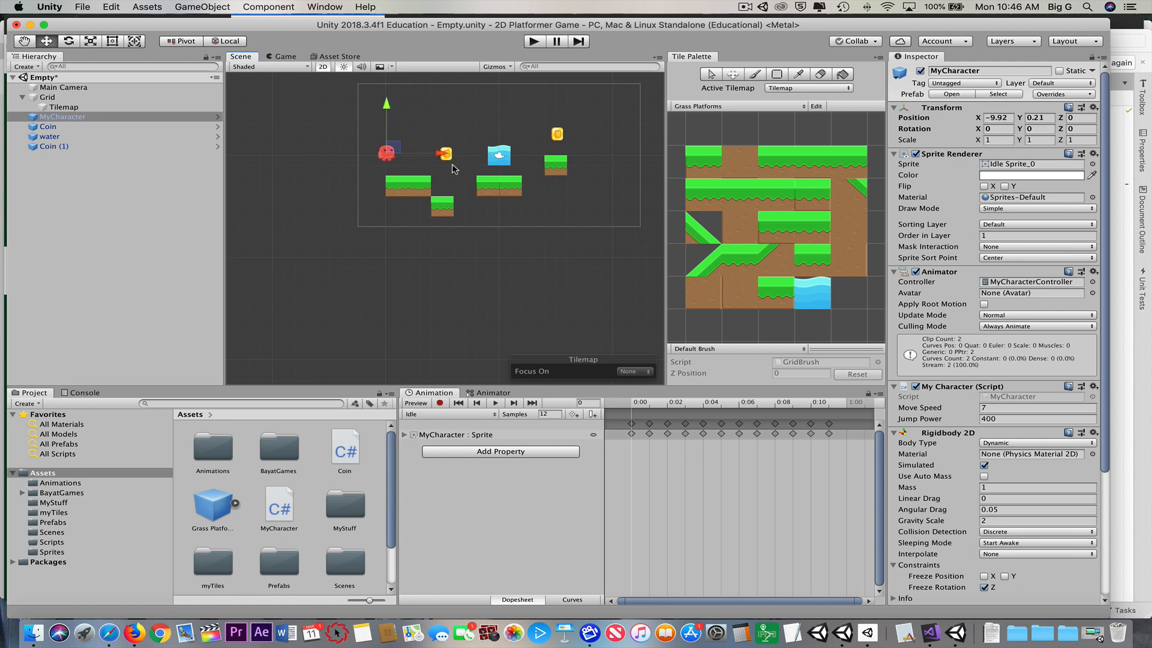
pyautogui.moveTo(396, 153); pyautogui.dragTo(404, 230)
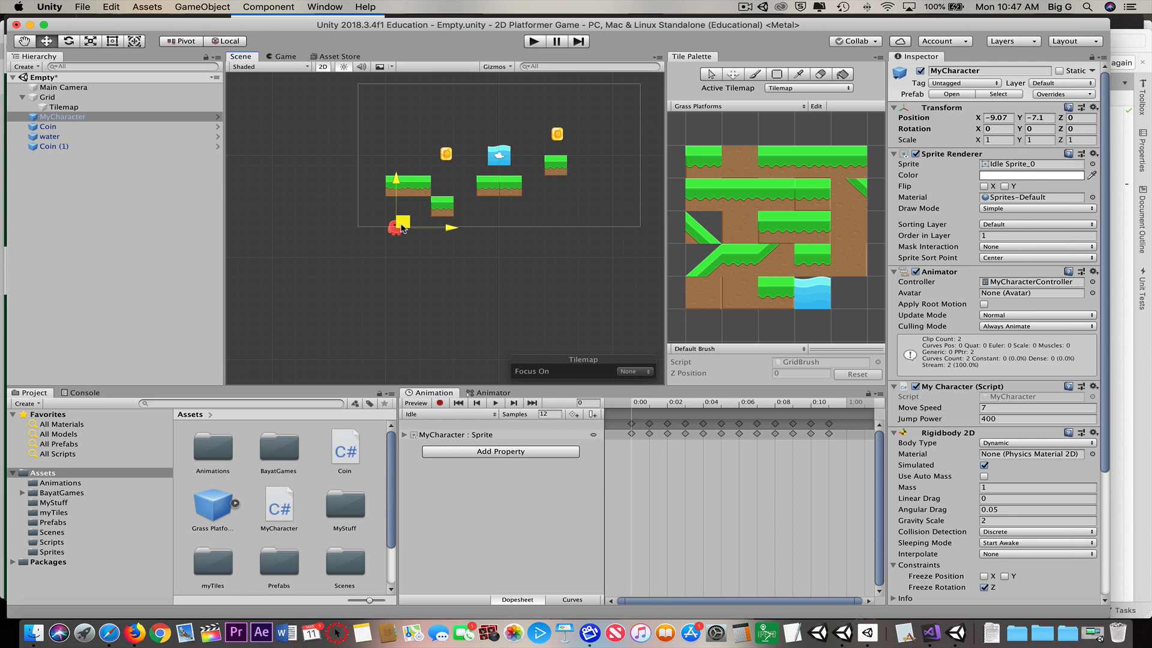
pyautogui.moveTo(403, 228); pyautogui.dragTo(404, 251)
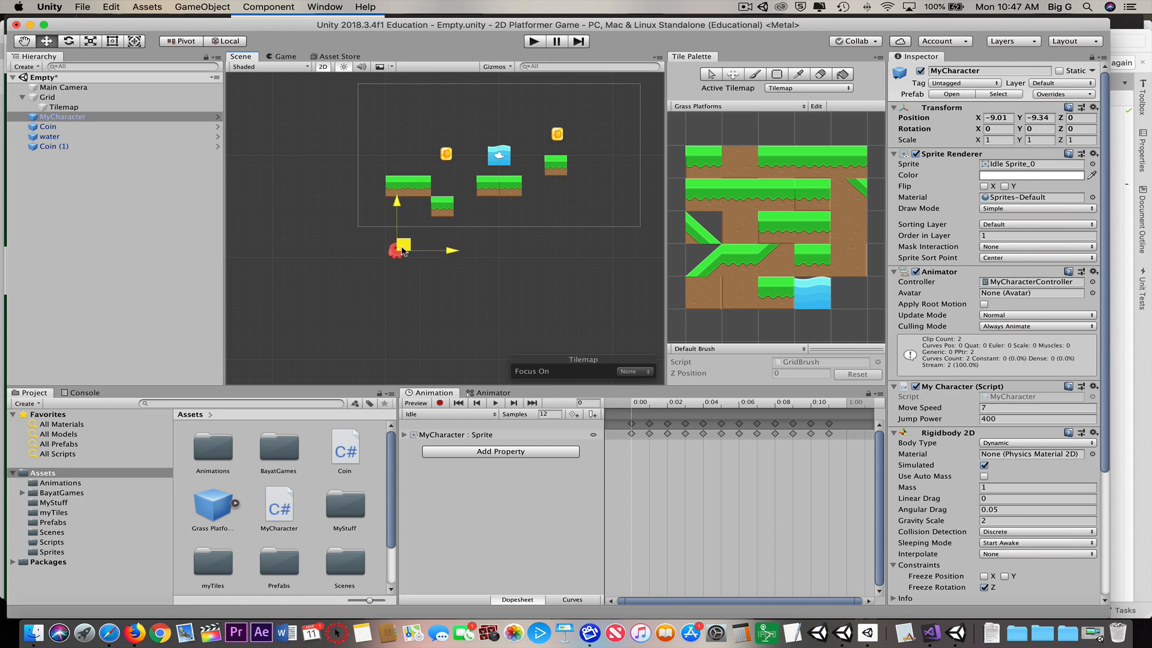
pyautogui.moveTo(404, 252); pyautogui.dragTo(413, 150)
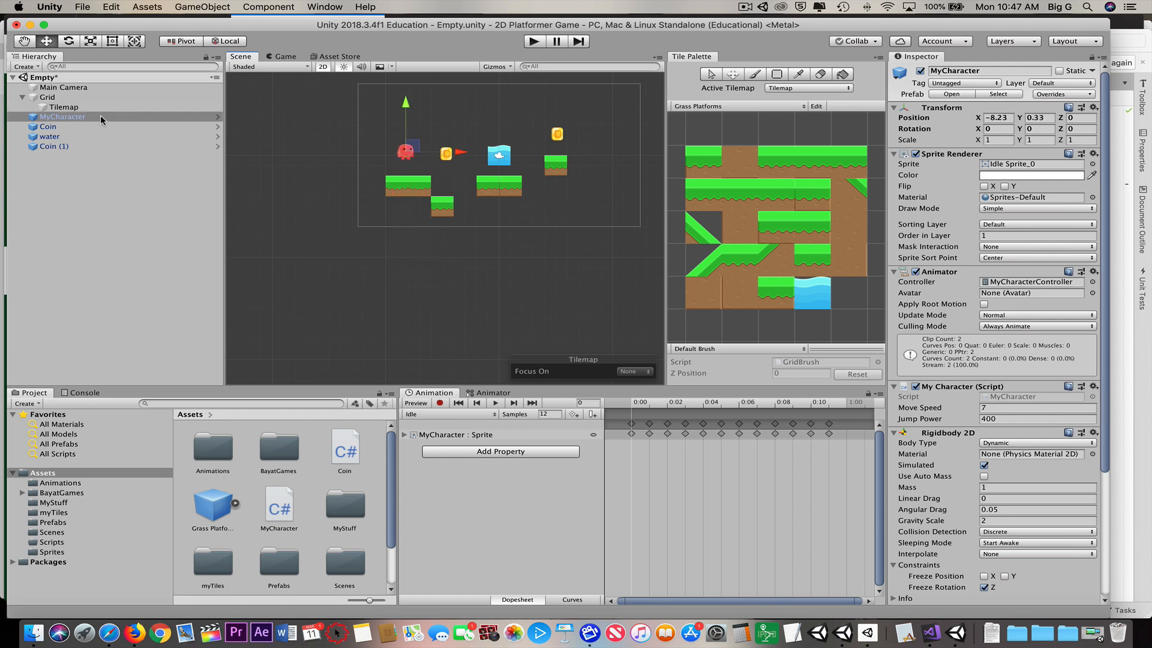
# Open the MyCharacter script and add an empty line after Jump(); in the Update method.
pyautogui.doubleClick(1007, 396)
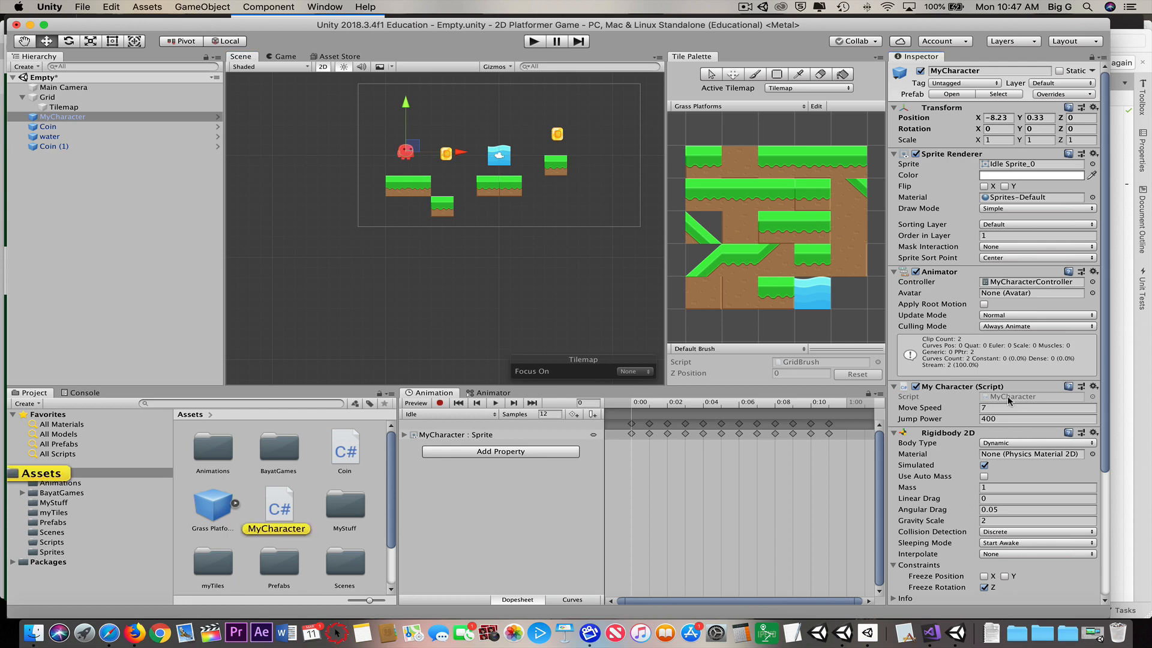
pyautogui.scroll(-5, 658, 358)
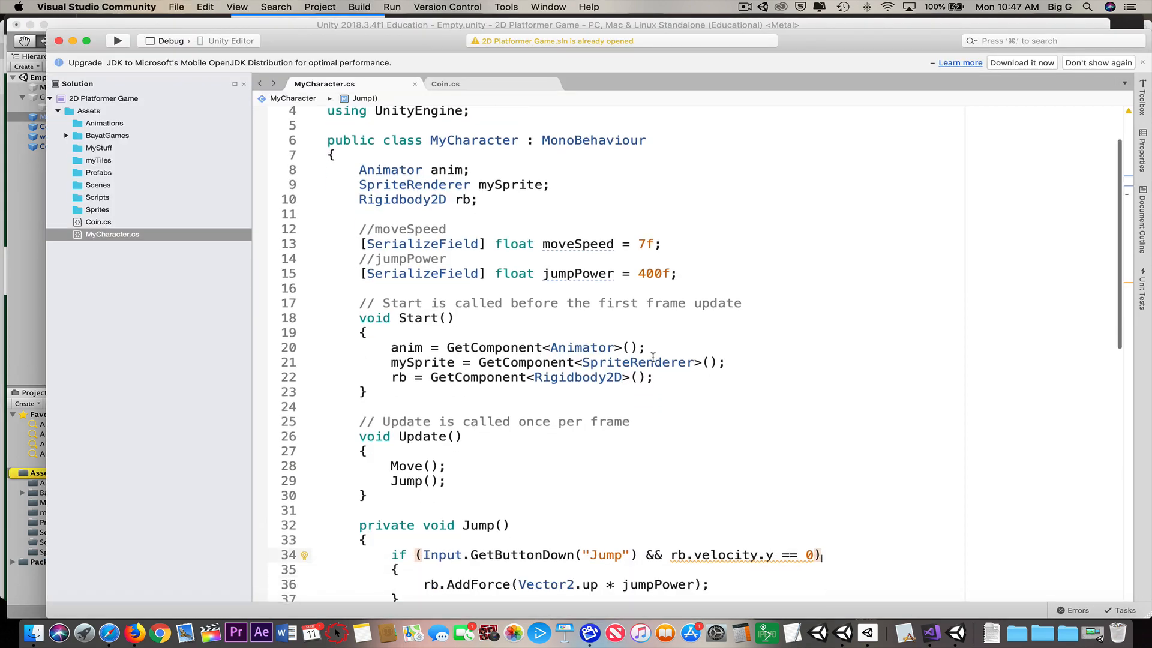
pyautogui.click(459, 340)
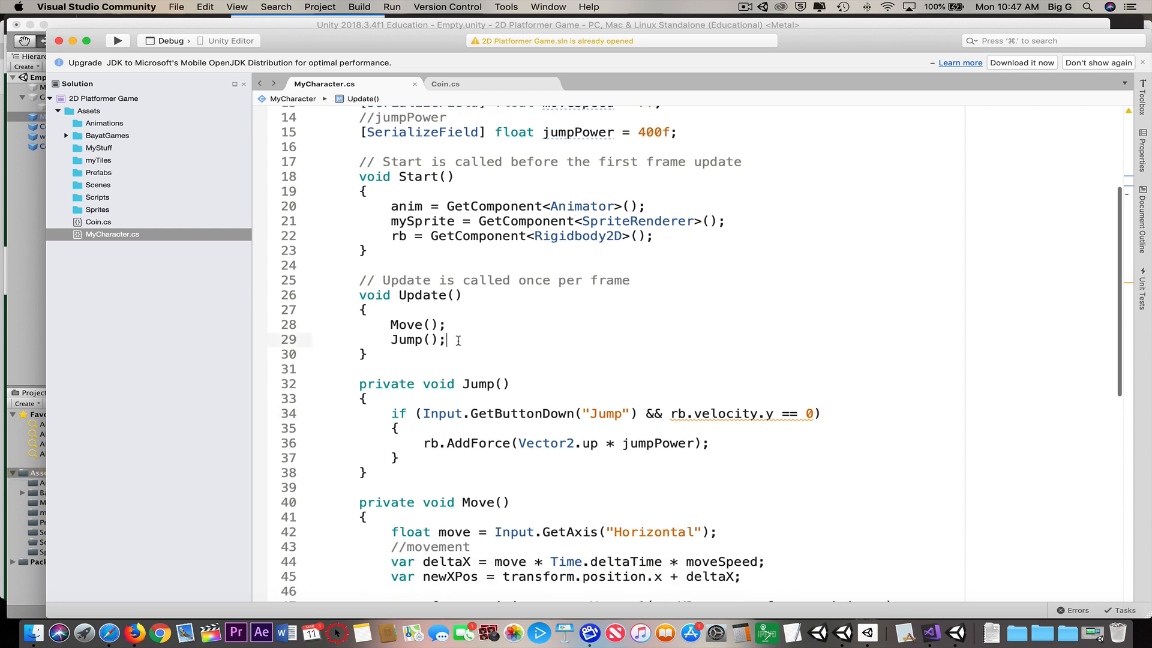
pyautogui.press('Return')
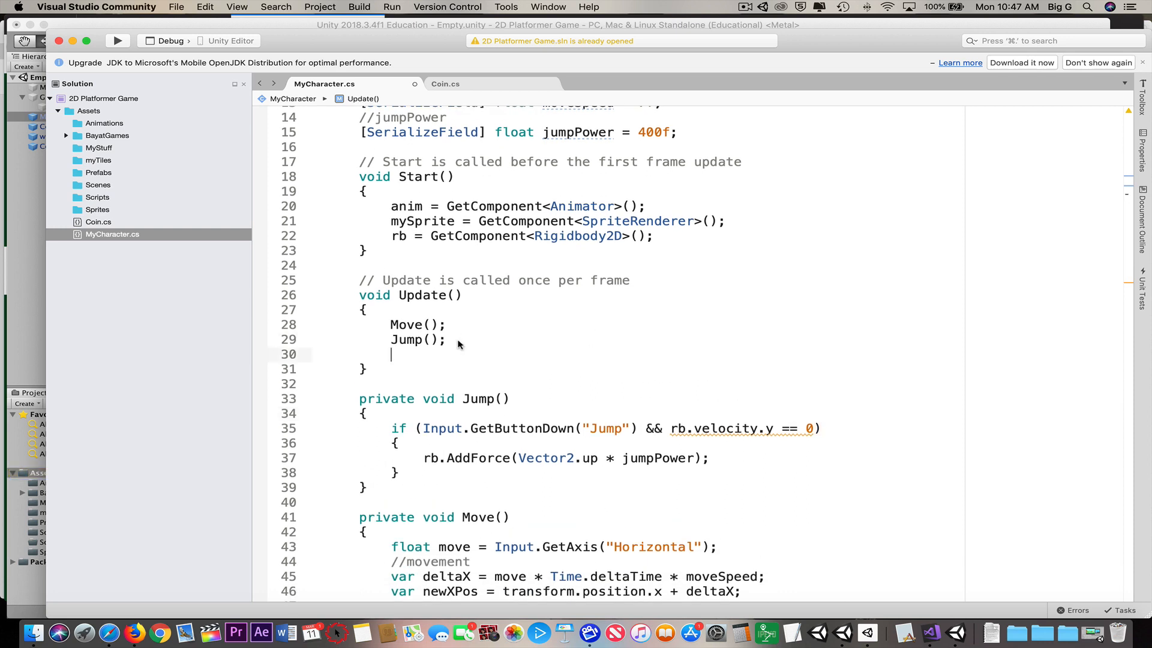
pyautogui.write('Fall')
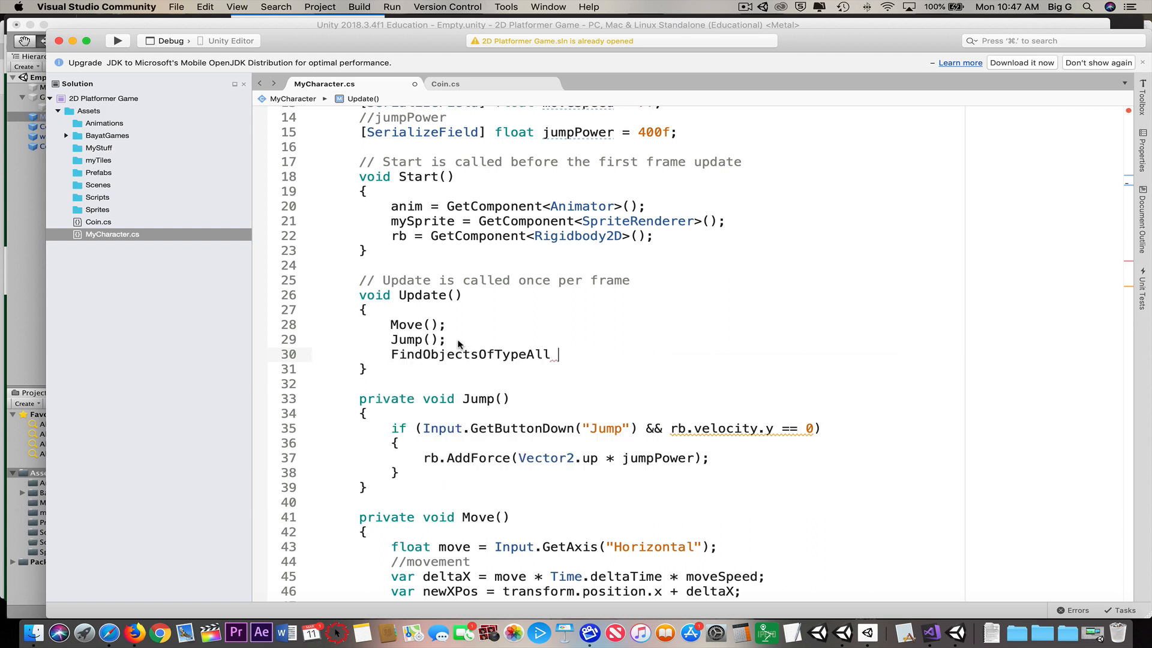
pyautogui.press('BackSpace')
pyautogui.hotkey('alt', 'shift', 'Left')
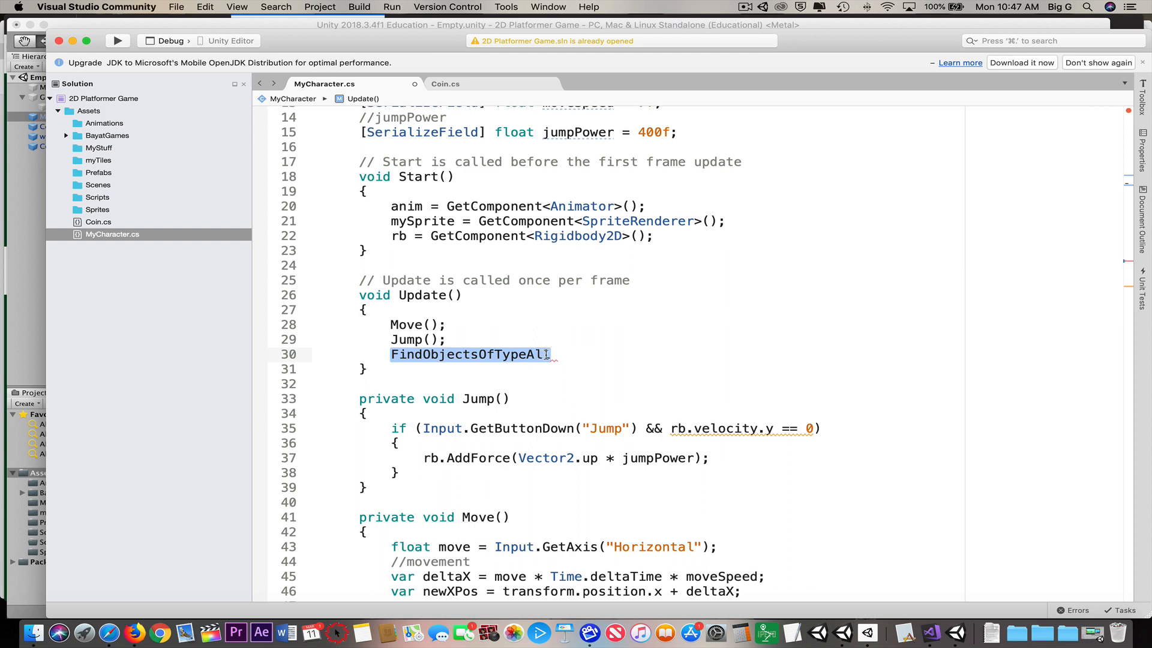
# Add the call Fall(); below Jump(); in Update, replacing the wrongly completed text on that line.
pyautogui.write('Fall')
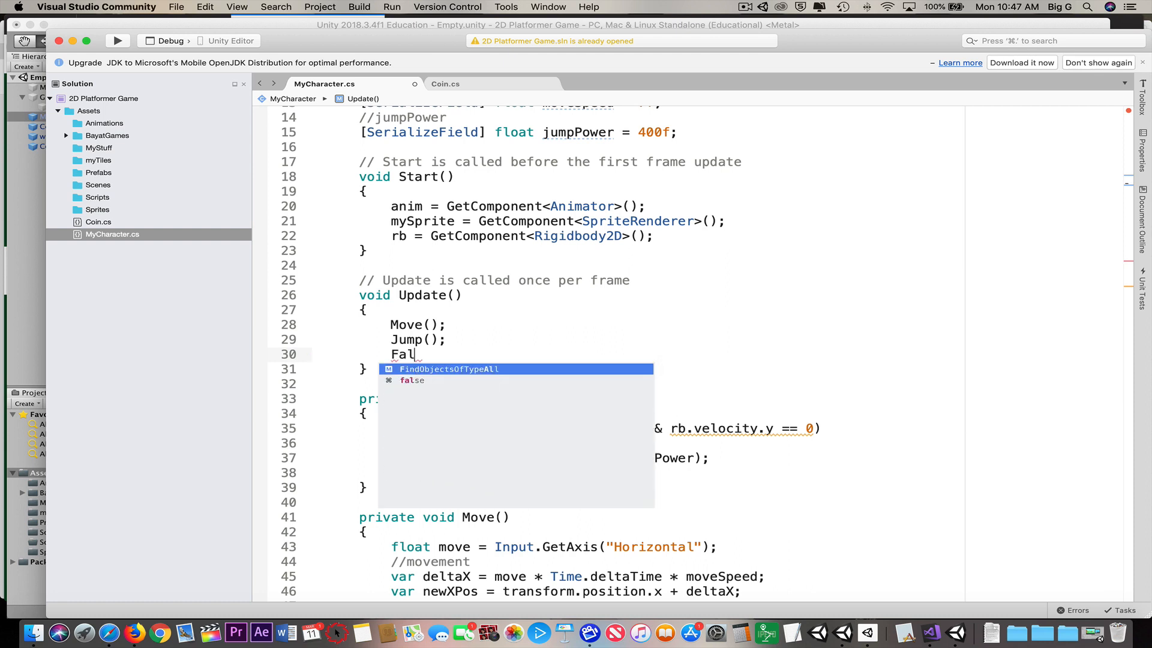
pyautogui.click(532, 340)
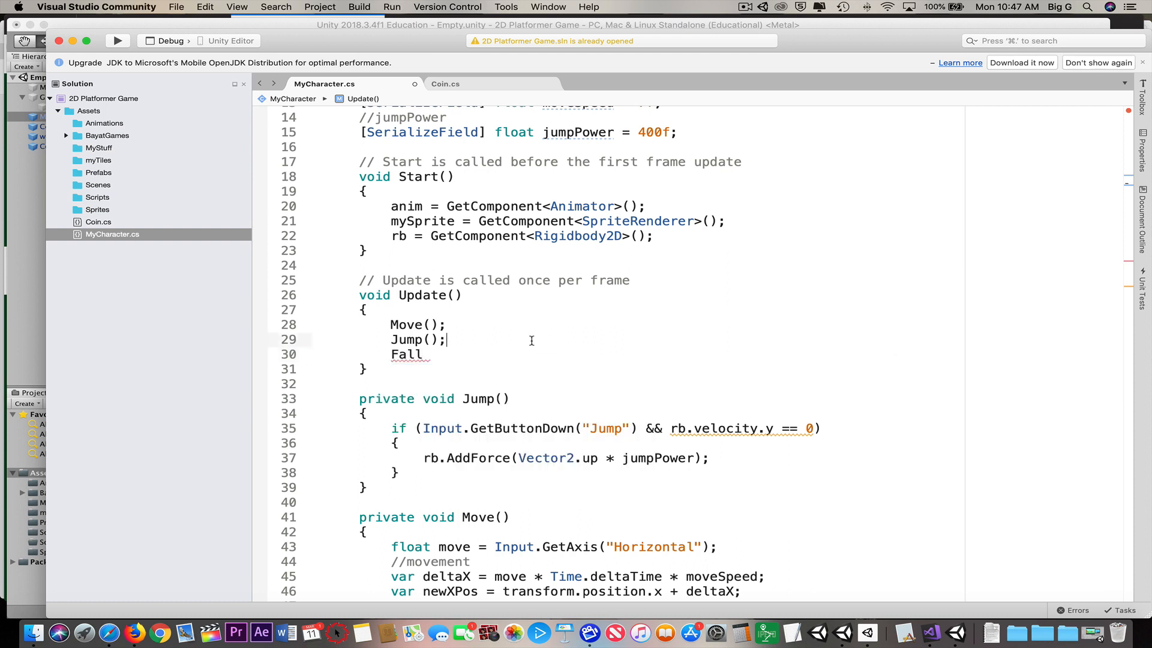
pyautogui.click(426, 353)
pyautogui.write('()')
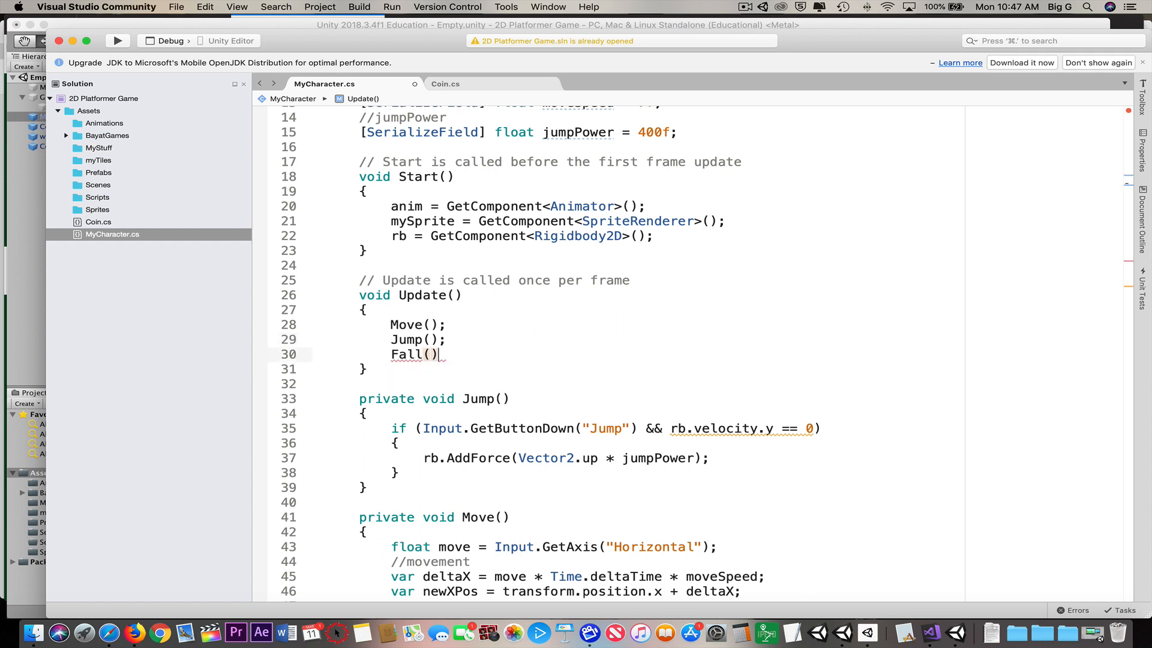
pyautogui.write(';')
# Generate the missing MyCharacter.Fall method from its call in Update using the quick fix.
pyautogui.rightClick(408, 355)
pyautogui.moveTo(485, 358)
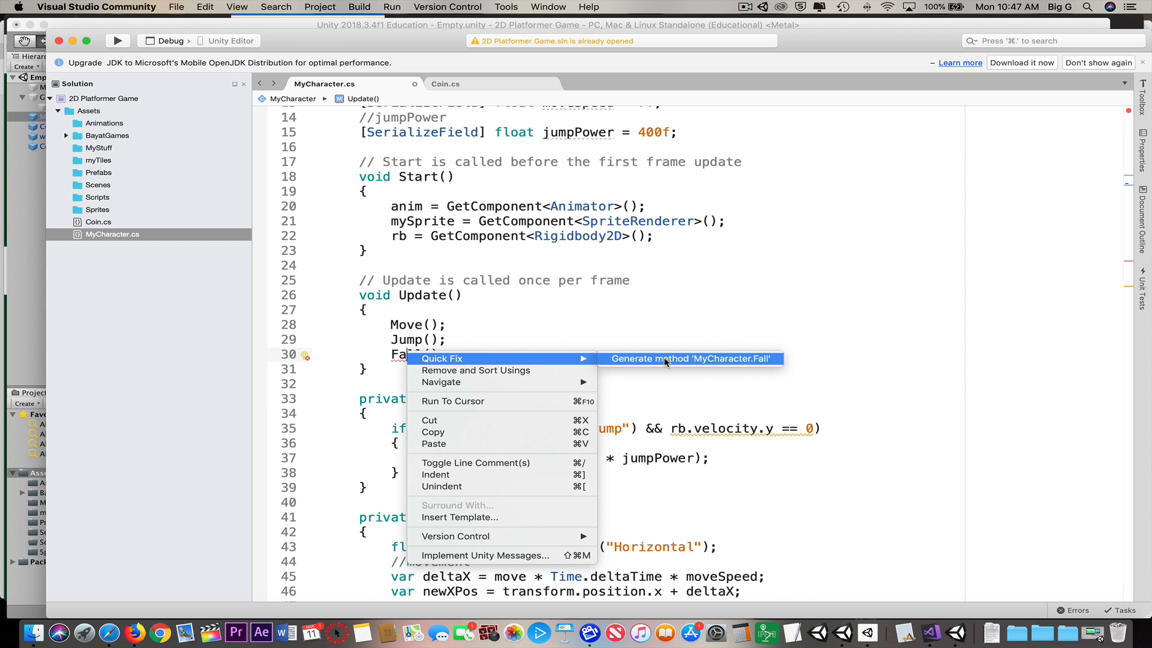
pyautogui.click(708, 358)
# Replace the throw statement in the Fall method with the condition if (transform.position.y < -14f).
pyautogui.scroll(-3, 631, 394)
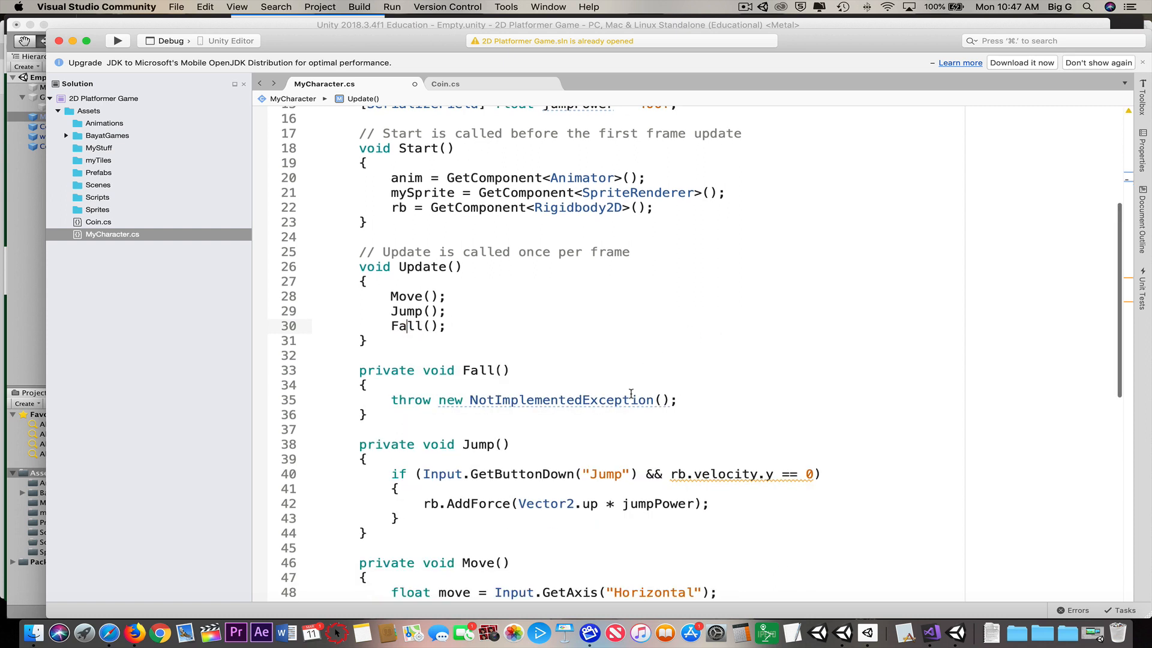
pyautogui.moveTo(389, 347); pyautogui.dragTo(719, 349)
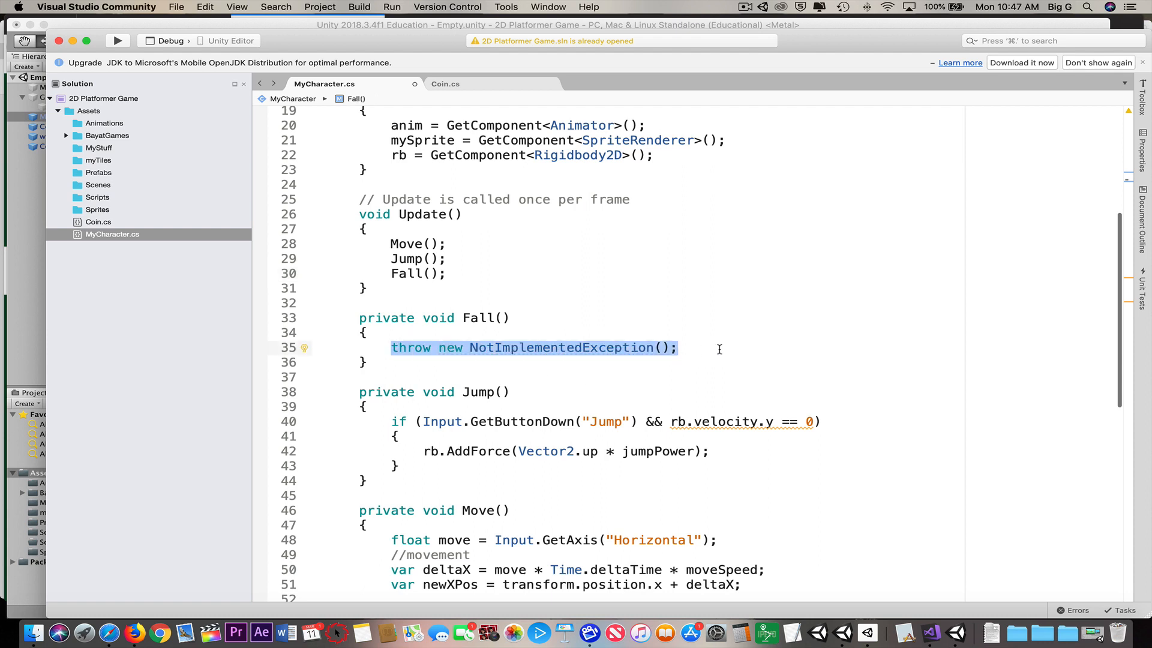
pyautogui.press('BackSpace')
pyautogui.write('if (')
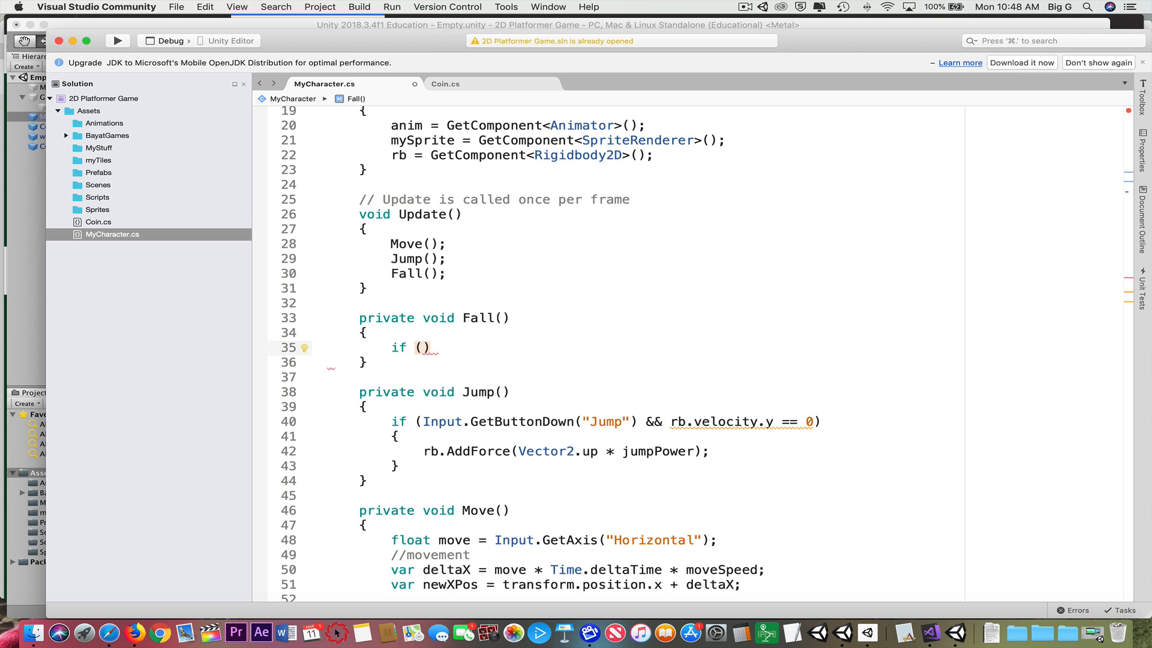
pyautogui.write('transform')
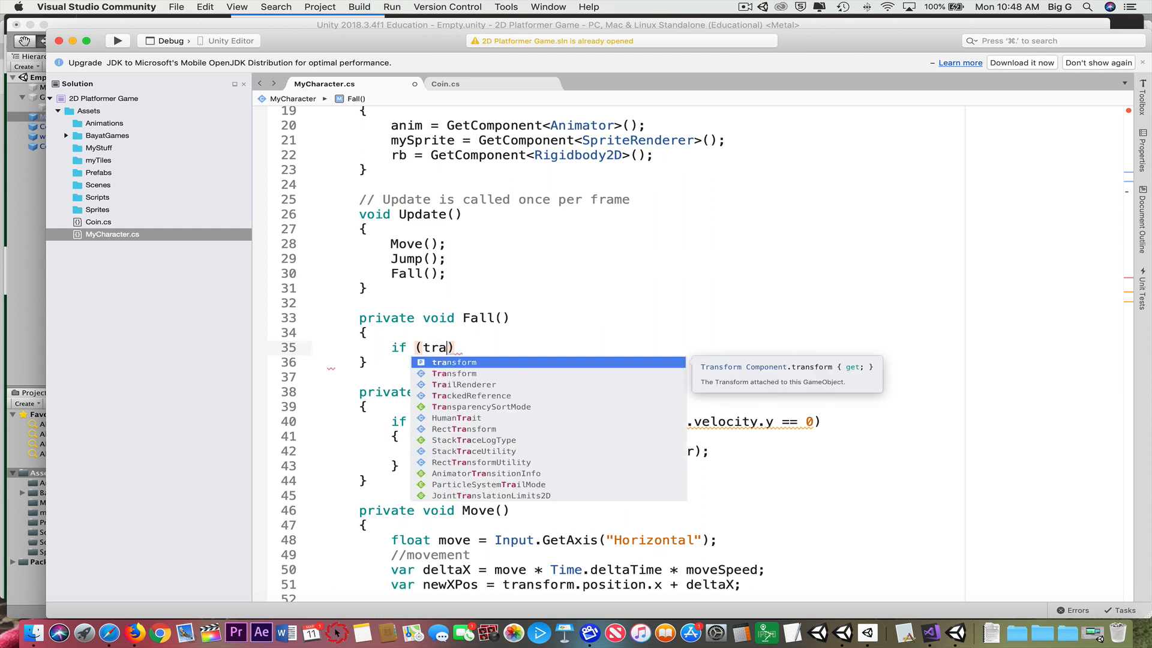
pyautogui.write('.pos')
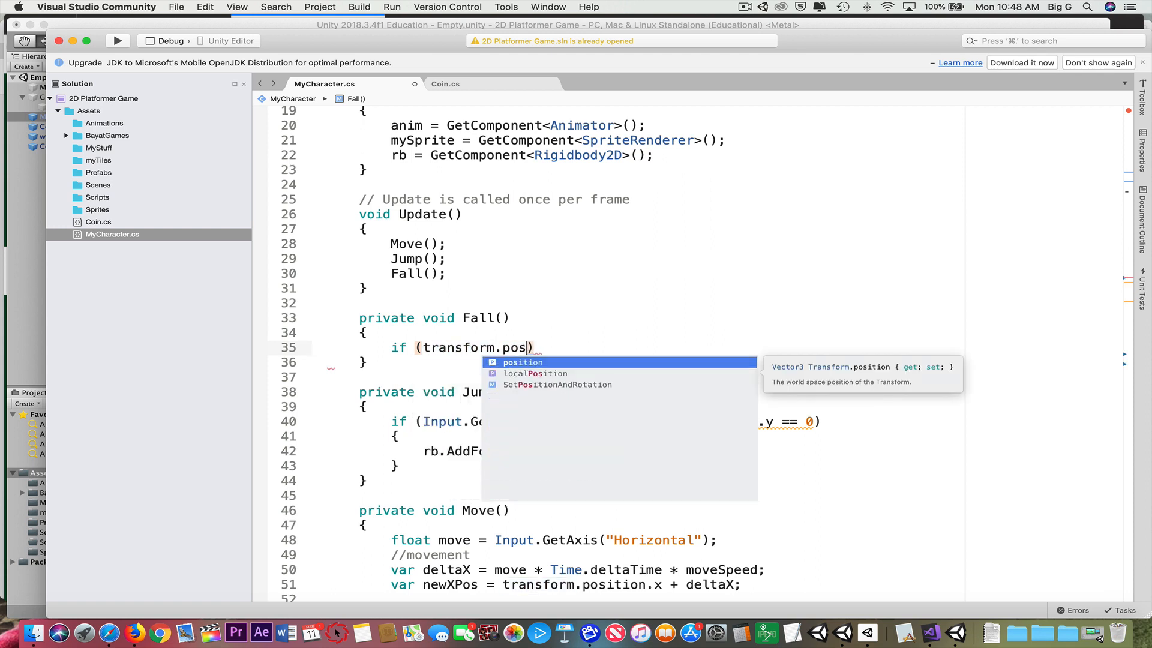
pyautogui.press('Return')
pyautogui.write('.y')
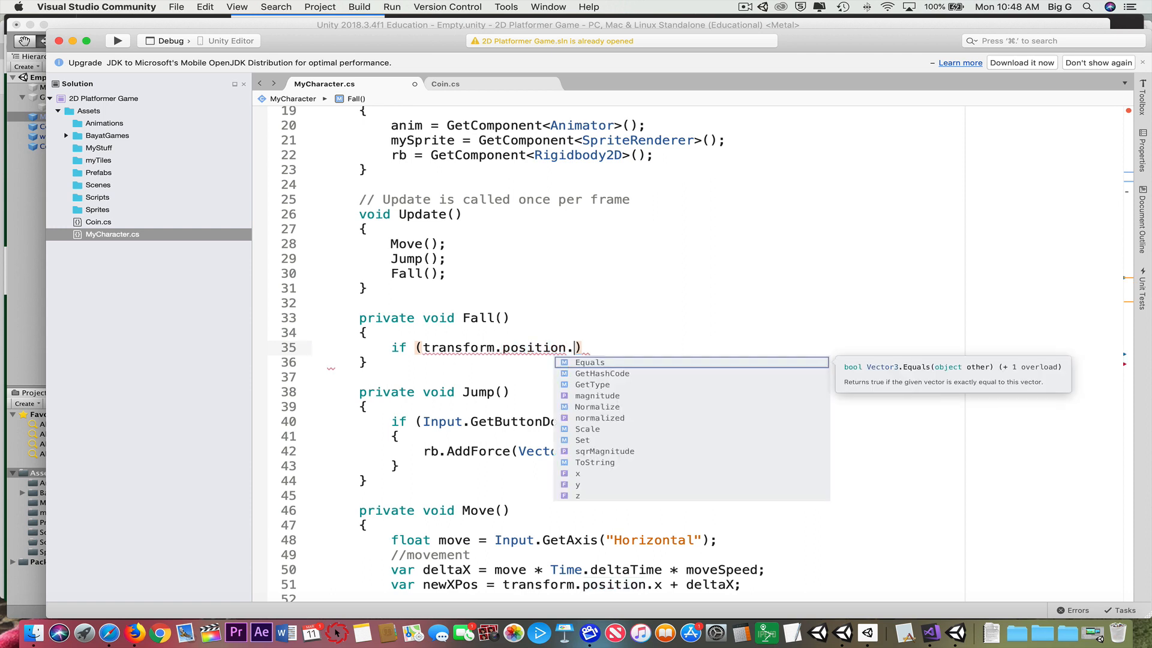
pyautogui.press('Escape')
pyautogui.write('< ')
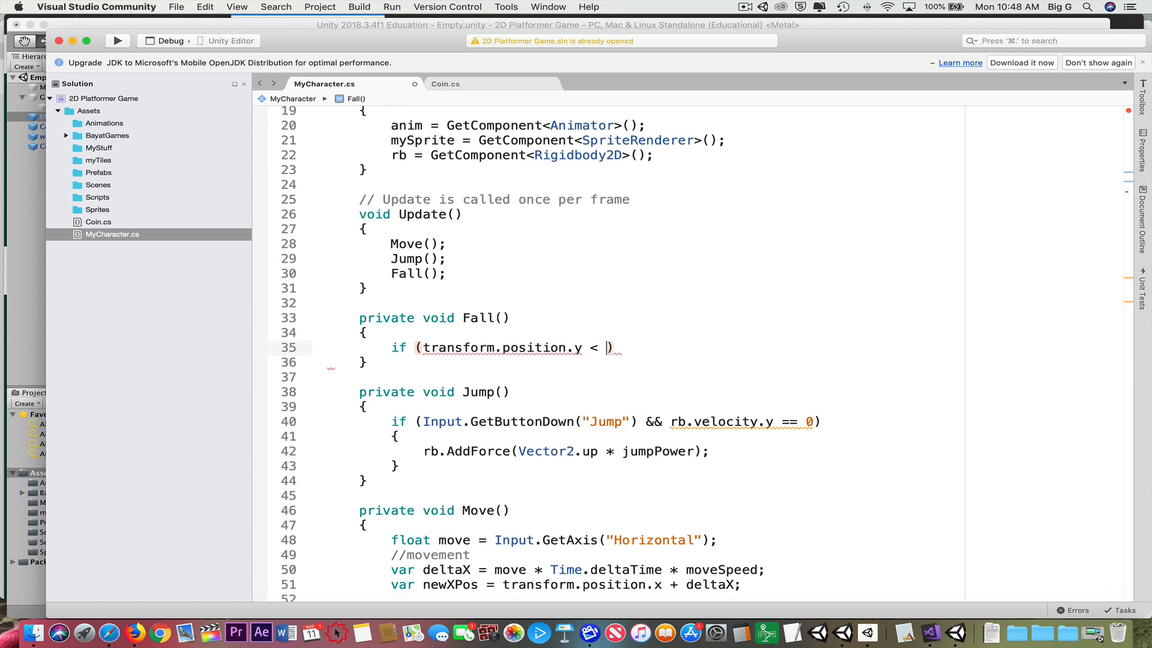
pyautogui.write('-14')
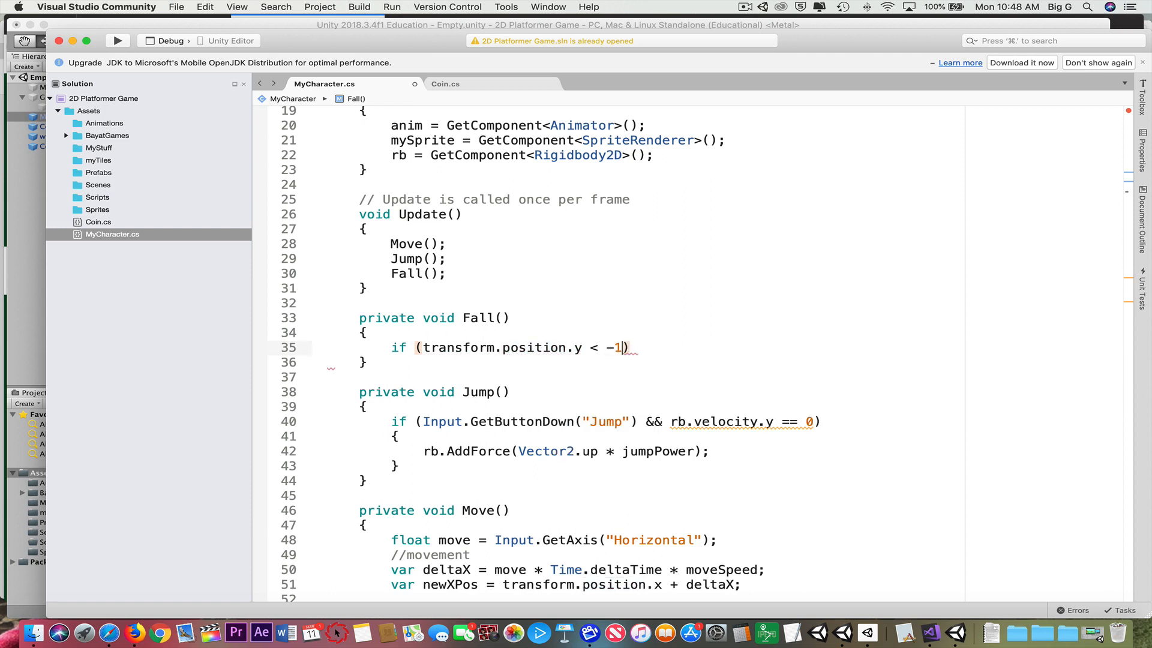
pyautogui.write('f')
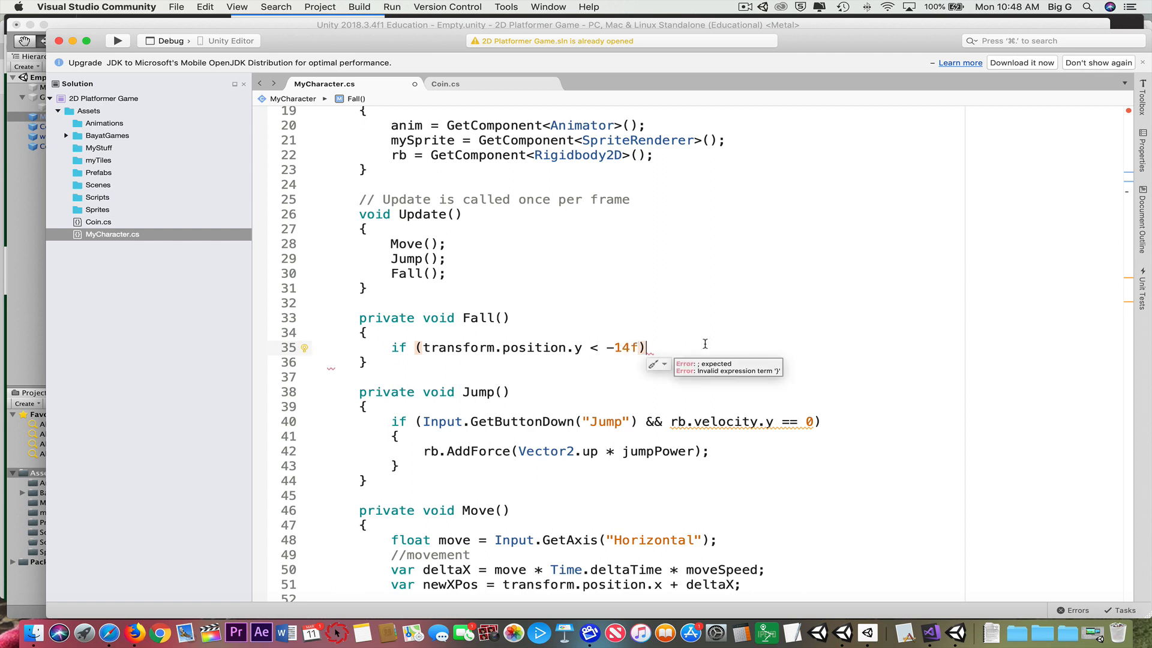
# Add a braced body to the if condition containing the statement Destroy(gameObject);.
pyautogui.press('Return')
pyautogui.write('{')
pyautogui.press('Return')
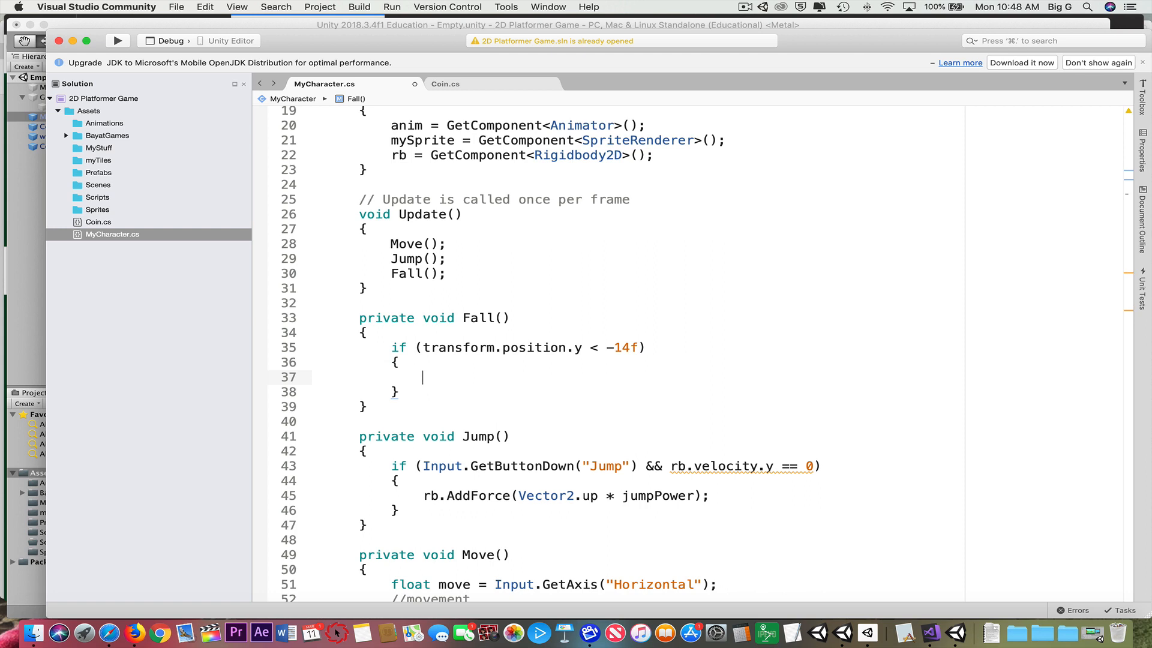
pyautogui.write('Des')
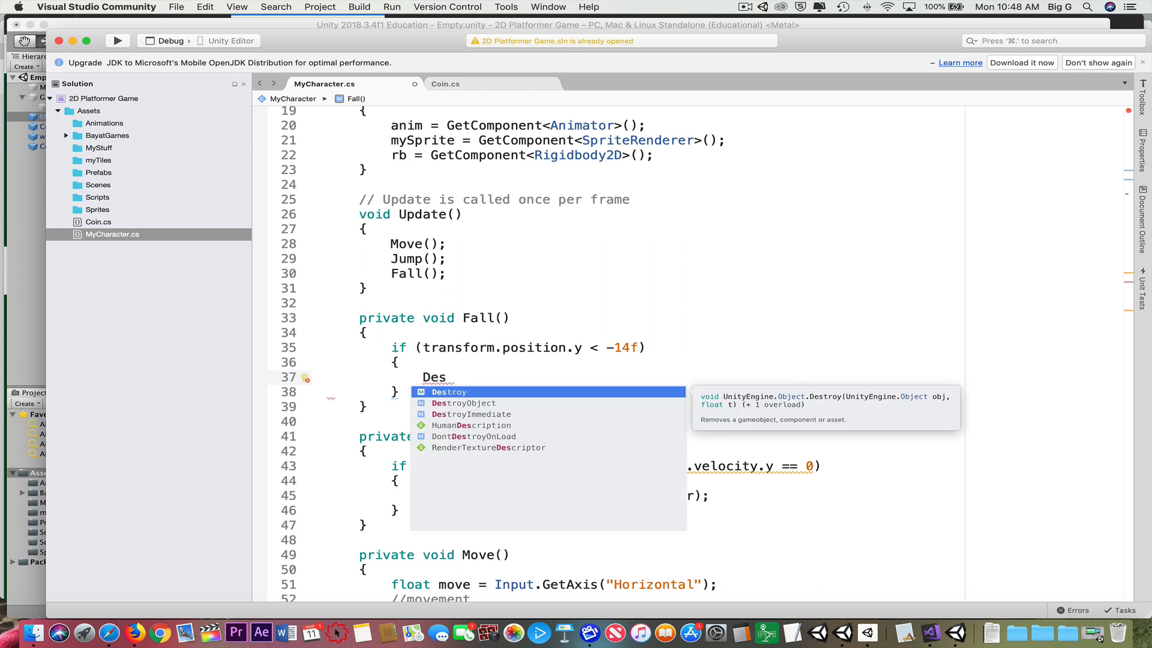
pyautogui.press('Return')
pyautogui.write('(game')
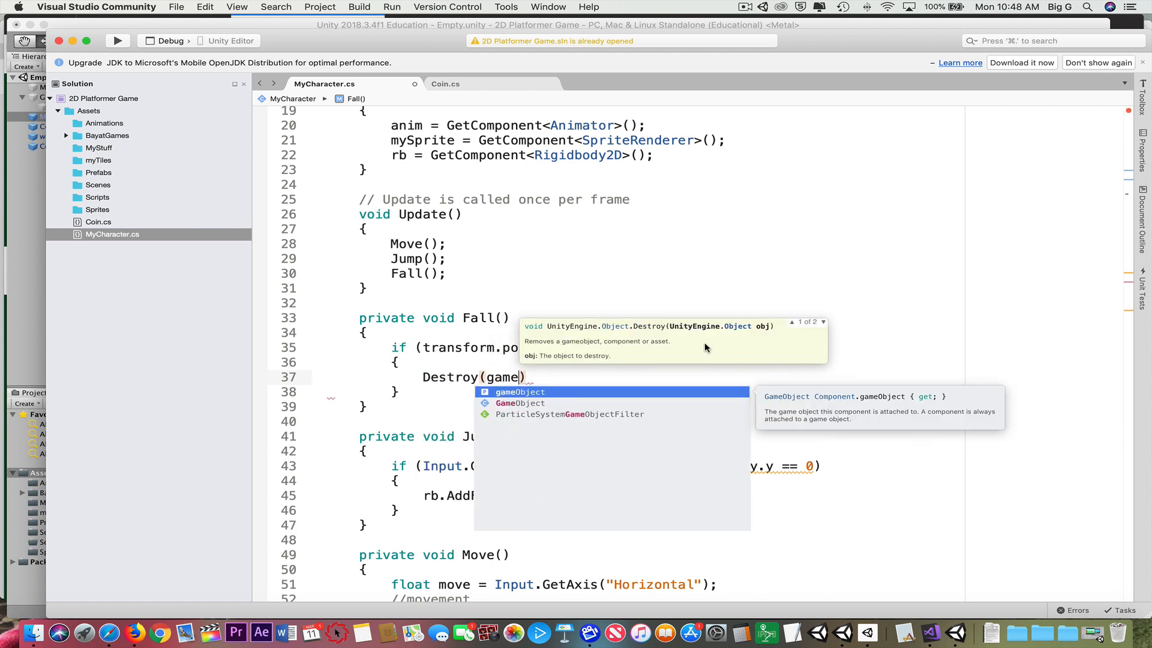
pyautogui.write('Object)')
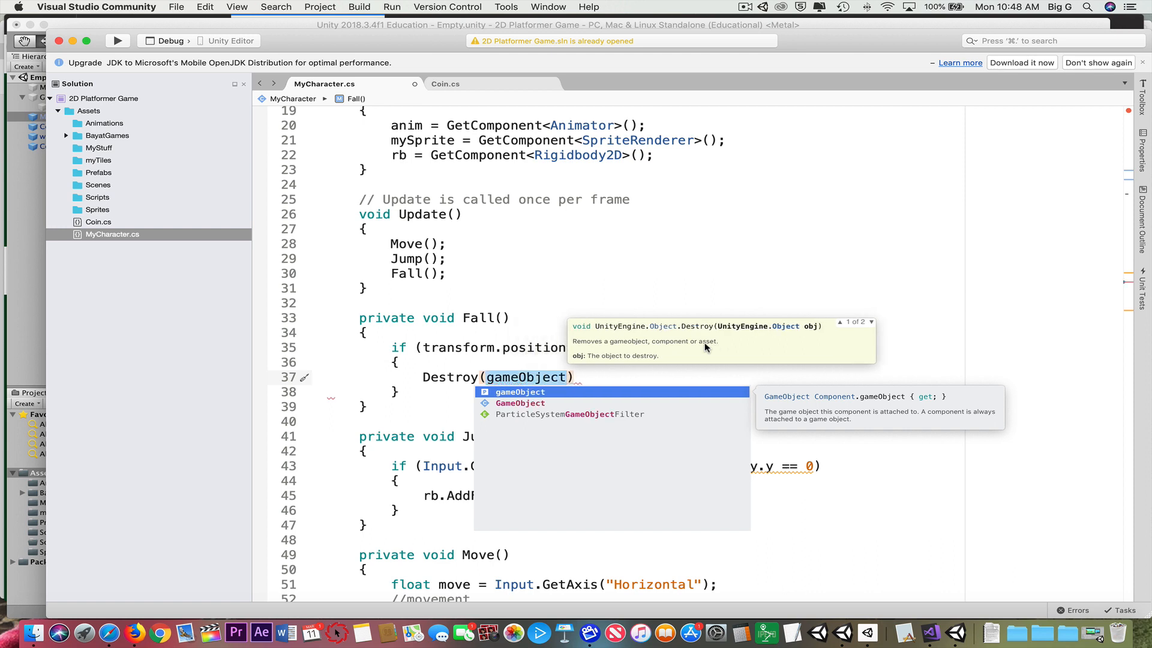
pyautogui.write(';')
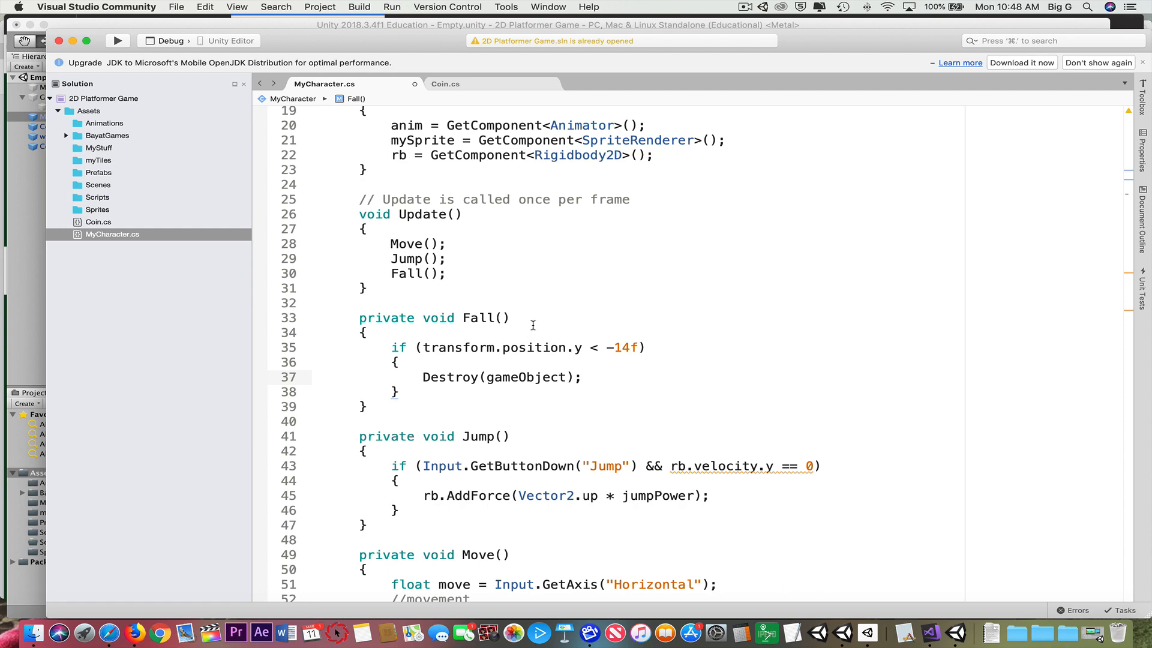
# Switch to Unity and play-test the scene by walking MyCharacter off the left edge of the first platform, ending the play session.
pyautogui.click(27, 220)
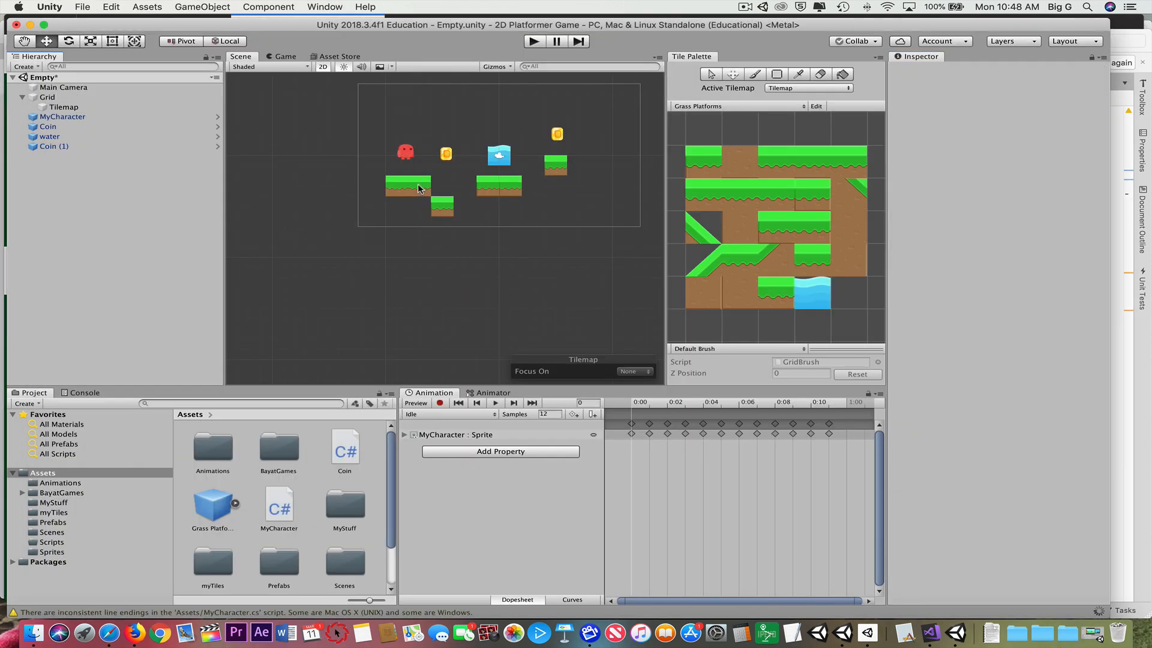
pyautogui.click(533, 43)
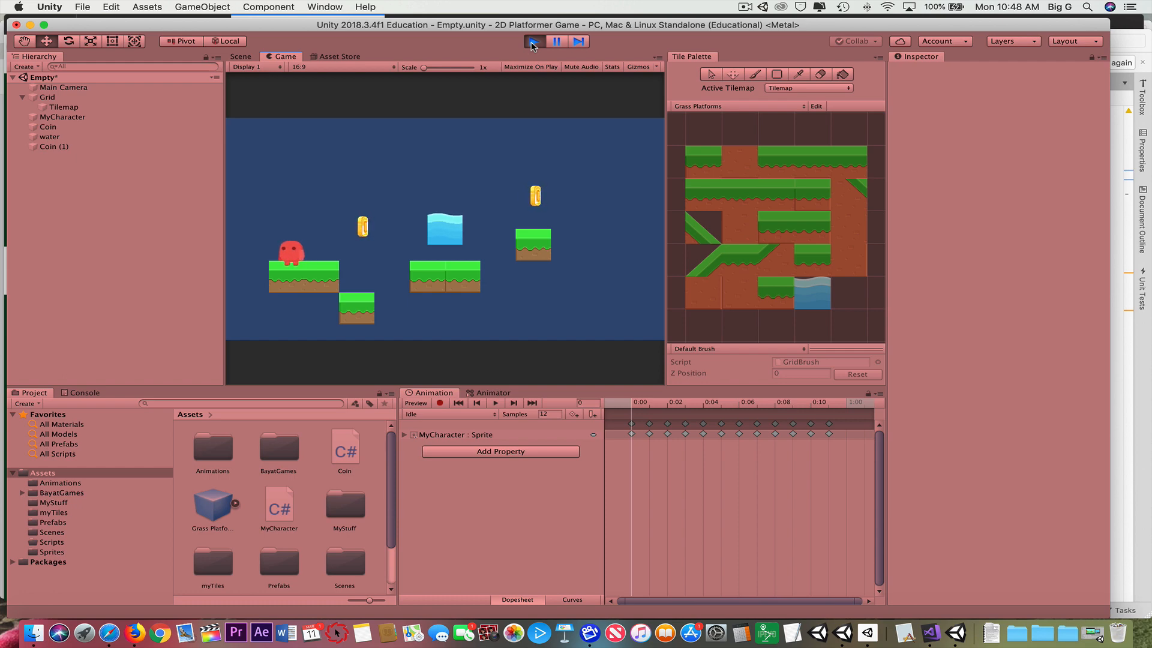
pyautogui.press('Left')
pyautogui.press('Left')
pyautogui.press('Left')
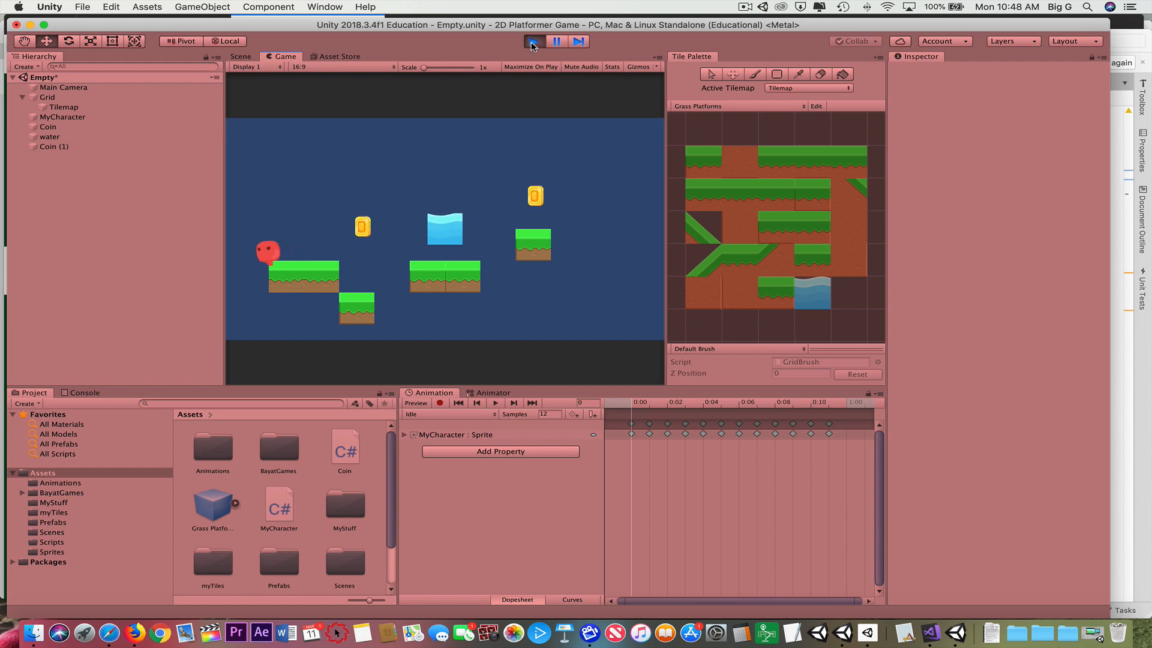
pyautogui.press('Left')
pyautogui.press('Left')
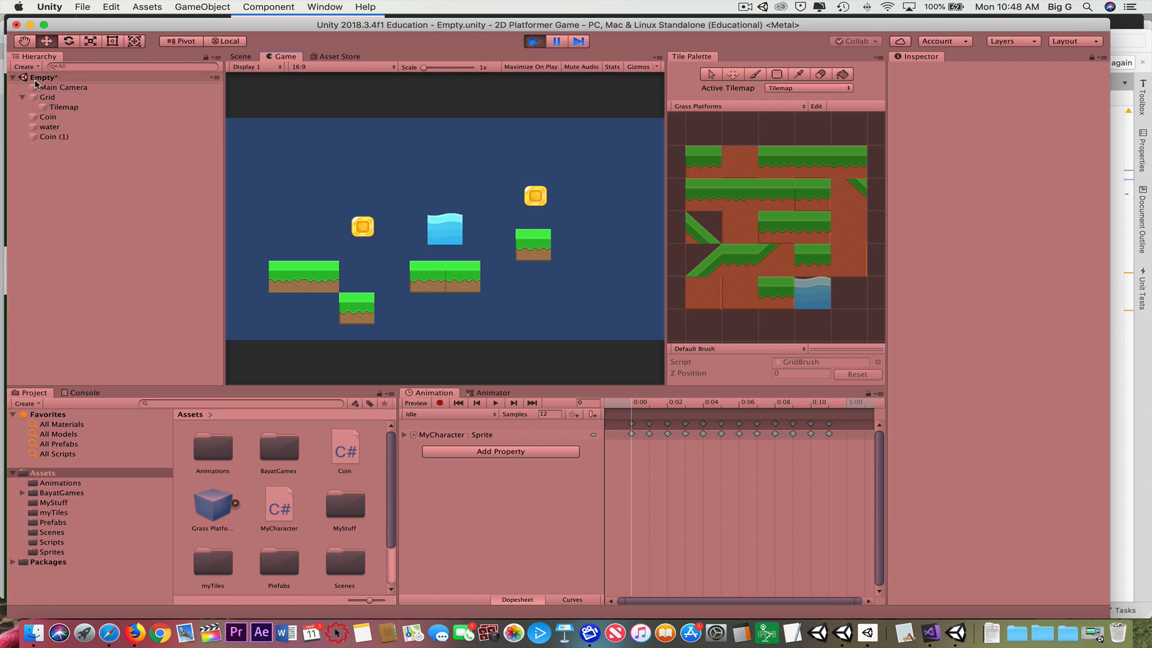
pyautogui.click(533, 41)
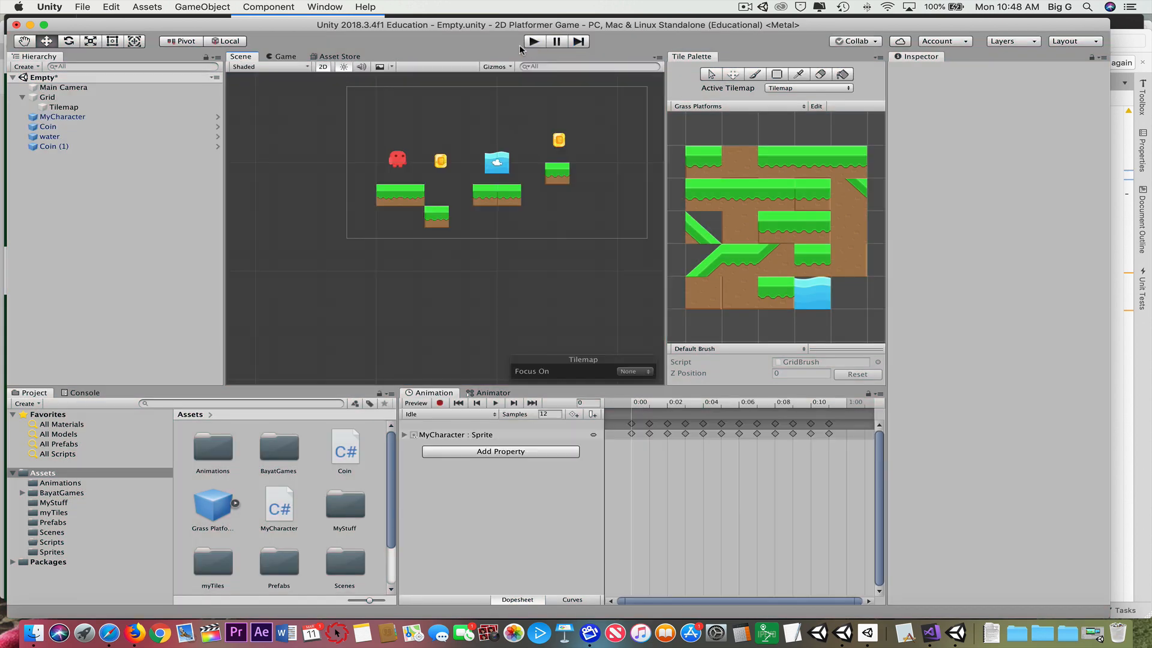
# Play-test again: collect the first coin, jump to the second coin's platform, and check MyCharacter's fall off it in the Scene view.
pyautogui.click(533, 41)
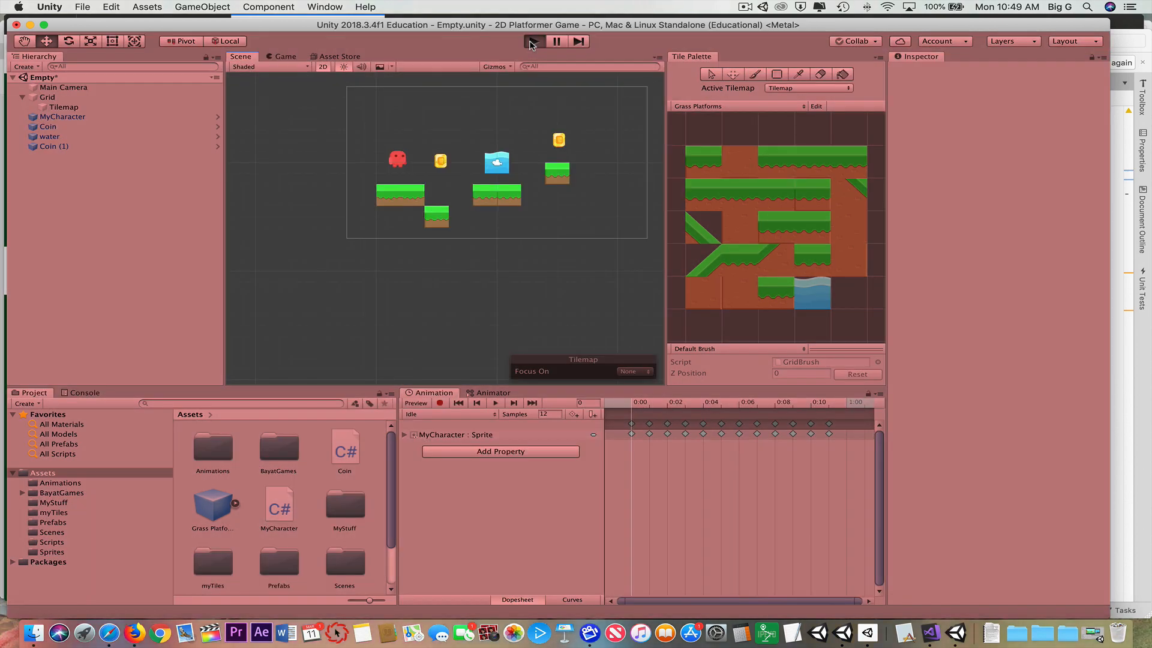
pyautogui.press('Right')
pyautogui.press('space')
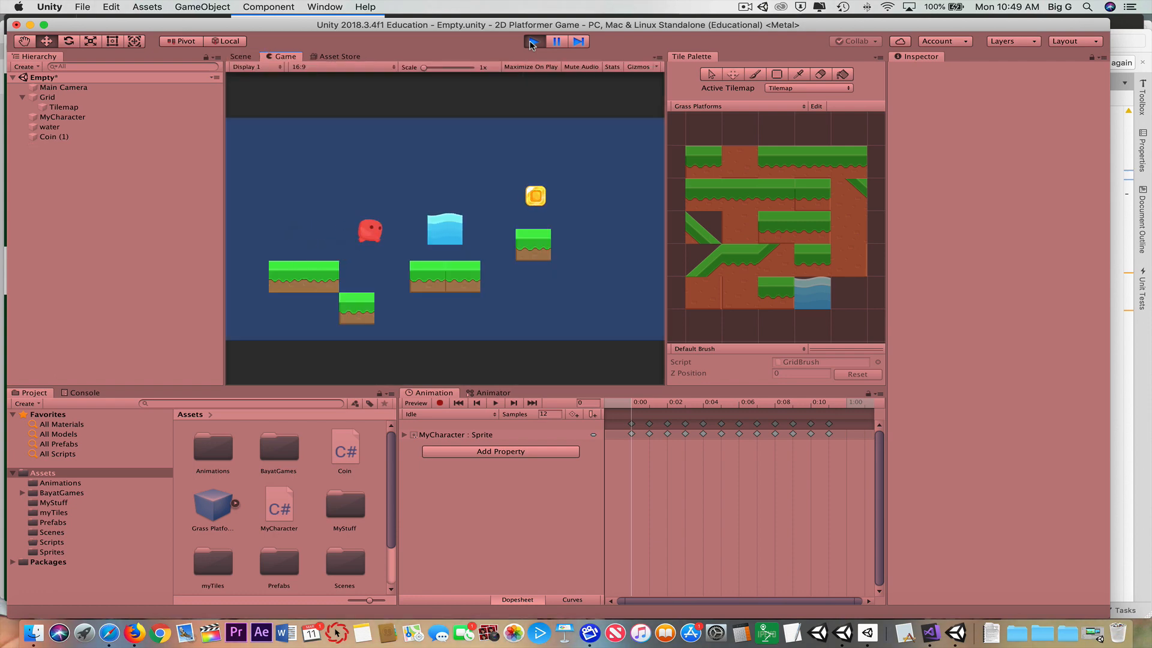
pyautogui.press('Right')
pyautogui.press('space')
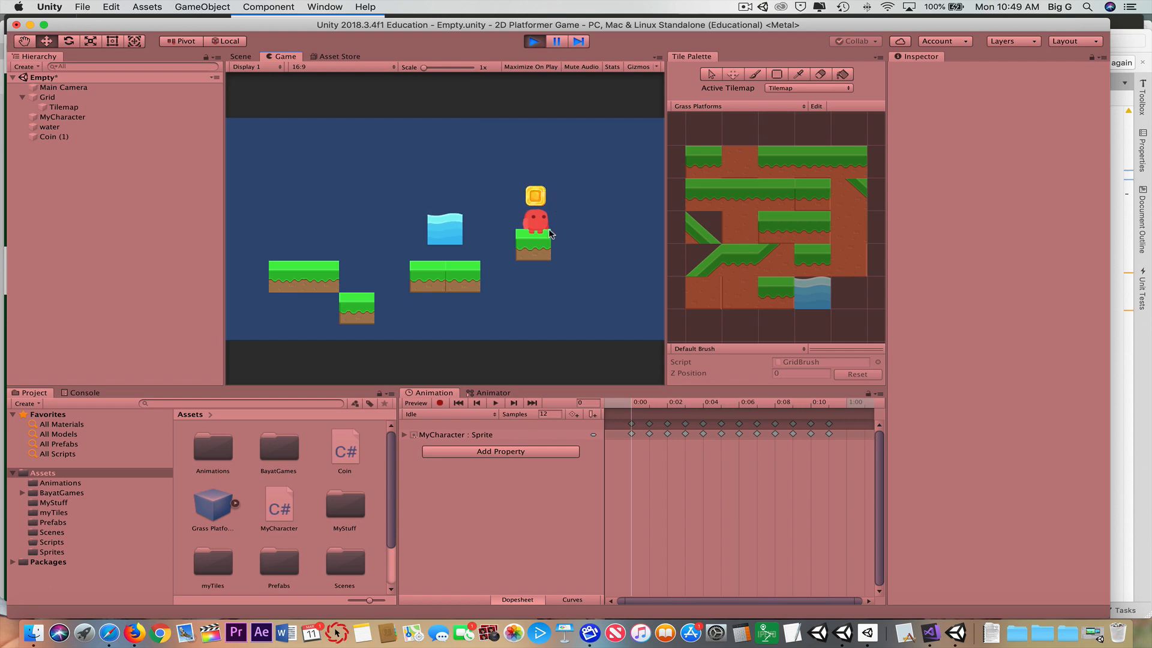
pyautogui.click(240, 57)
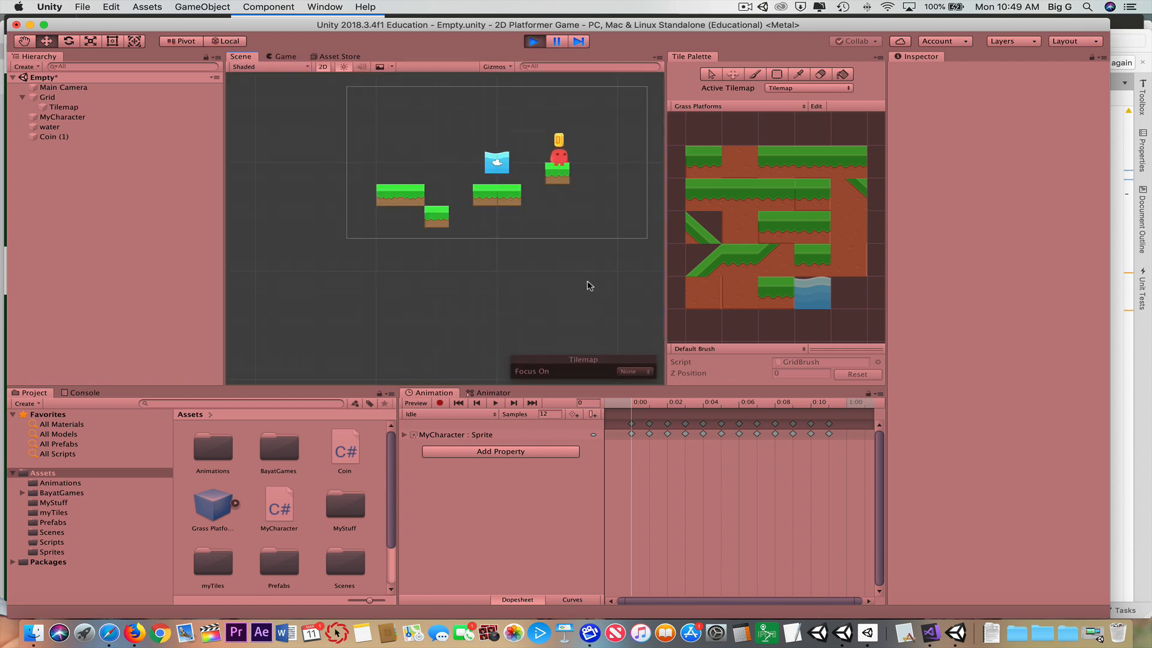
pyautogui.click(283, 56)
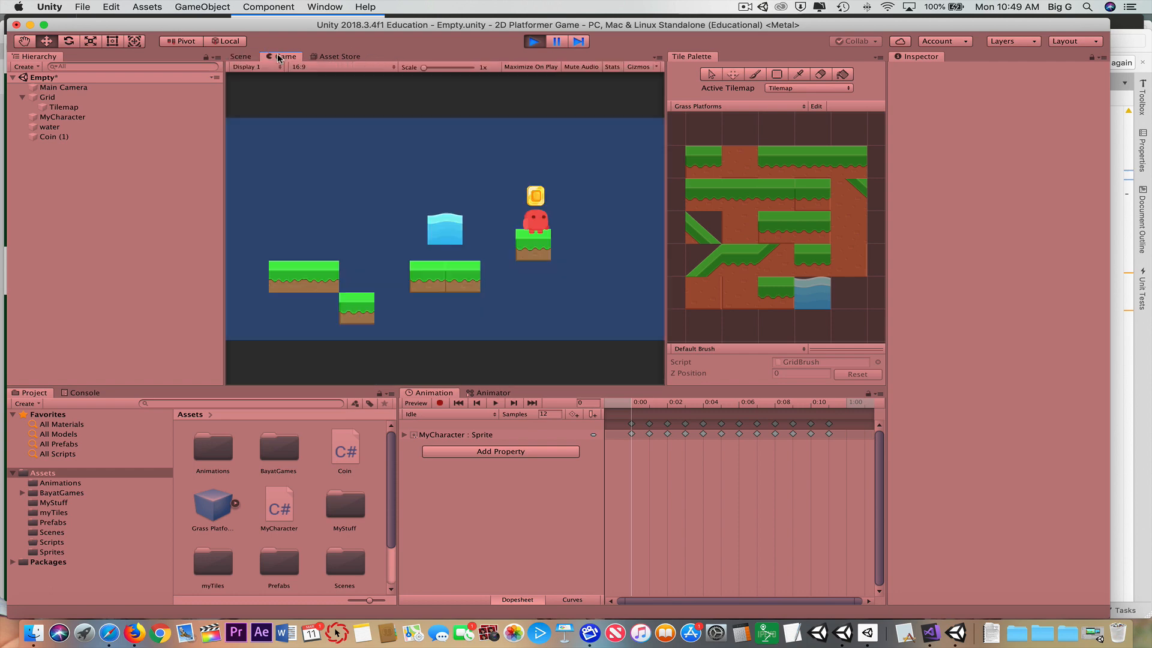
pyautogui.click(240, 56)
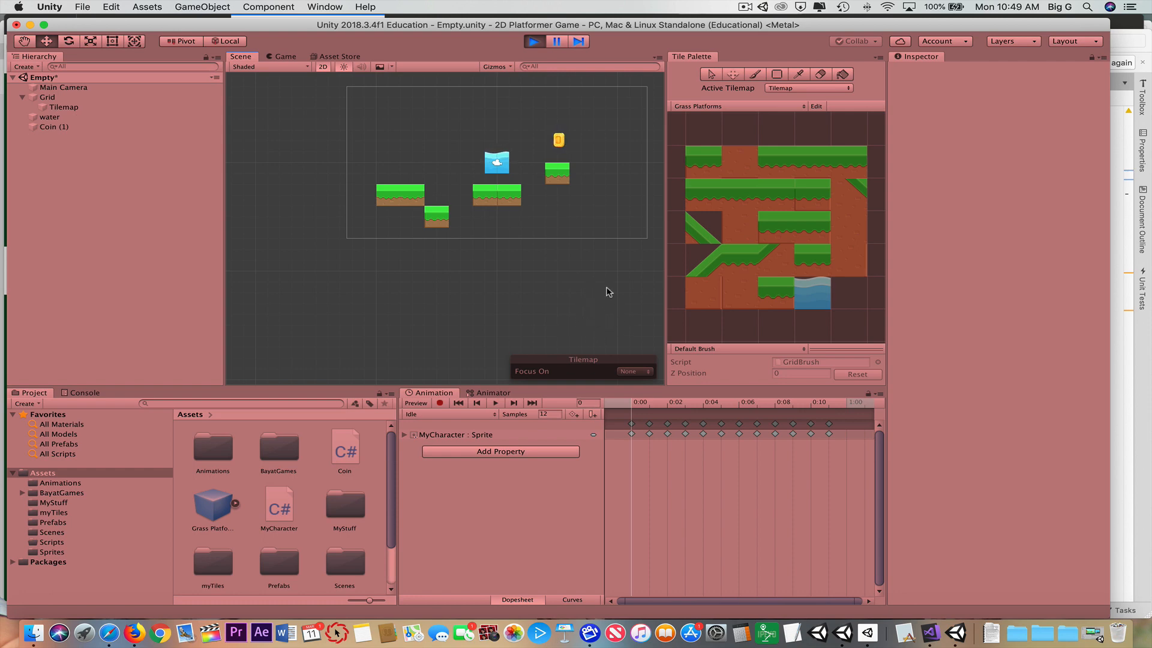
pyautogui.click(534, 42)
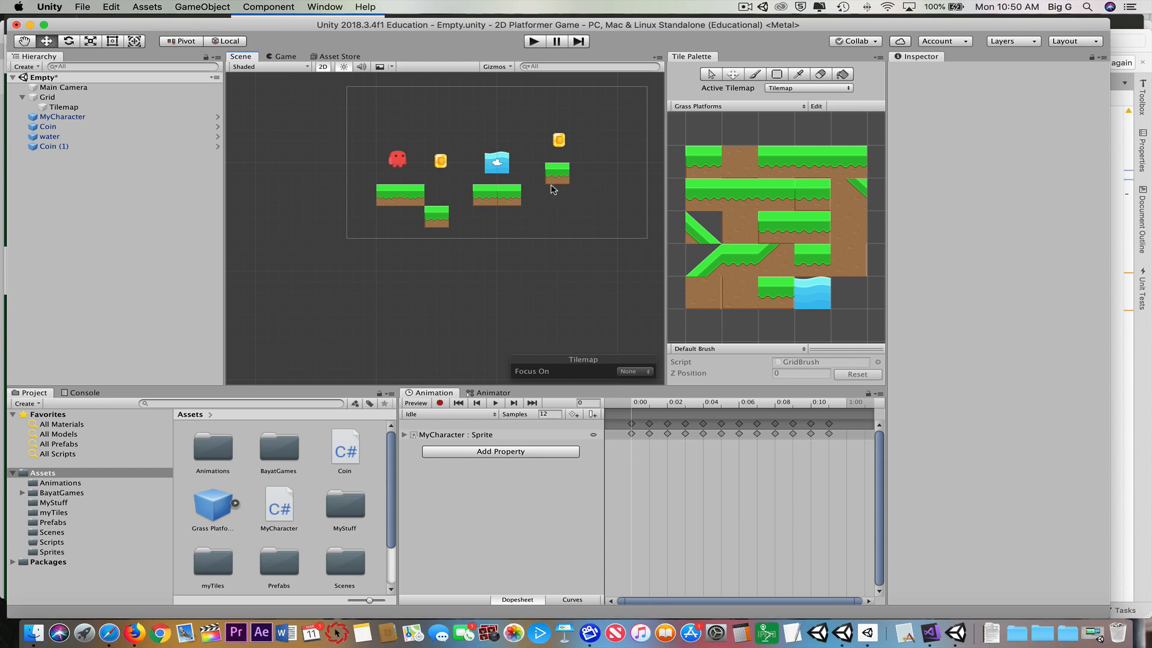
# Paint grass tiles on the Grid to extend the platform below the water to the right, past the camera frame.
pyautogui.click(117, 99)
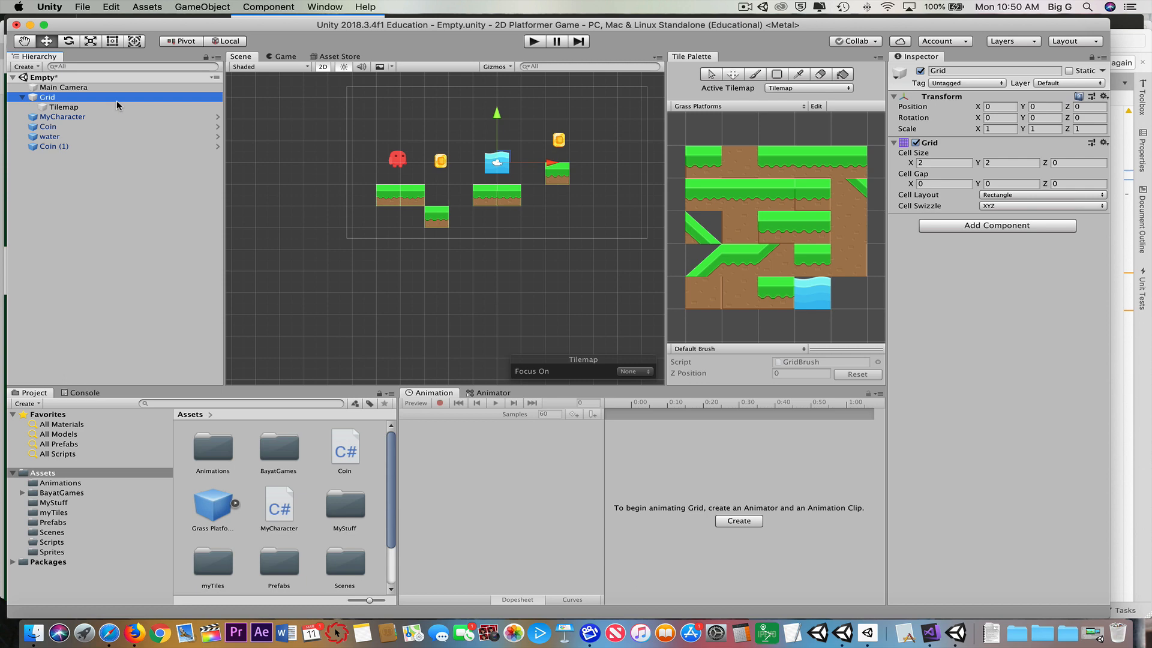
pyautogui.click(767, 200)
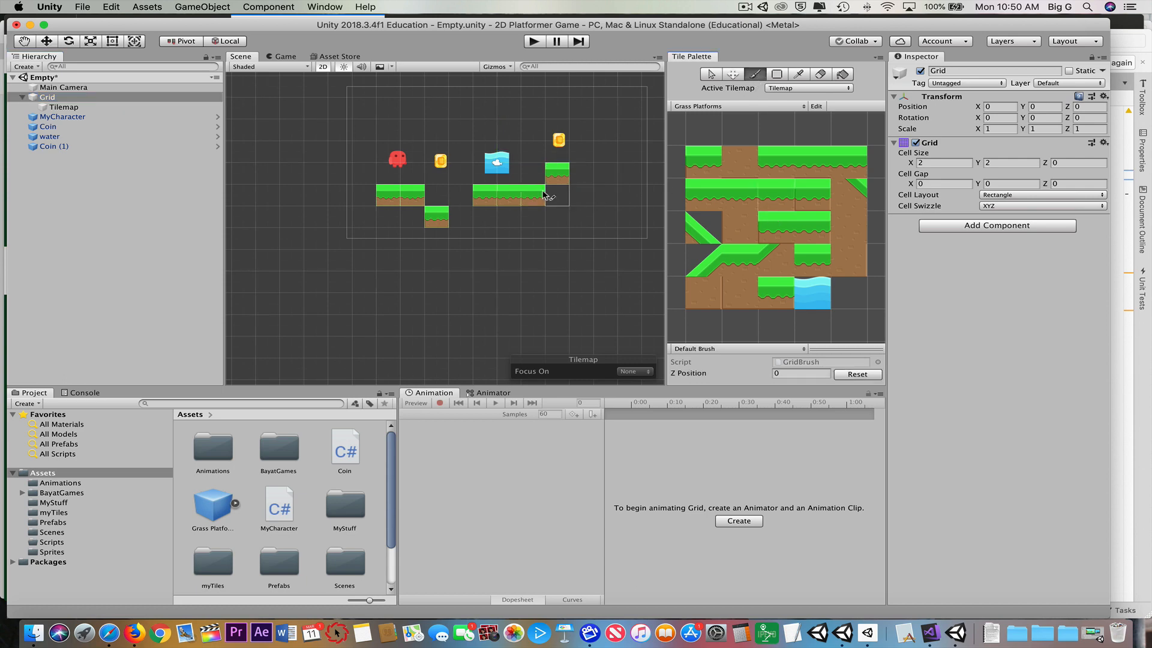
pyautogui.moveTo(540, 195); pyautogui.dragTo(656, 196)
pyautogui.scroll(-5, 656, 196)
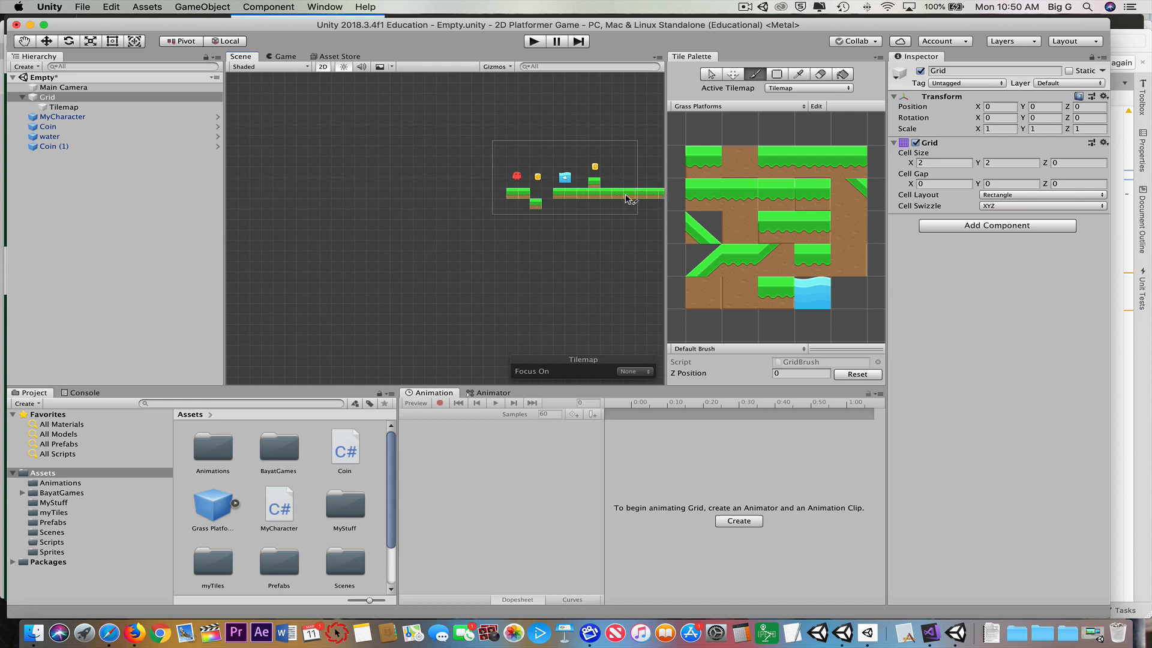
pyautogui.scroll(-2, 613, 200)
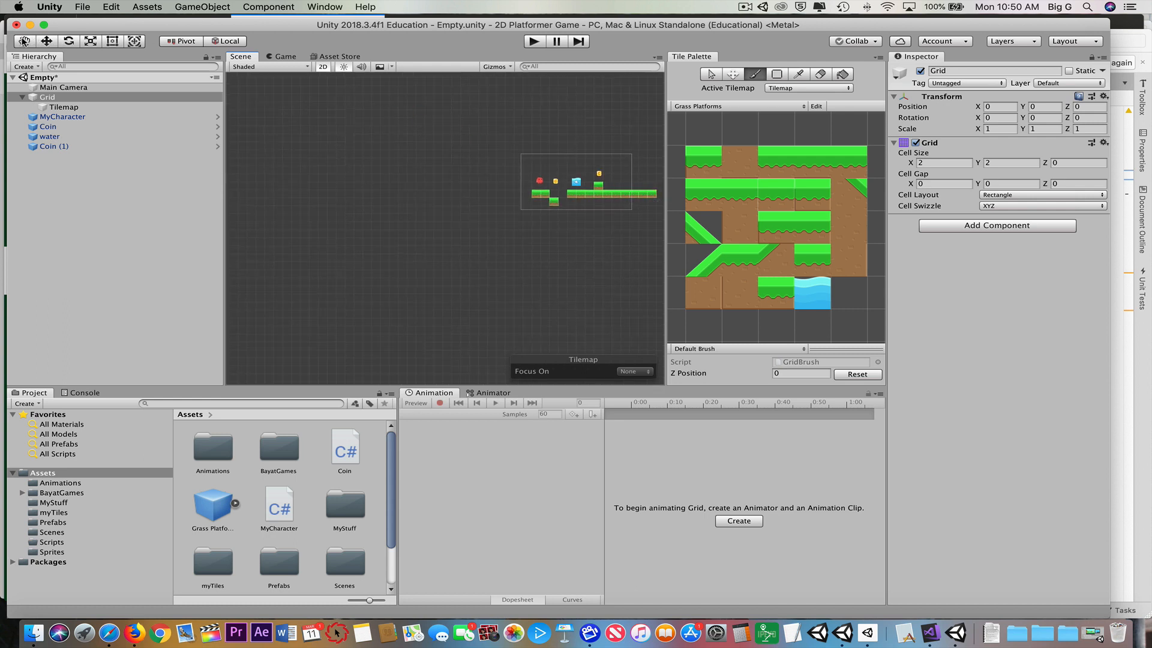
# Lengthen the painted grass strip further to the right and place a single grass tile on top of its far end.
pyautogui.click(23, 40)
pyautogui.moveTo(650, 201)
pyautogui.mouseDown()
pyautogui.moveTo(476, 204)
pyautogui.moveTo(599, 199)
pyautogui.mouseUp()
pyautogui.click(786, 231)
pyautogui.click(599, 190)
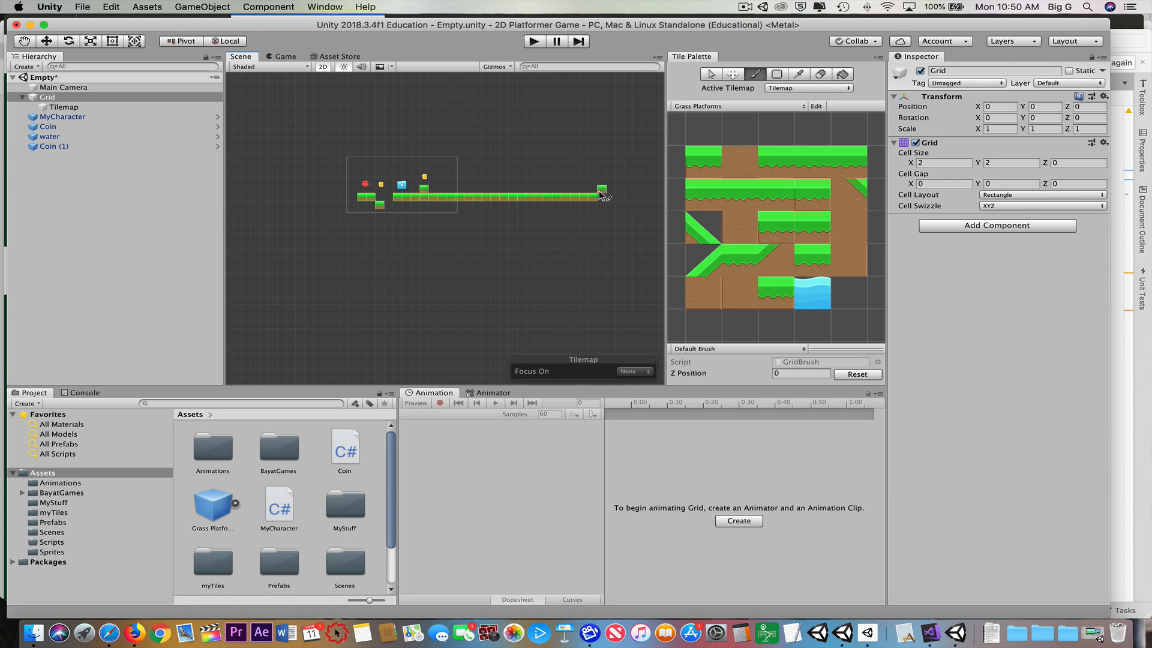
# Play-test the extended level by moving MyCharacter right and then off the first platform's left edge, and restart the game.
pyautogui.click(533, 41)
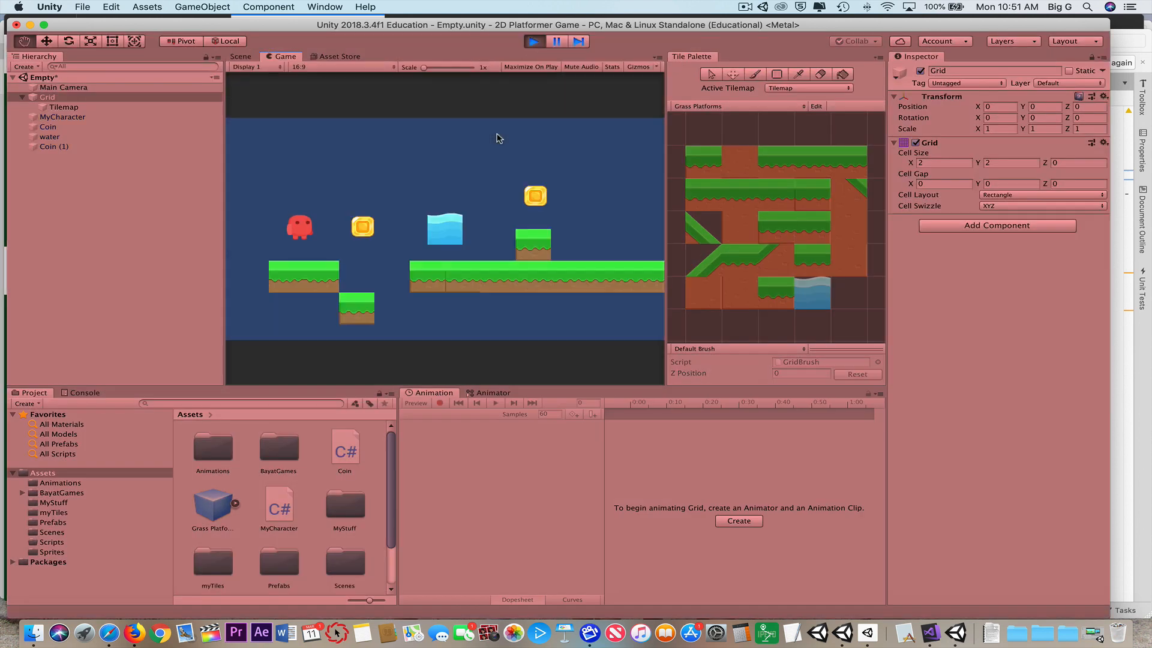
pyautogui.press('Right')
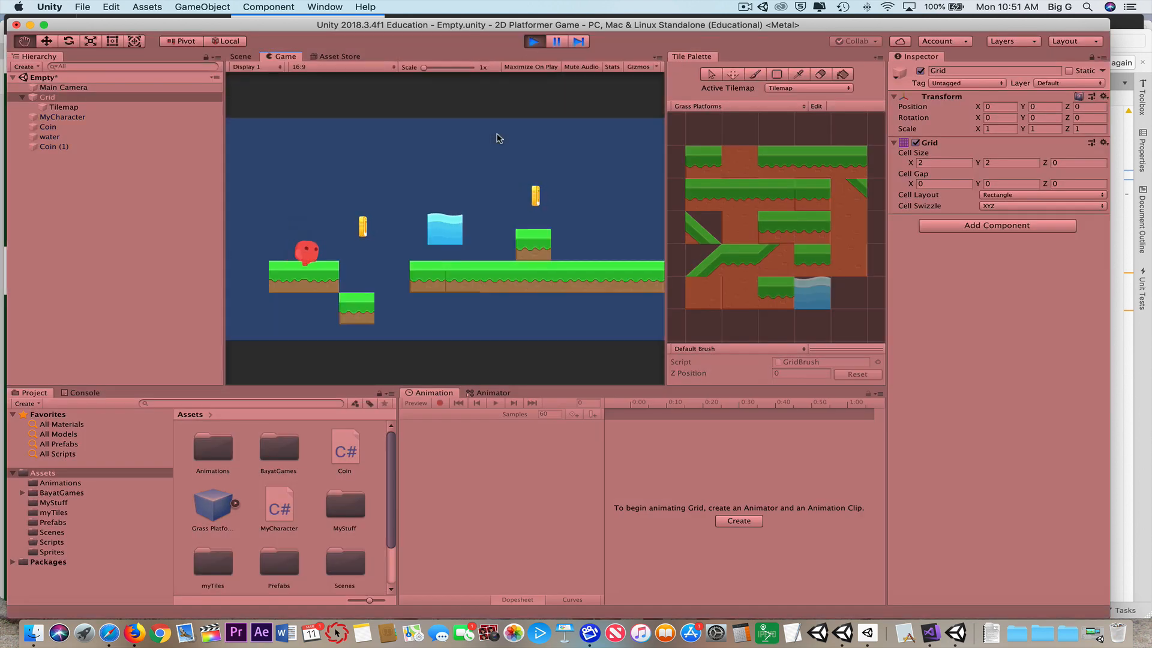
pyautogui.press('Left')
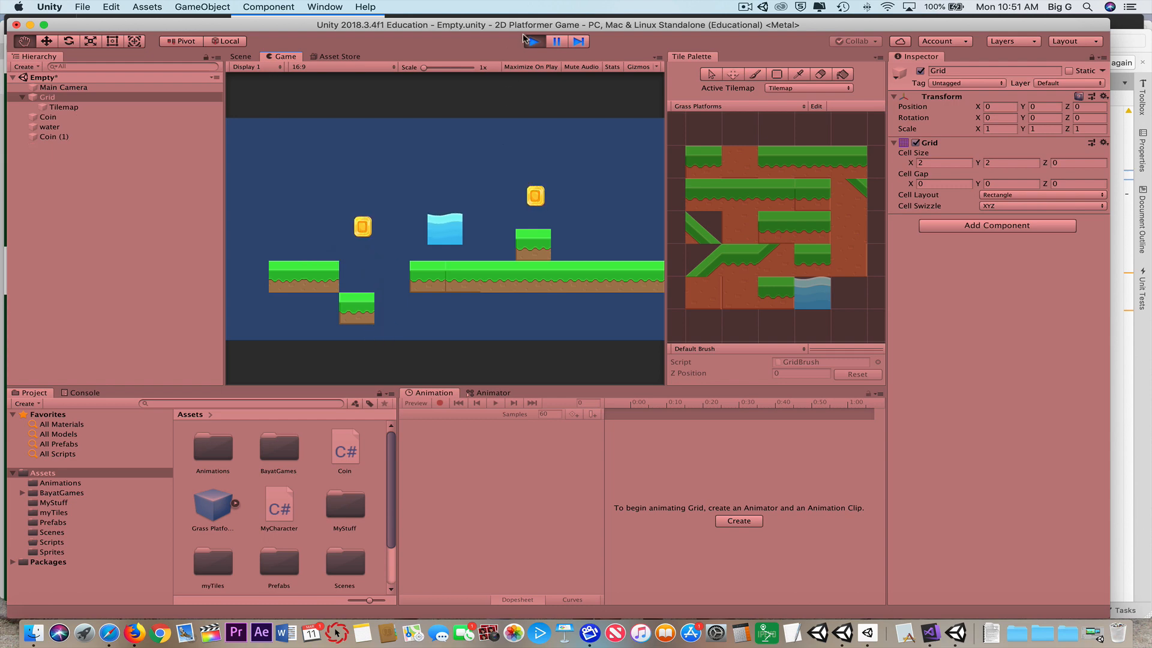
pyautogui.click(535, 42)
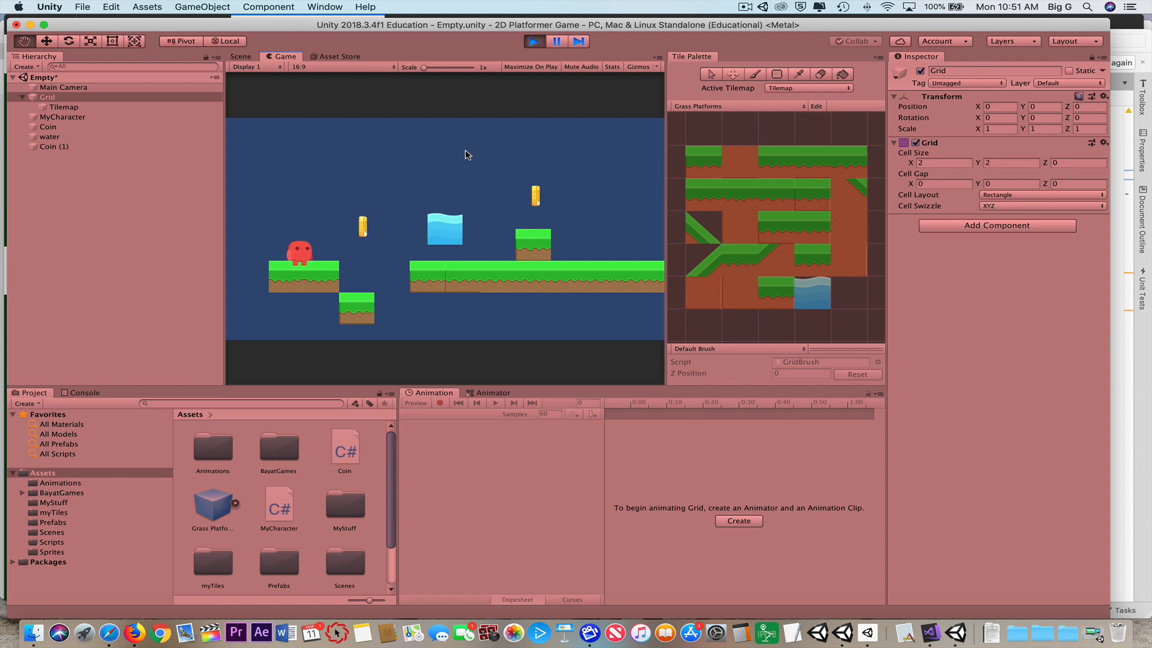
# Play-test by jumping MyCharacter through the first coin onto the long platform and moving it to and fro near the camera frame's right edge.
pyautogui.press('Right')
pyautogui.press('space')
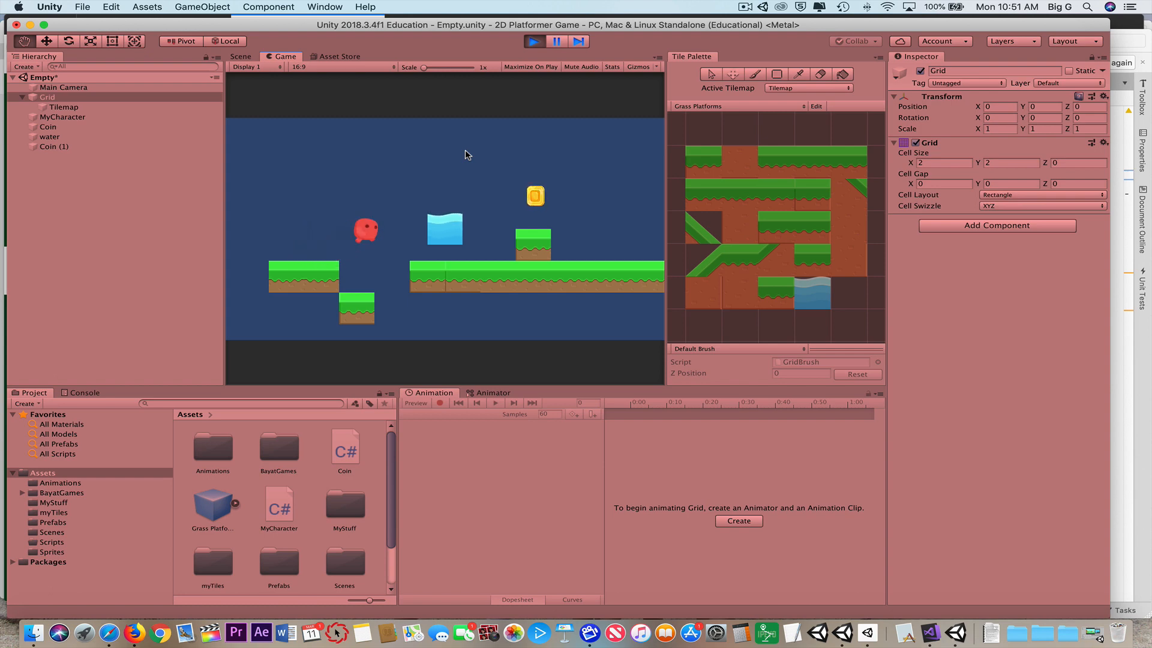
pyautogui.press('space')
pyautogui.press('Right')
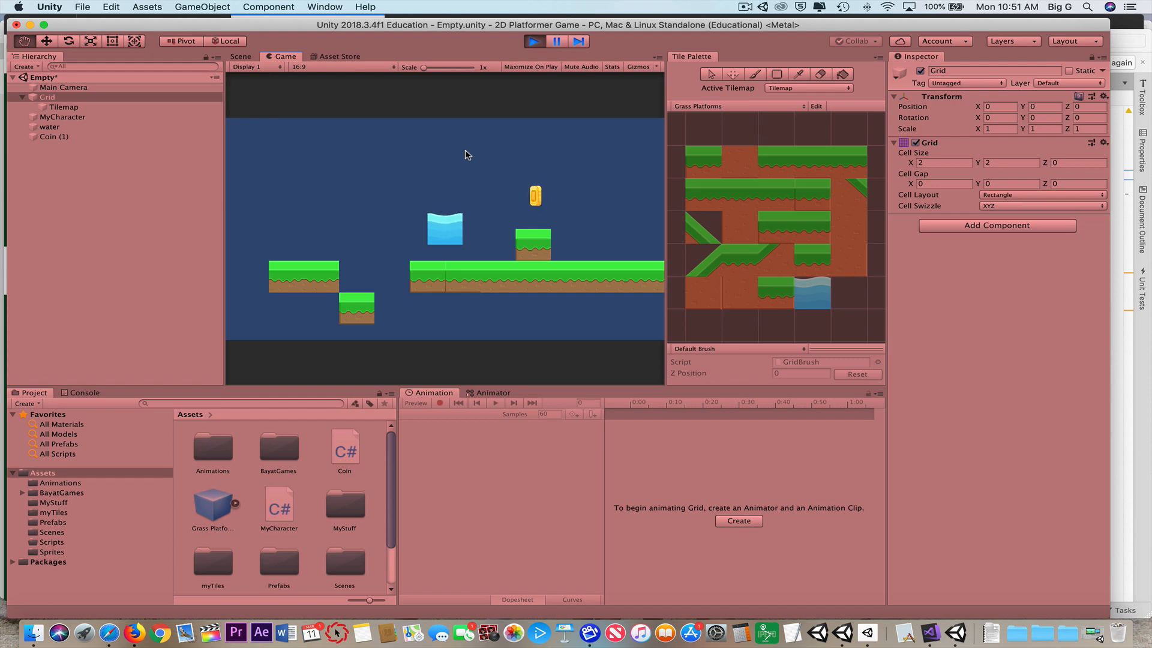
pyautogui.press('Left')
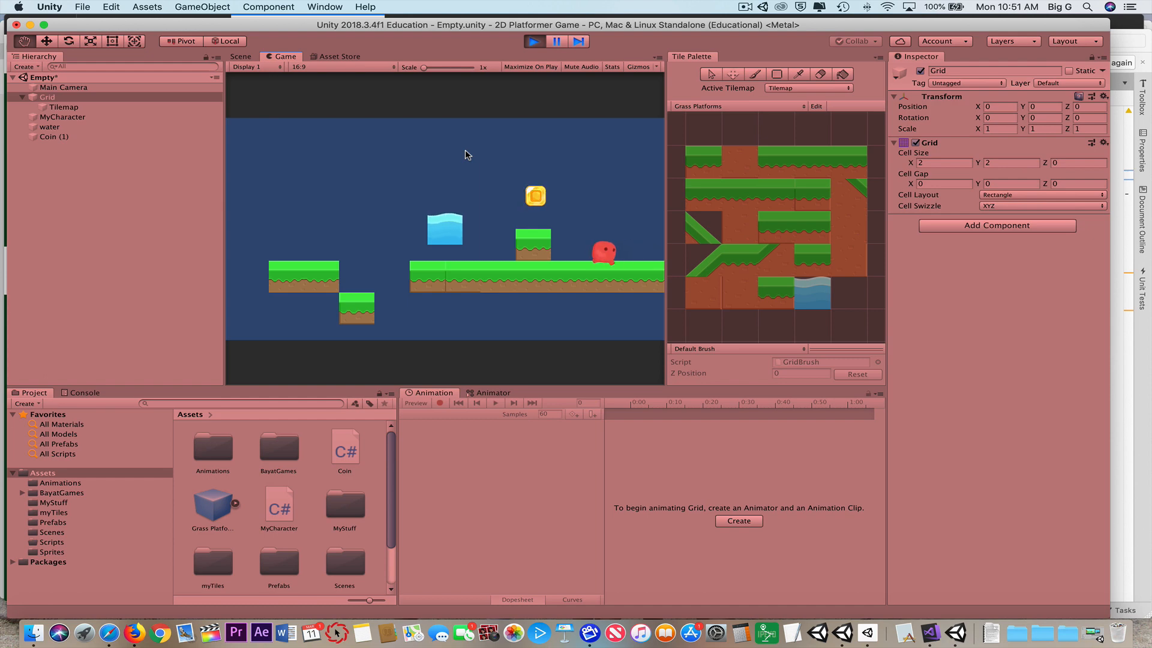
pyautogui.press('Right')
pyautogui.press('Left')
pyautogui.press('Right')
pyautogui.press('Left')
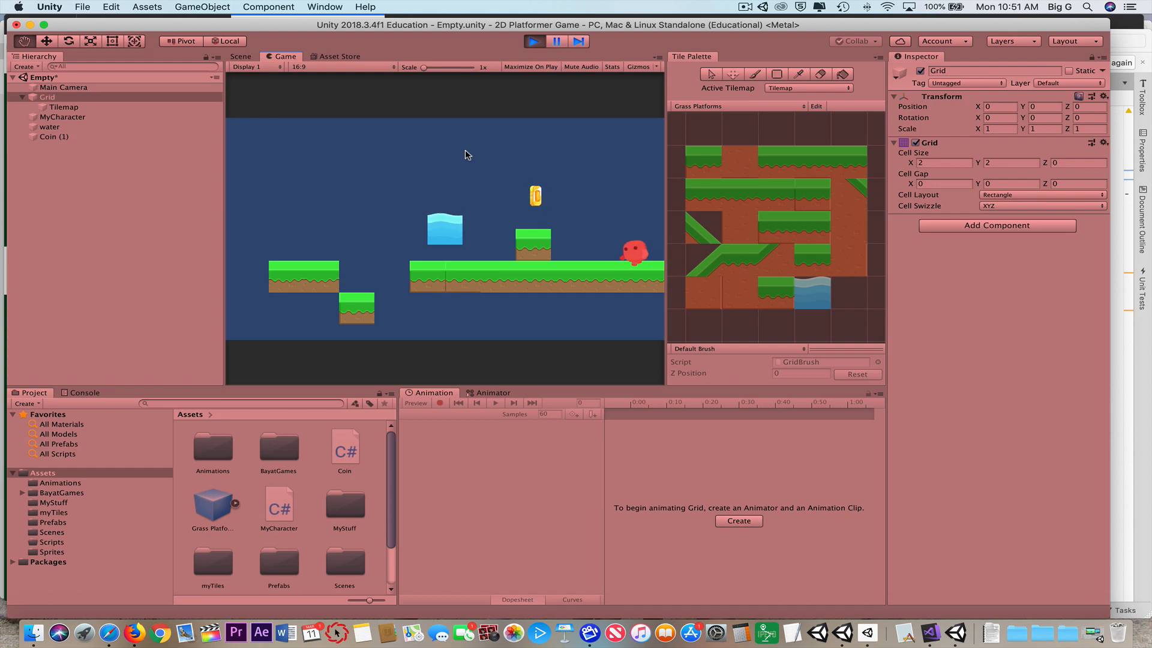
# Jump MyCharacter onto the raised grass block to collect the second coin, walk back towards the water, and stop the game.
pyautogui.press('space')
pyautogui.press('Right')
pyautogui.press('space')
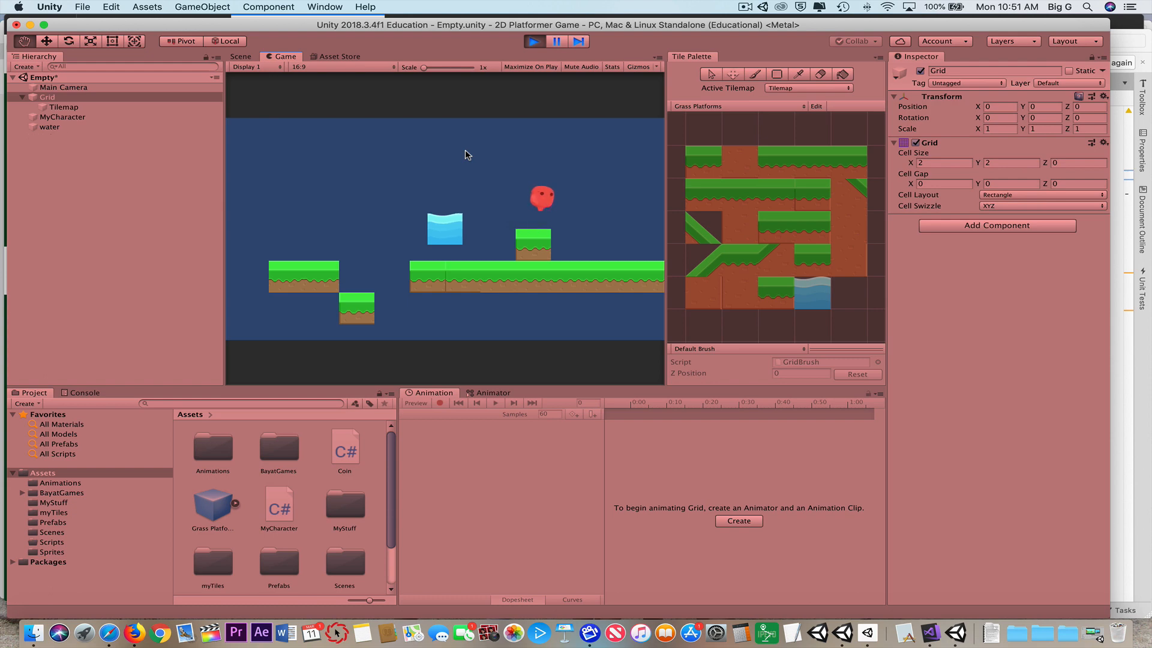
pyautogui.press('Left')
pyautogui.press('Left')
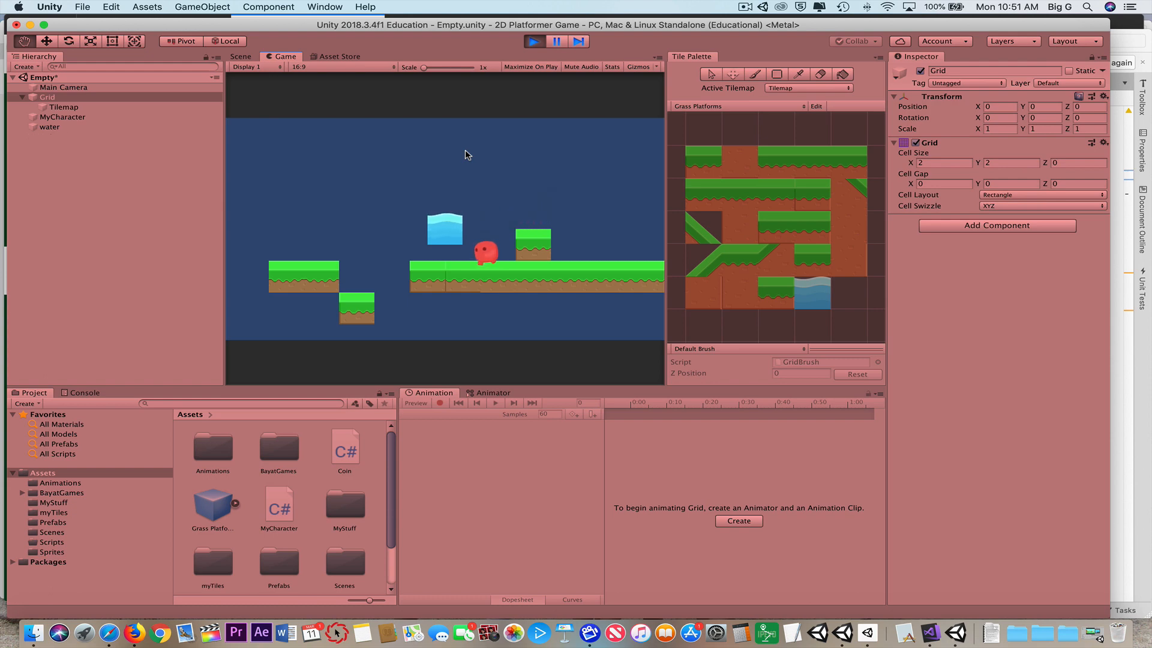
pyautogui.click(534, 42)
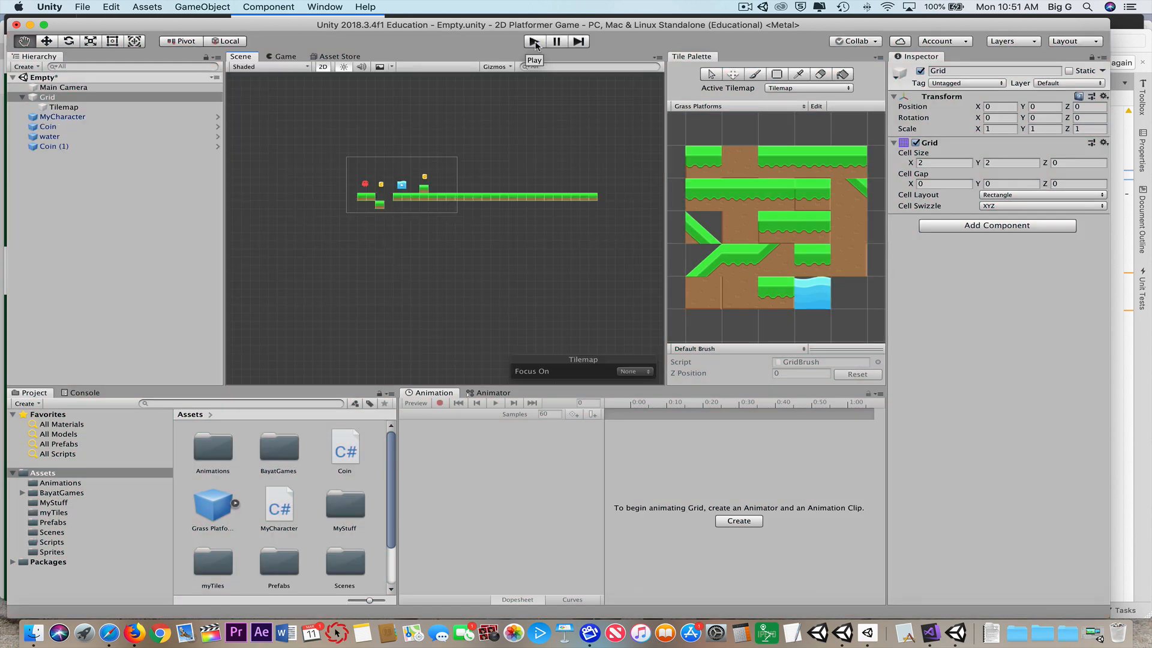
# Make Main Camera a child of MyCharacter in the Hierarchy.
pyautogui.scroll(5, 354, 205)
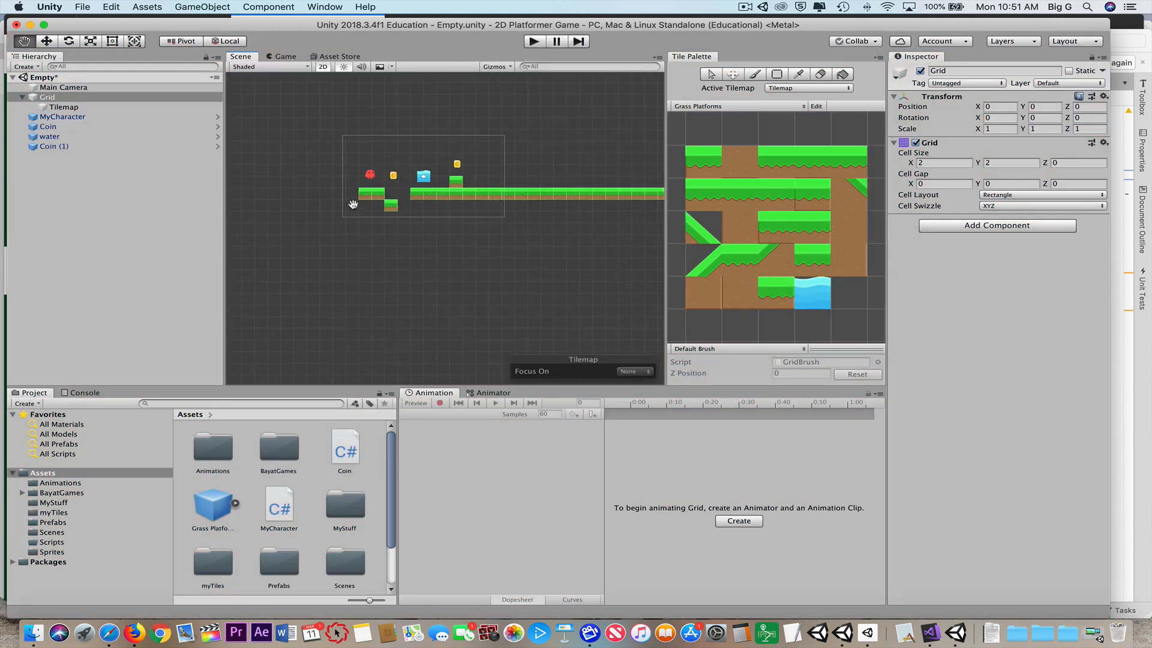
pyautogui.scroll(2, 354, 205)
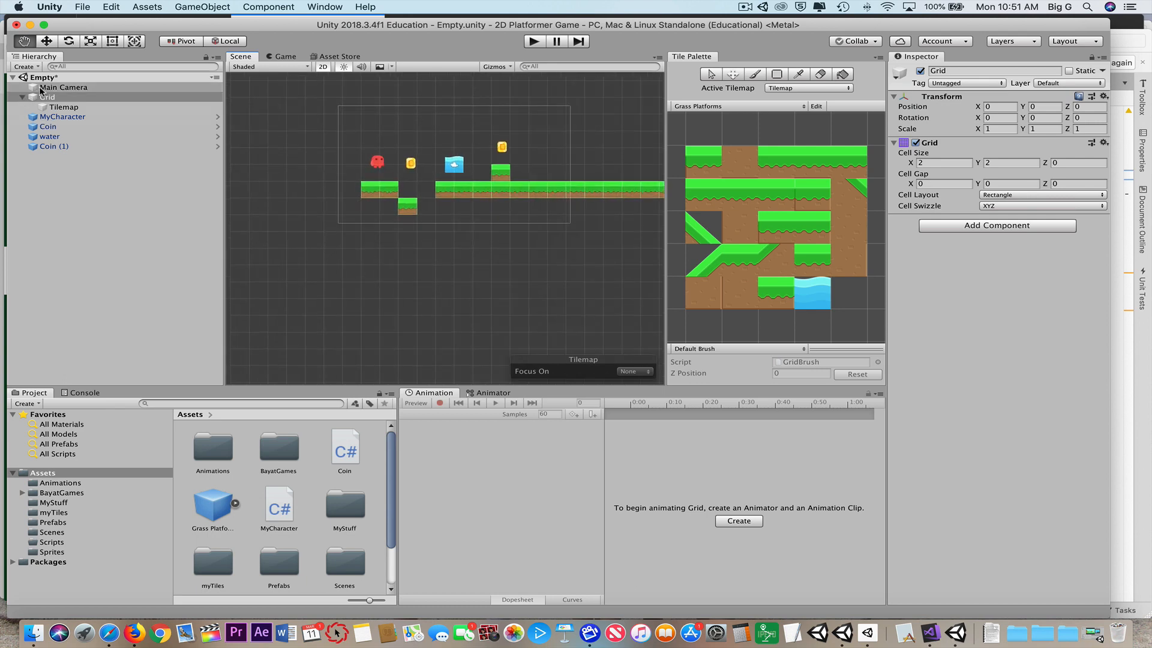
pyautogui.click(60, 88)
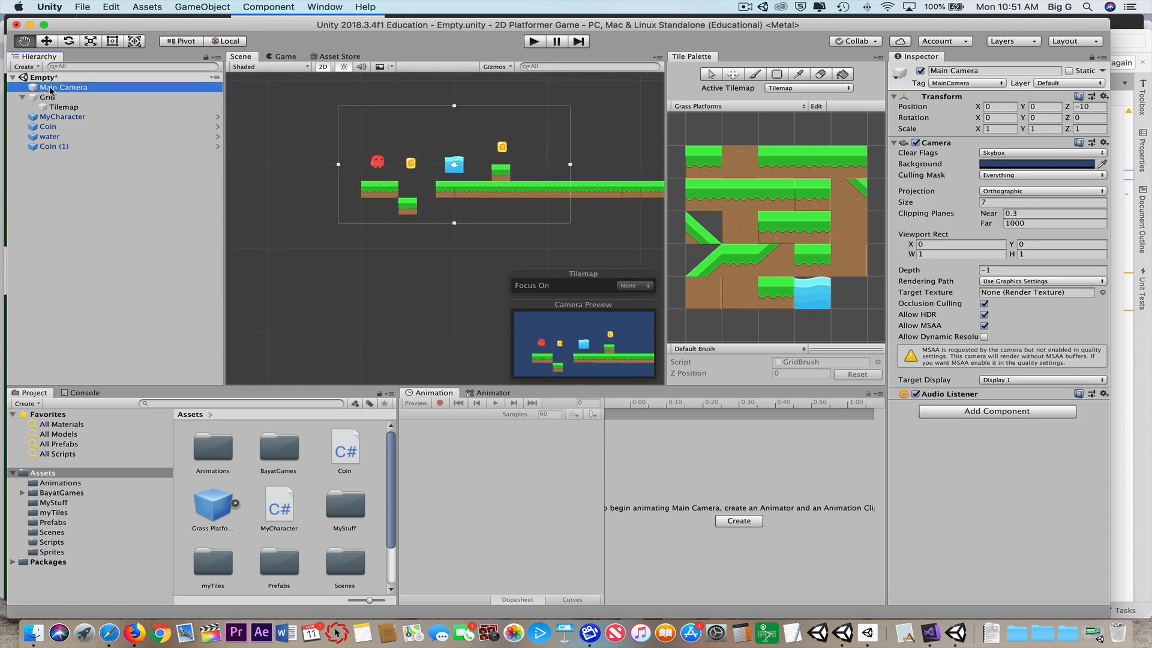
pyautogui.moveTo(47, 88); pyautogui.dragTo(68, 118)
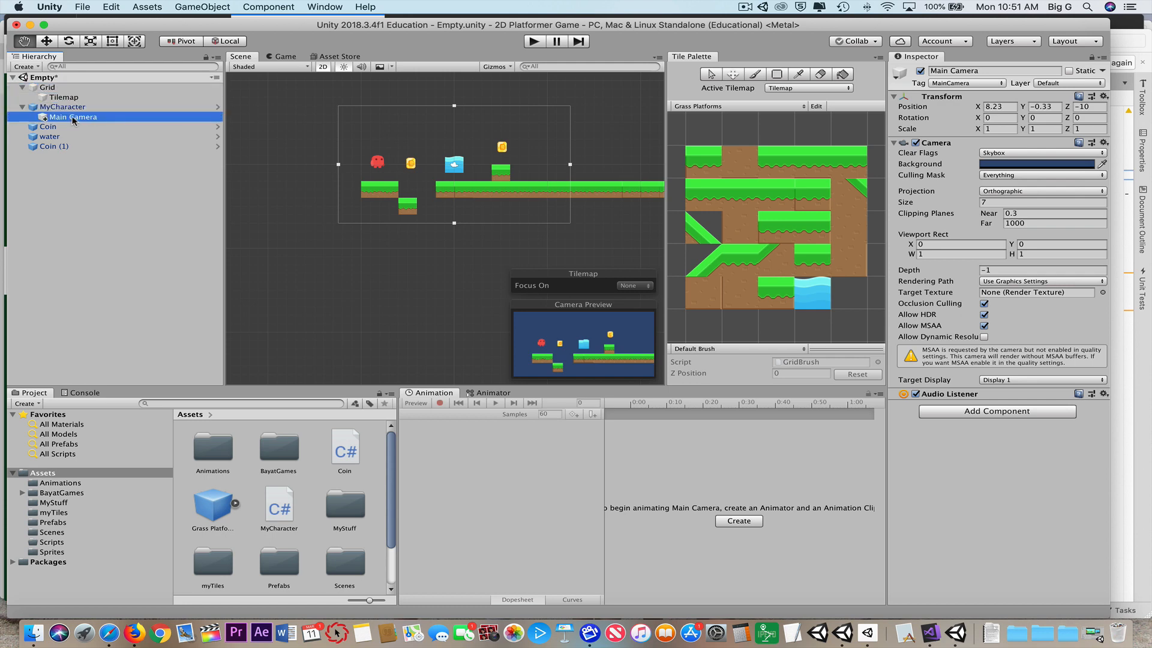
# Try moving MyCharacter in the Scene view to check whether its child camera follows, keeping its original position.
pyautogui.click(63, 107)
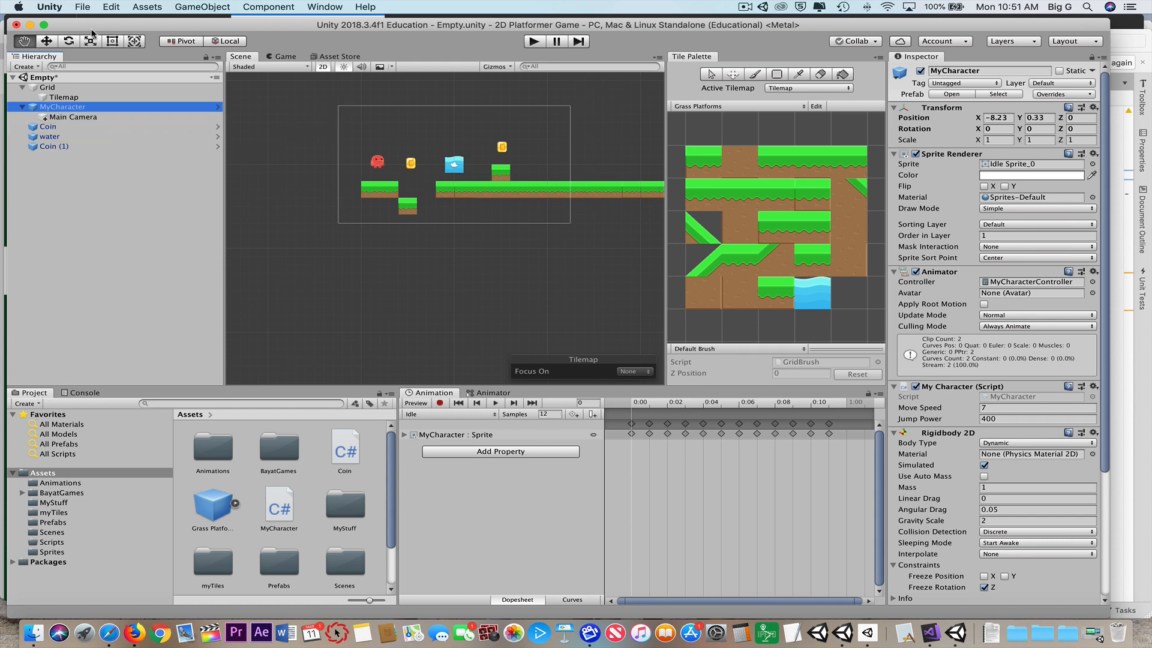
pyautogui.click(44, 42)
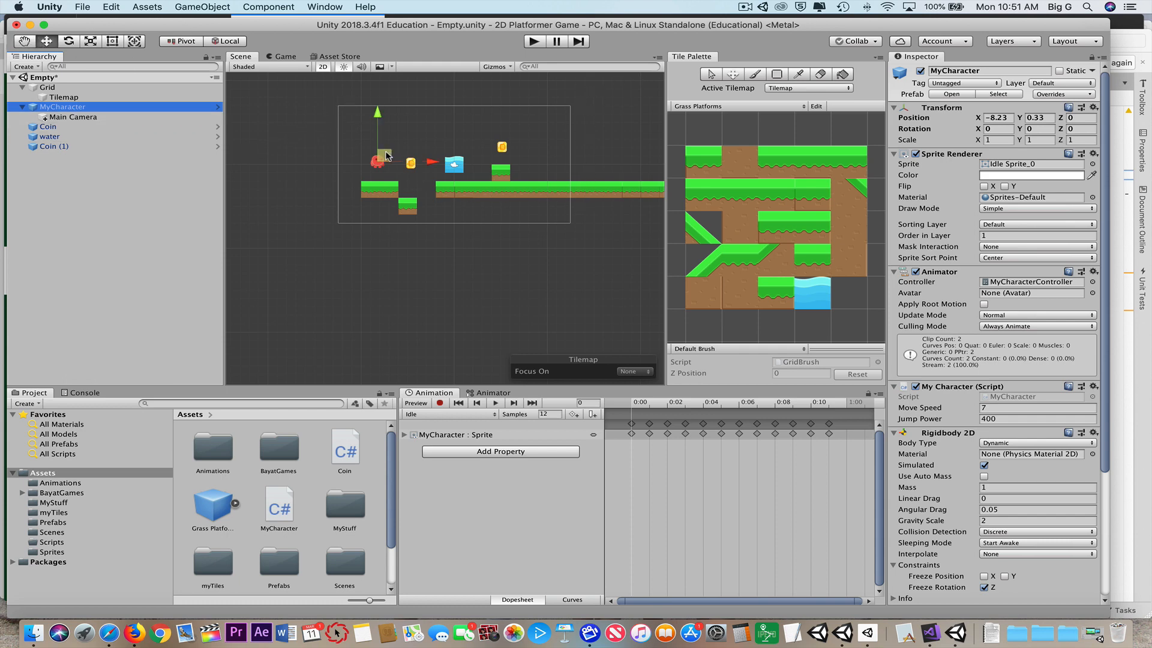
pyautogui.moveTo(385, 154)
pyautogui.mouseDown()
pyautogui.moveTo(408, 155)
pyautogui.moveTo(370, 158)
pyautogui.moveTo(418, 154)
pyautogui.moveTo(393, 144)
pyautogui.moveTo(382, 160)
pyautogui.moveTo(349, 148)
pyautogui.moveTo(400, 145)
pyautogui.moveTo(393, 154)
pyautogui.mouseUp()
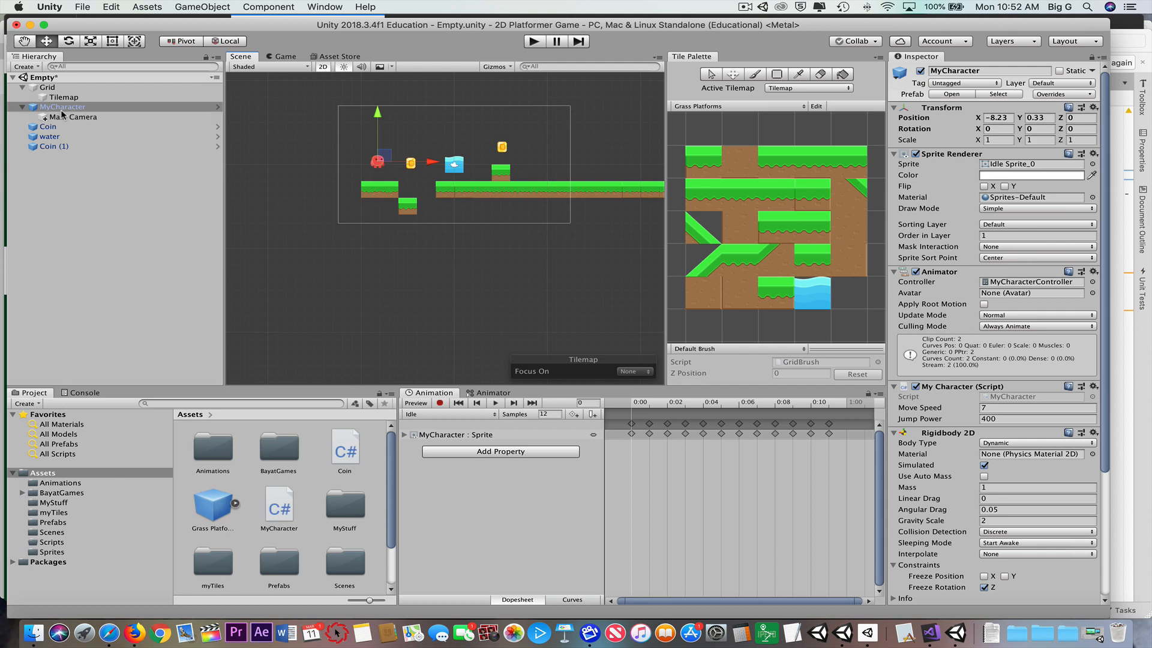
# Play-test the attached camera by moving MyCharacter back and forth on the first platform.
pyautogui.click(533, 42)
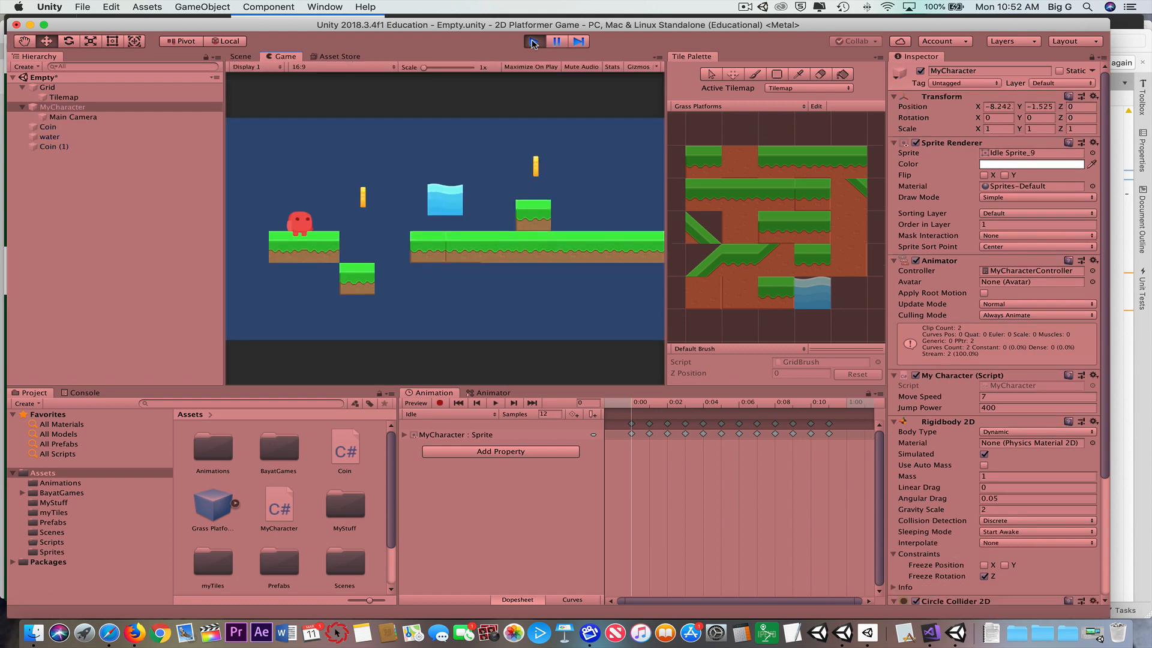
pyautogui.press('Left')
pyautogui.press('Right')
pyautogui.press('Left')
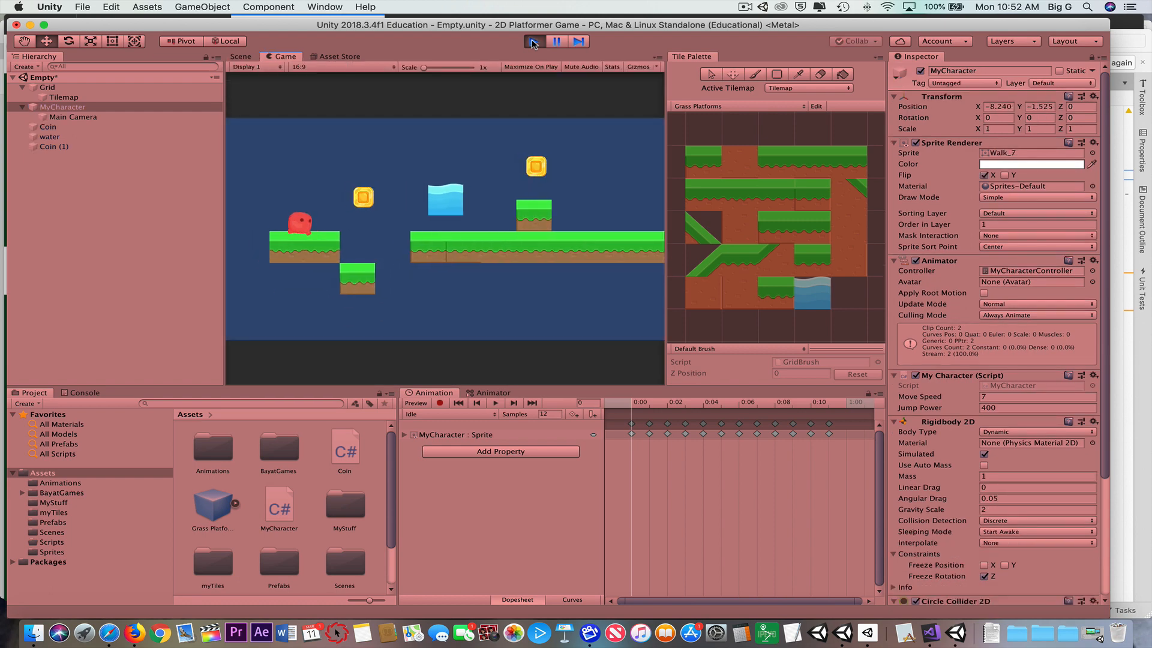
pyautogui.press('Right')
pyautogui.press('Left')
pyautogui.press('Right')
pyautogui.press('Left')
pyautogui.press('Right')
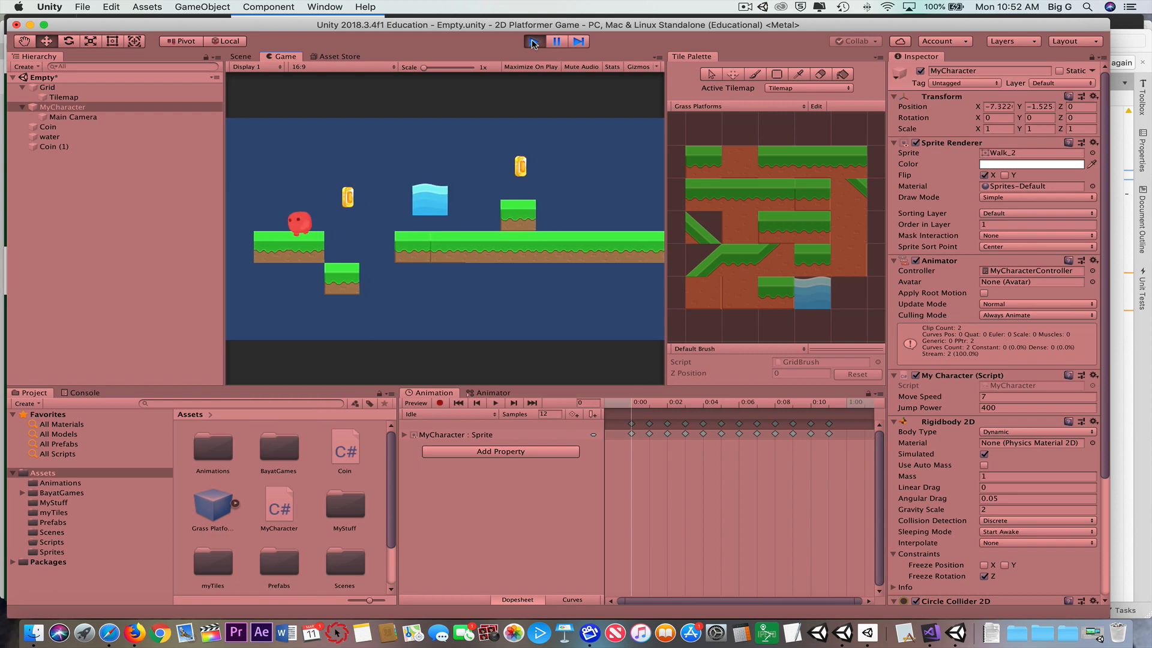
pyautogui.press('Left')
pyautogui.press('Right')
pyautogui.press('Left')
pyautogui.press('Right')
pyautogui.press('Left')
pyautogui.press('Right')
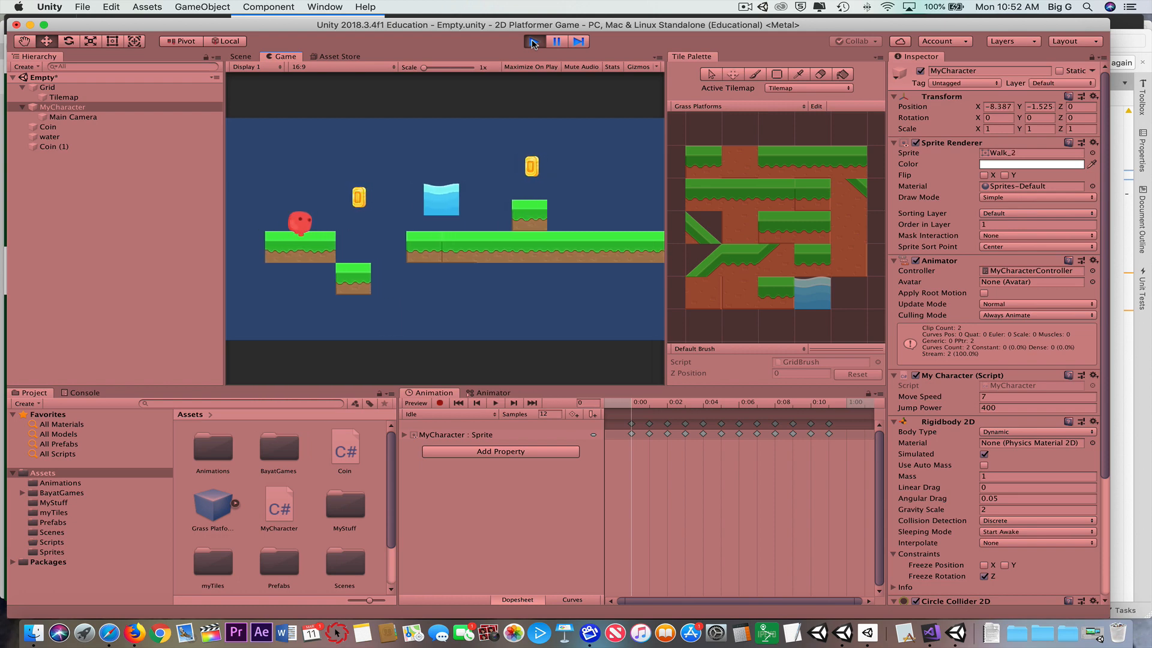
pyautogui.press('Left')
# Jump MyCharacter through the first coin, run along the long platform towards its far end and back to the water, and stop the game.
pyautogui.press('Right')
pyautogui.press('space')
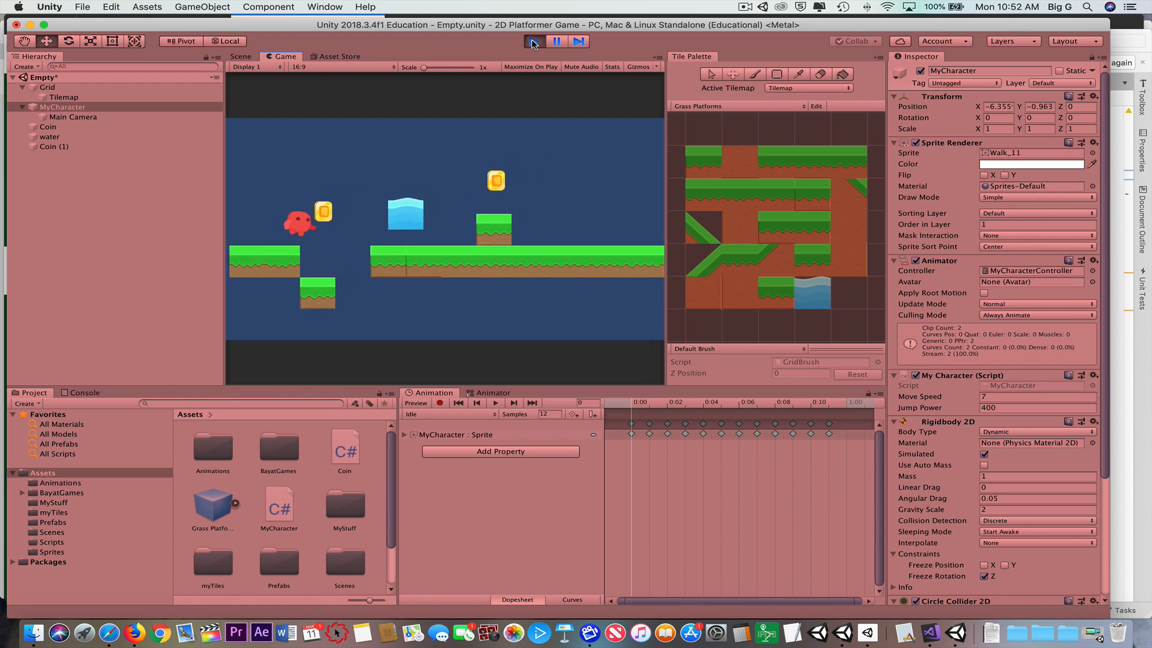
pyautogui.press('Right')
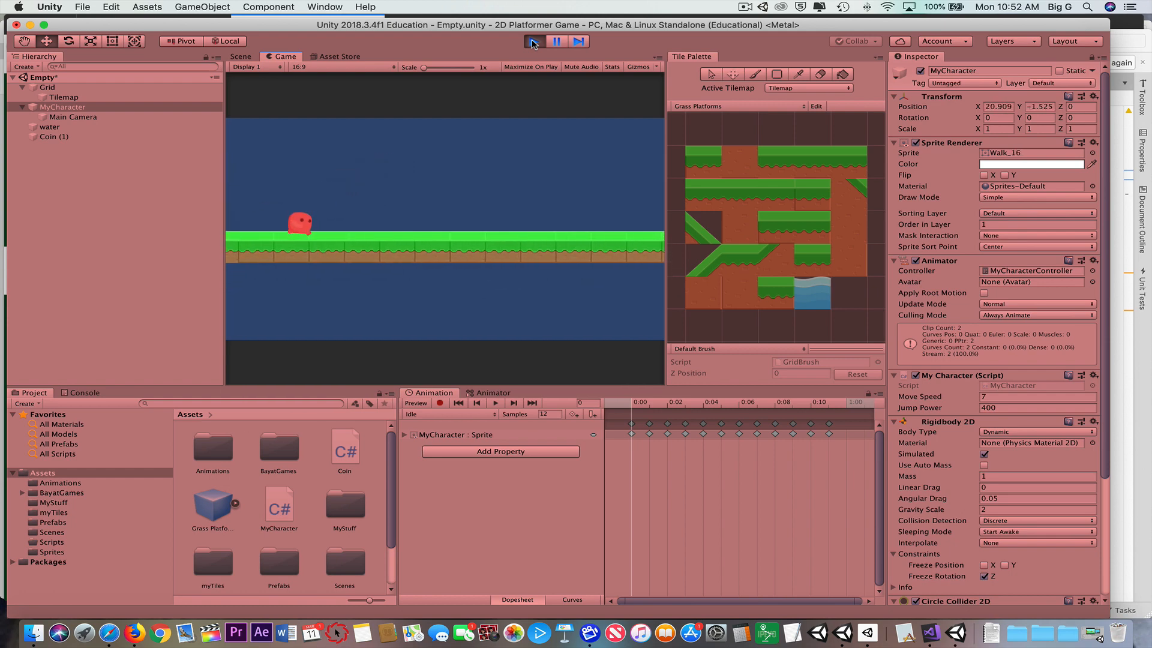
pyautogui.press('Left')
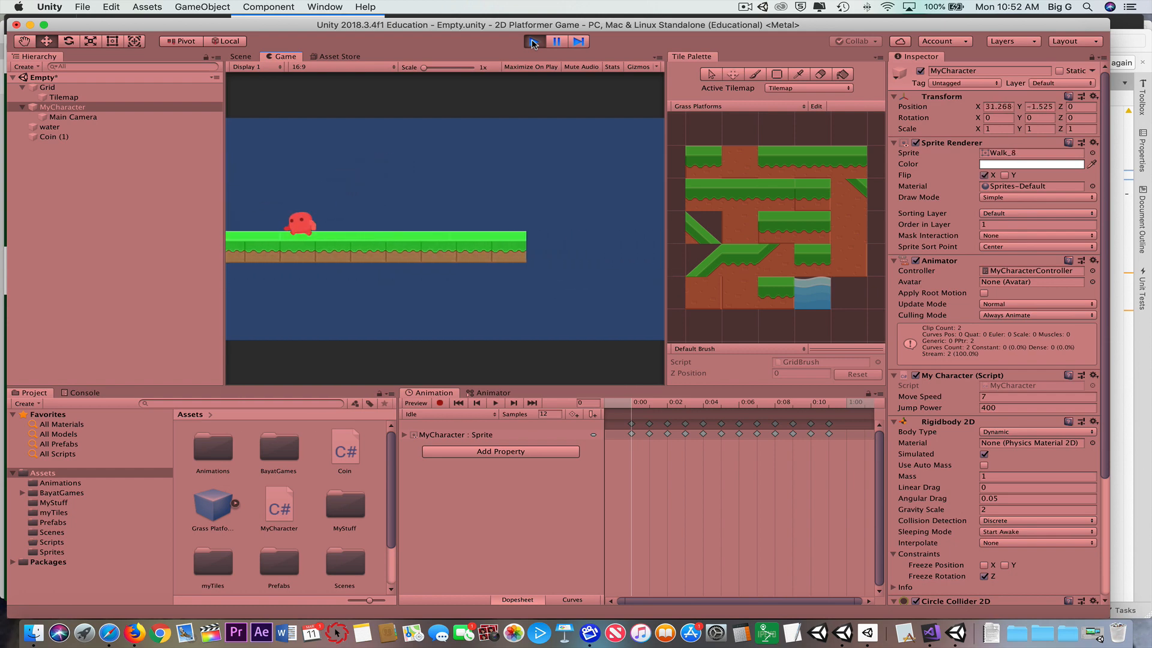
pyautogui.press('Left')
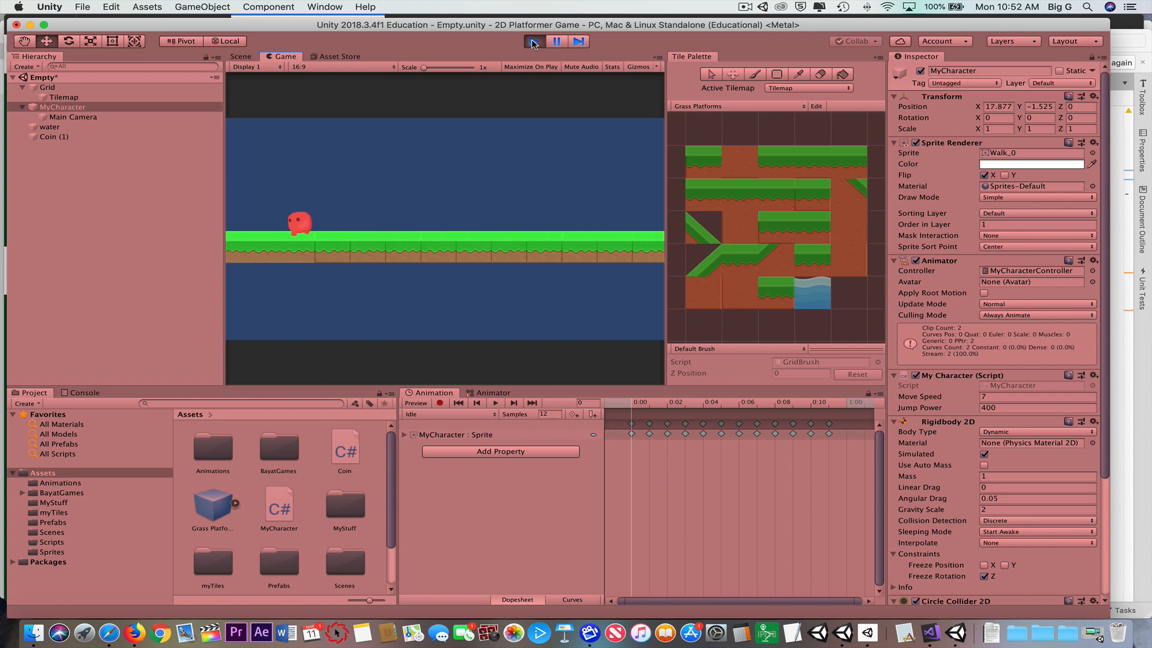
pyautogui.press('Left')
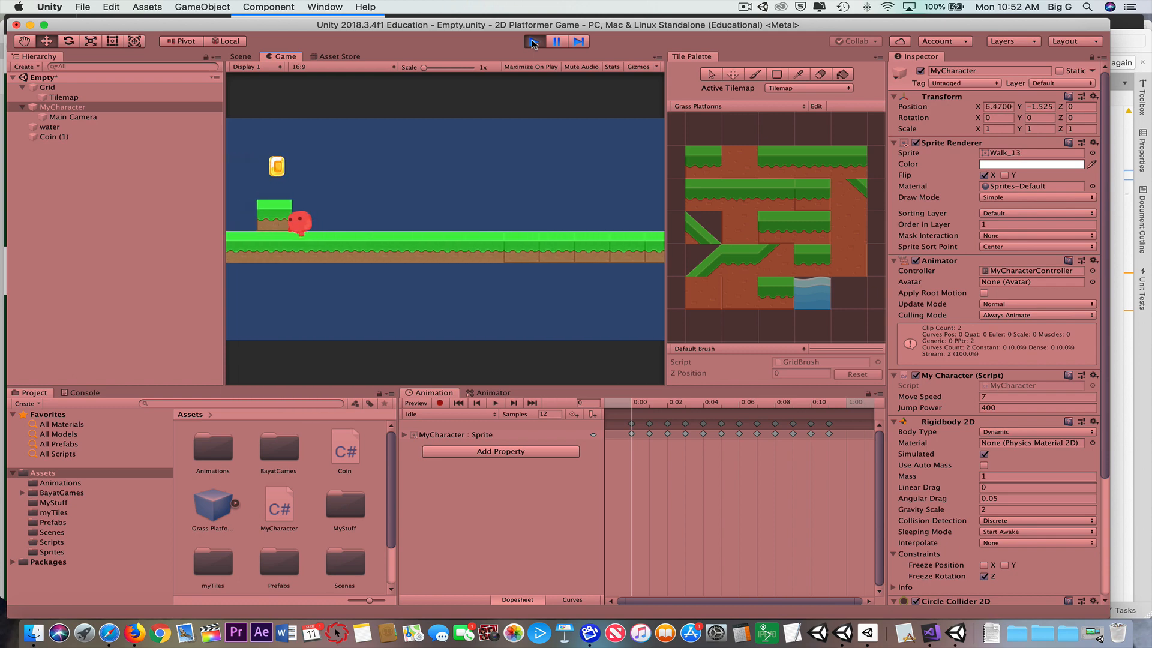
pyautogui.press('Left')
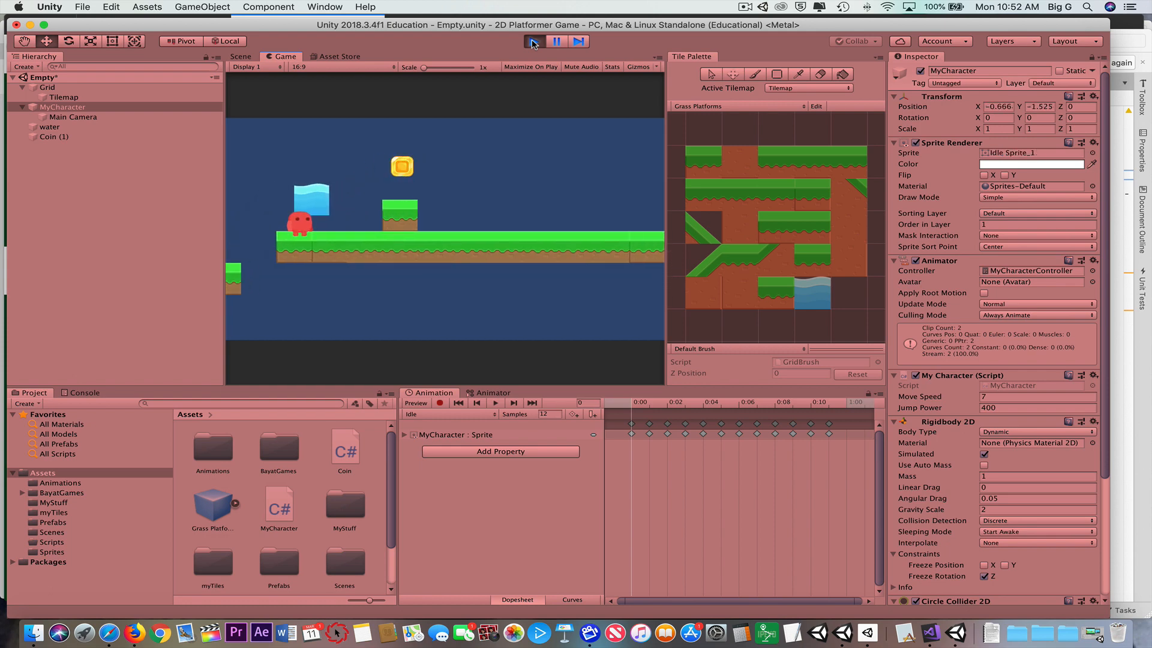
pyautogui.click(533, 42)
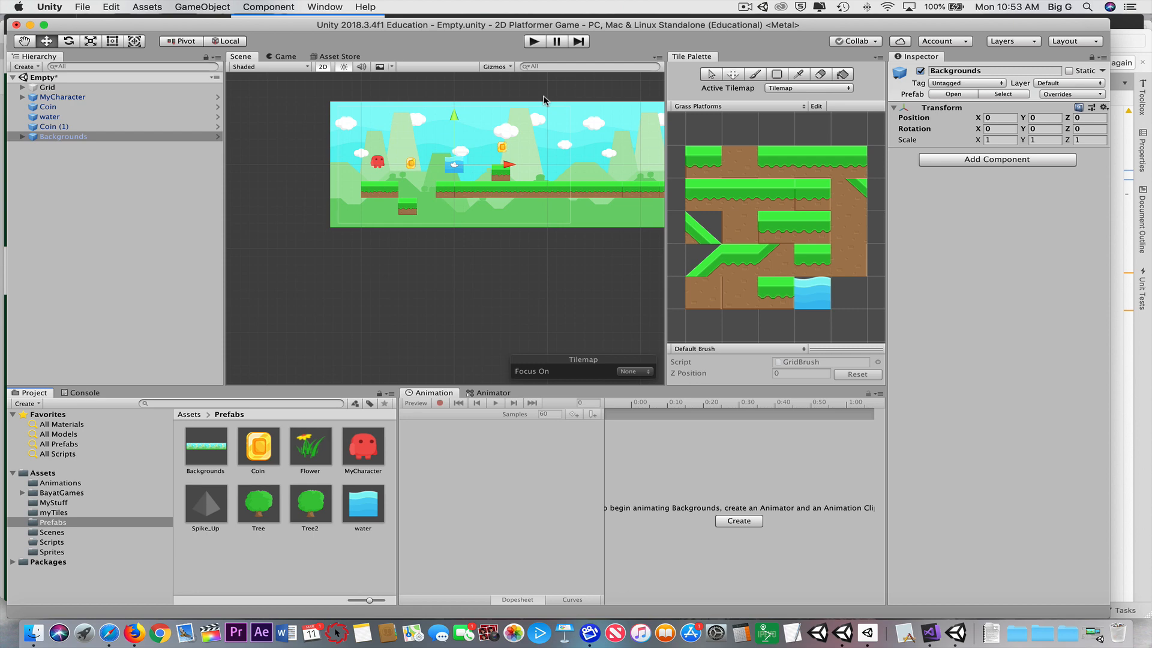
# Play-test the level with its background twice, once falling off the platforms and once jumping to collect both coins, stopping the game each time.
pyautogui.click(534, 41)
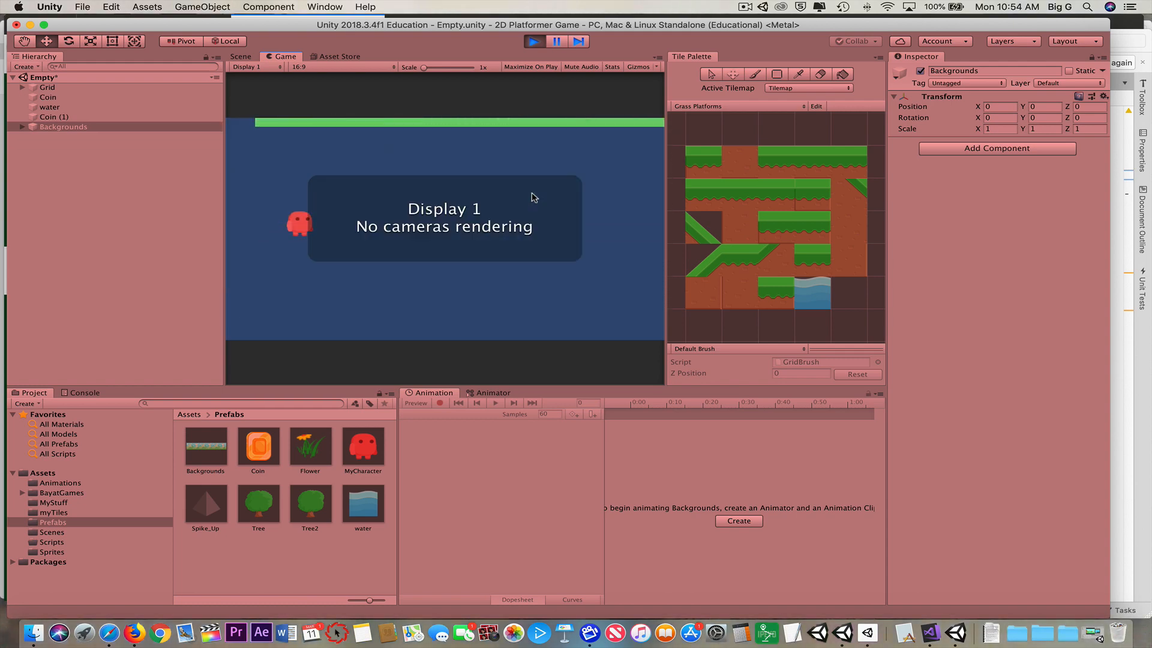
pyautogui.click(537, 43)
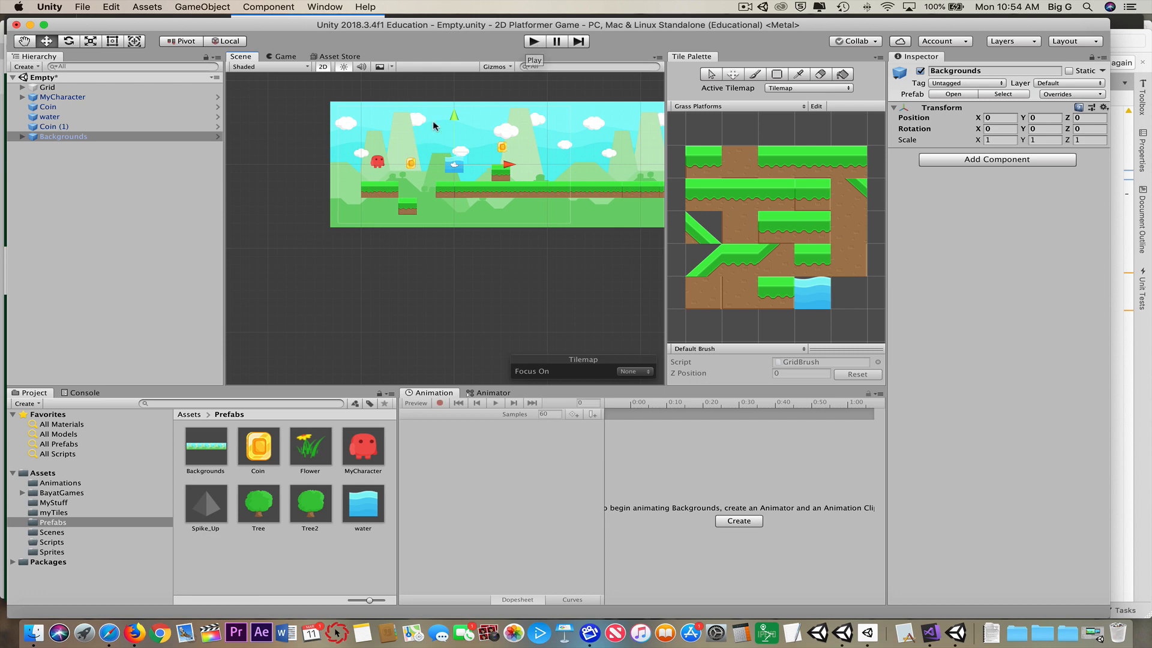
pyautogui.click(534, 42)
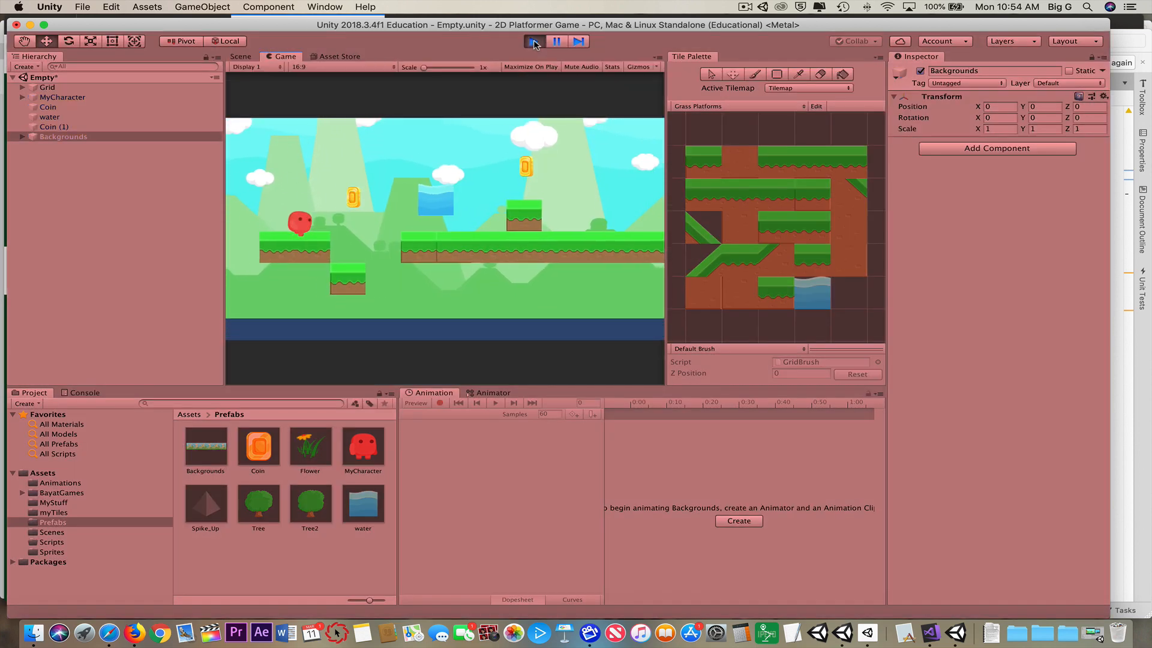
pyautogui.press('Right')
pyautogui.press('space')
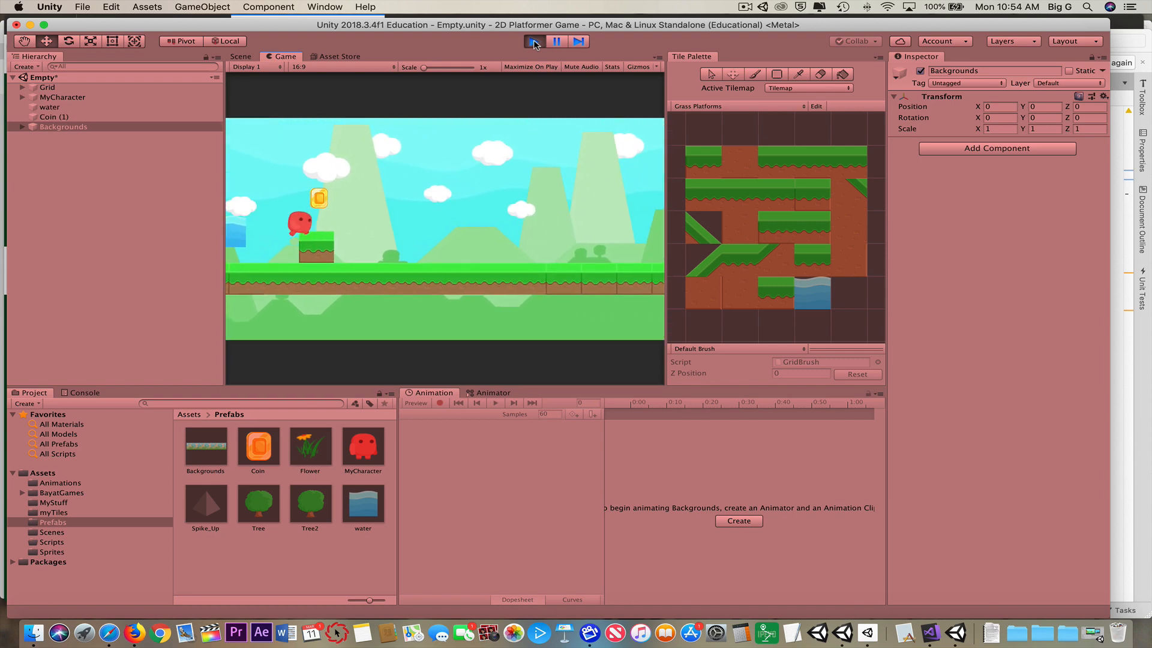
pyautogui.press('space')
pyautogui.press('space')
pyautogui.press('space')
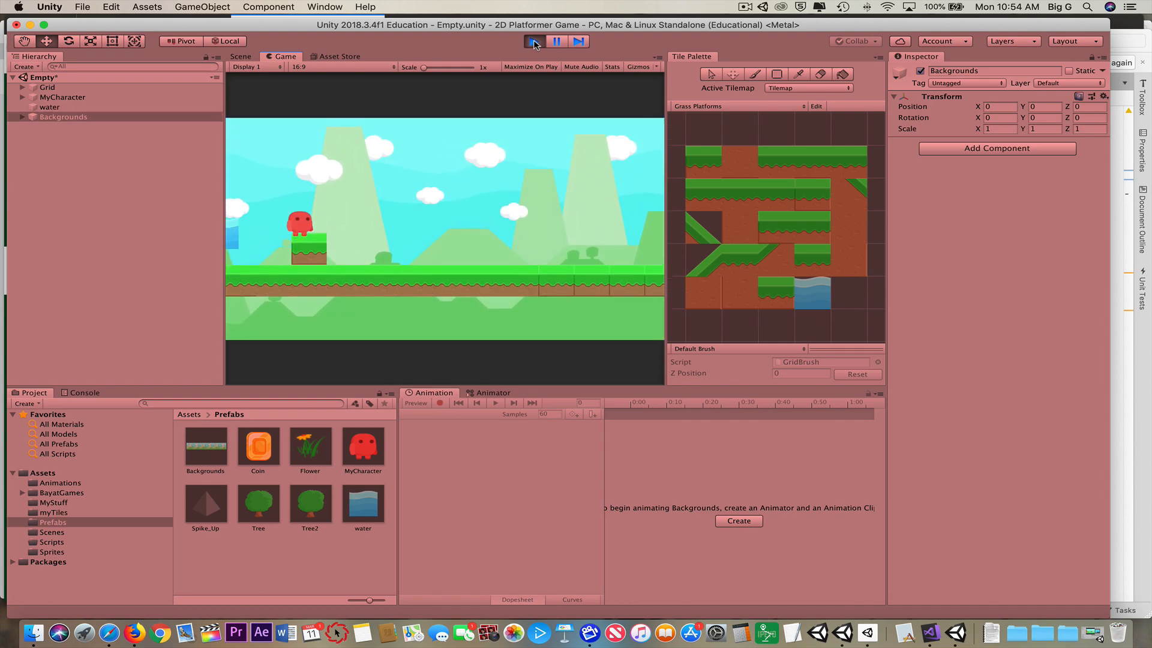
pyautogui.press('space')
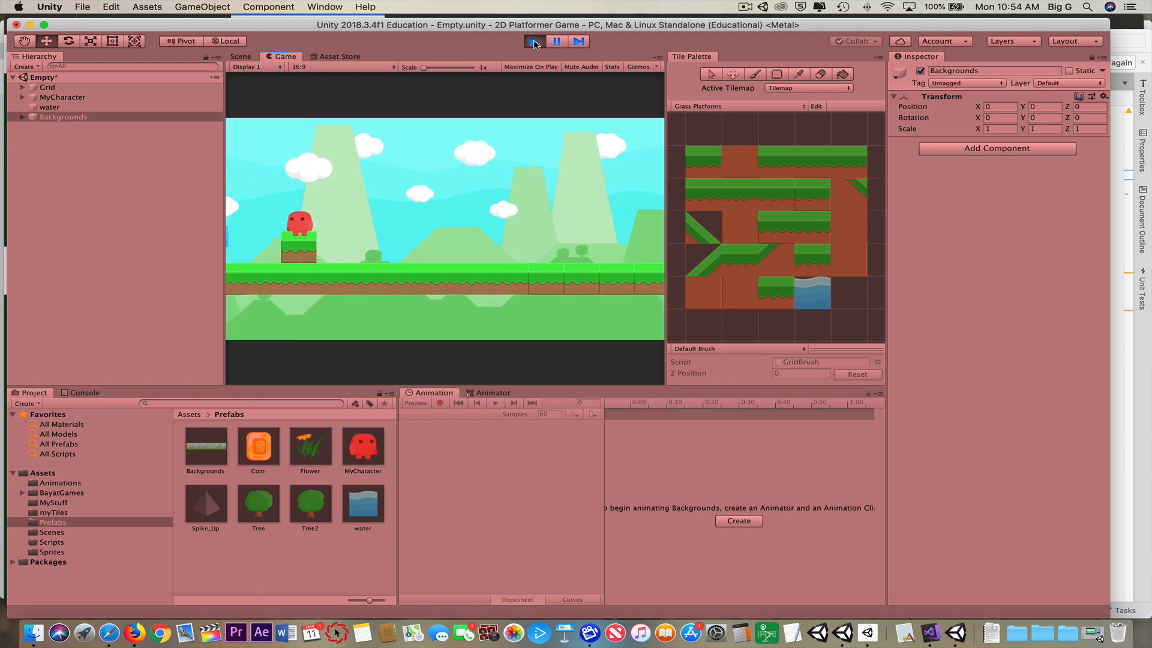
pyautogui.click(533, 42)
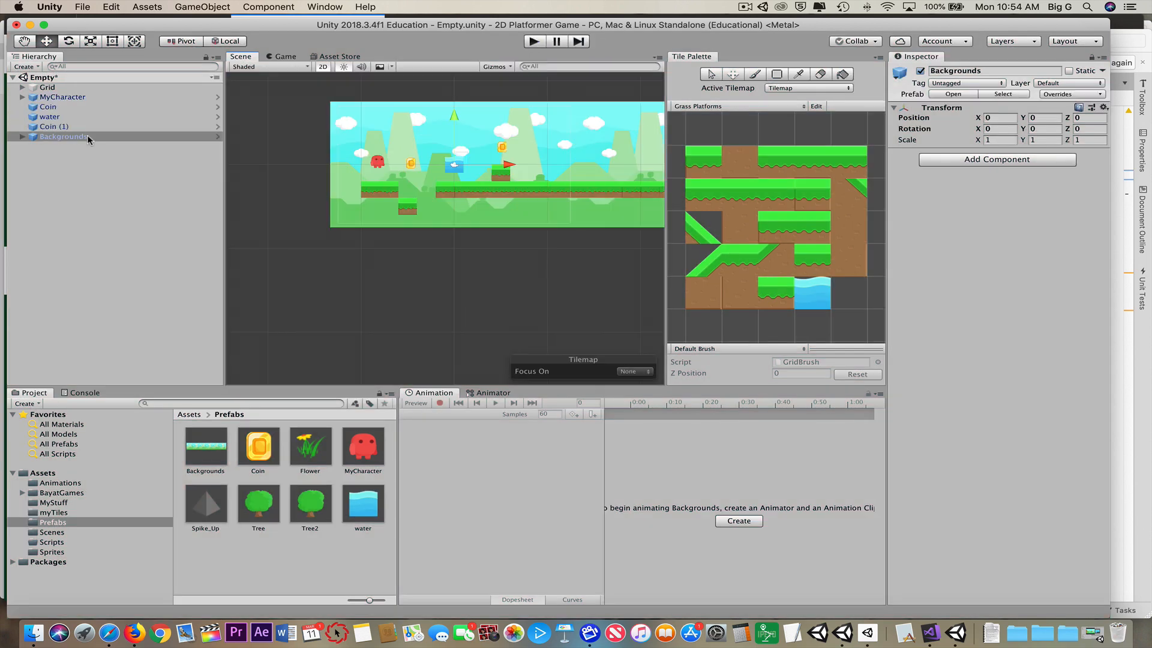
# Detach Main Camera from MyCharacter by moving it to the root of the scene hierarchy above Grid.
pyautogui.click(22, 98)
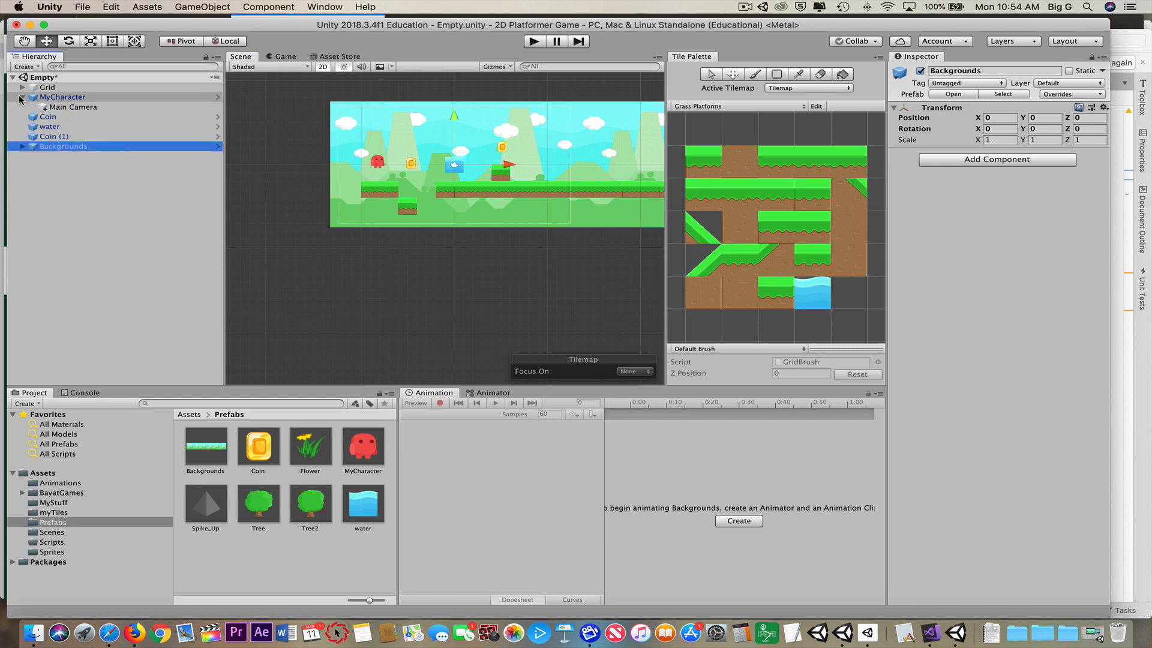
pyautogui.moveTo(71, 108)
pyautogui.mouseDown()
pyautogui.moveTo(87, 84)
pyautogui.moveTo(66, 87)
pyautogui.mouseUp()
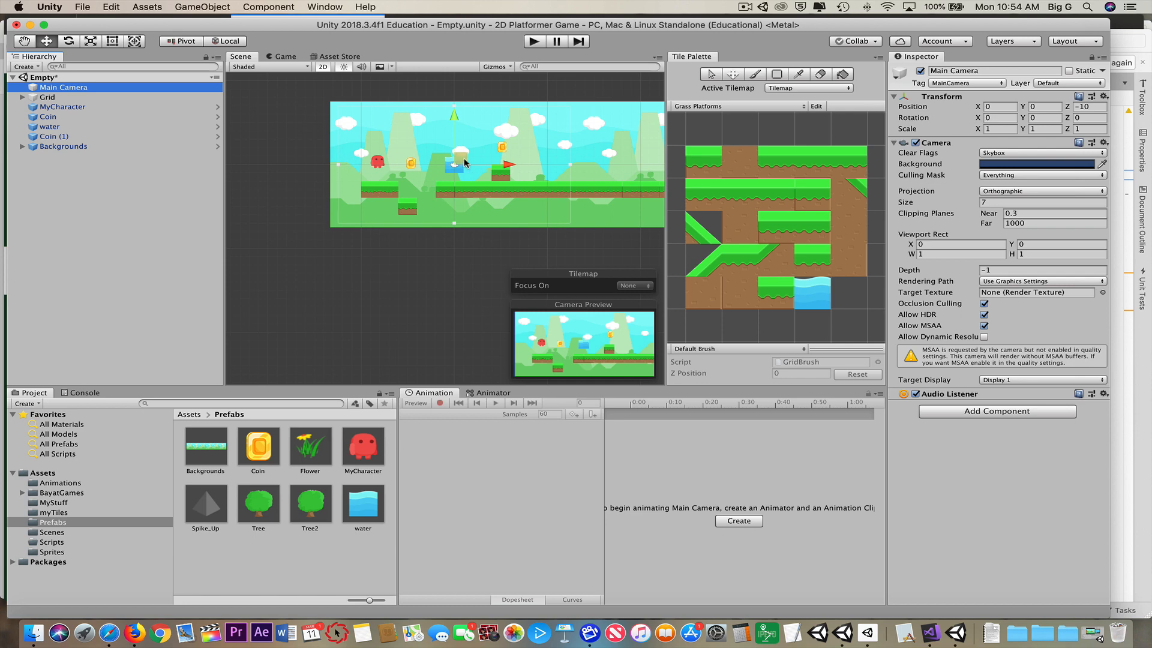
pyautogui.click(51, 90)
pyautogui.click(33, 86)
# Create a new script named CameraScript and attach it to Main Camera.
pyautogui.click(975, 412)
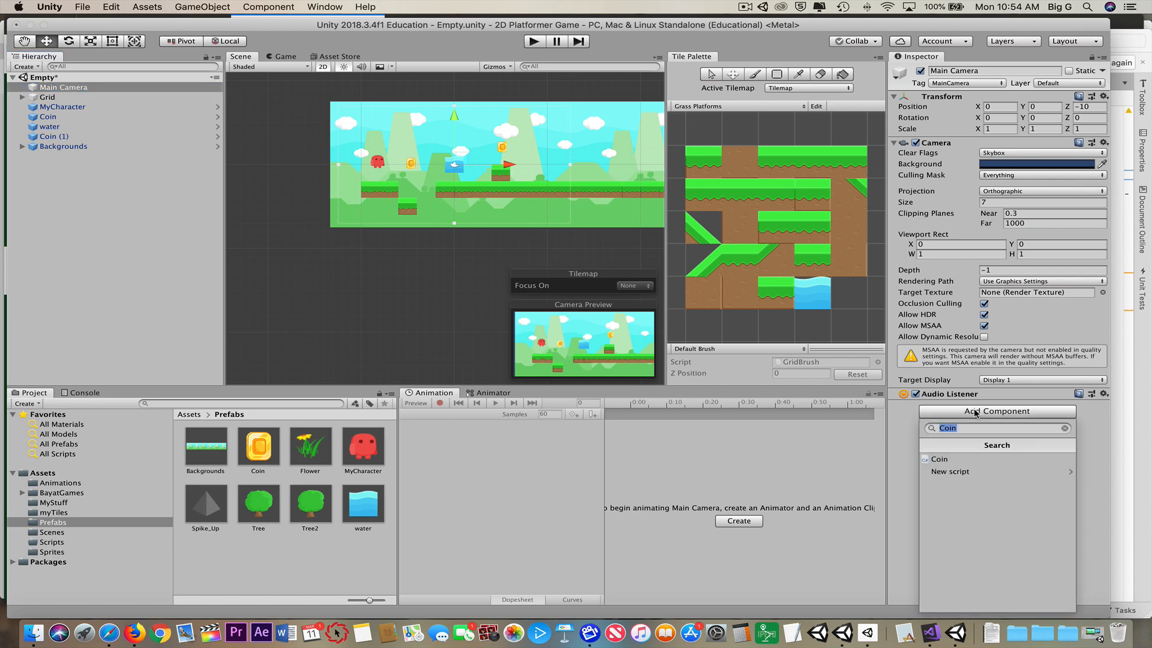
pyautogui.write('Camer')
pyautogui.write('aSxc')
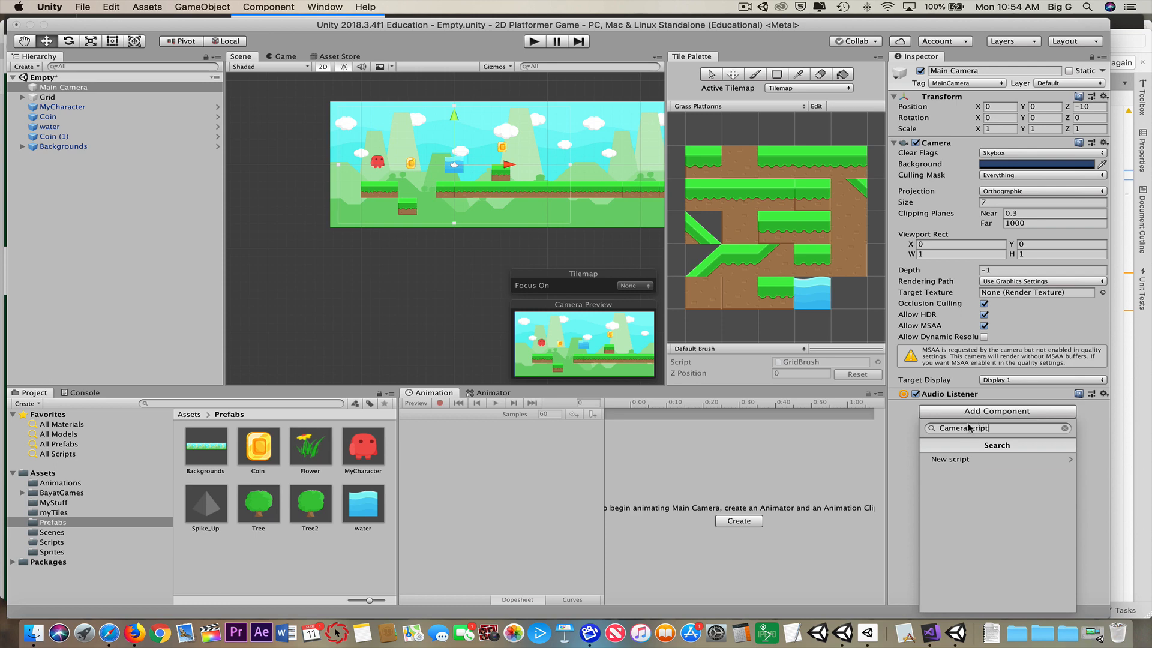
pyautogui.click(966, 460)
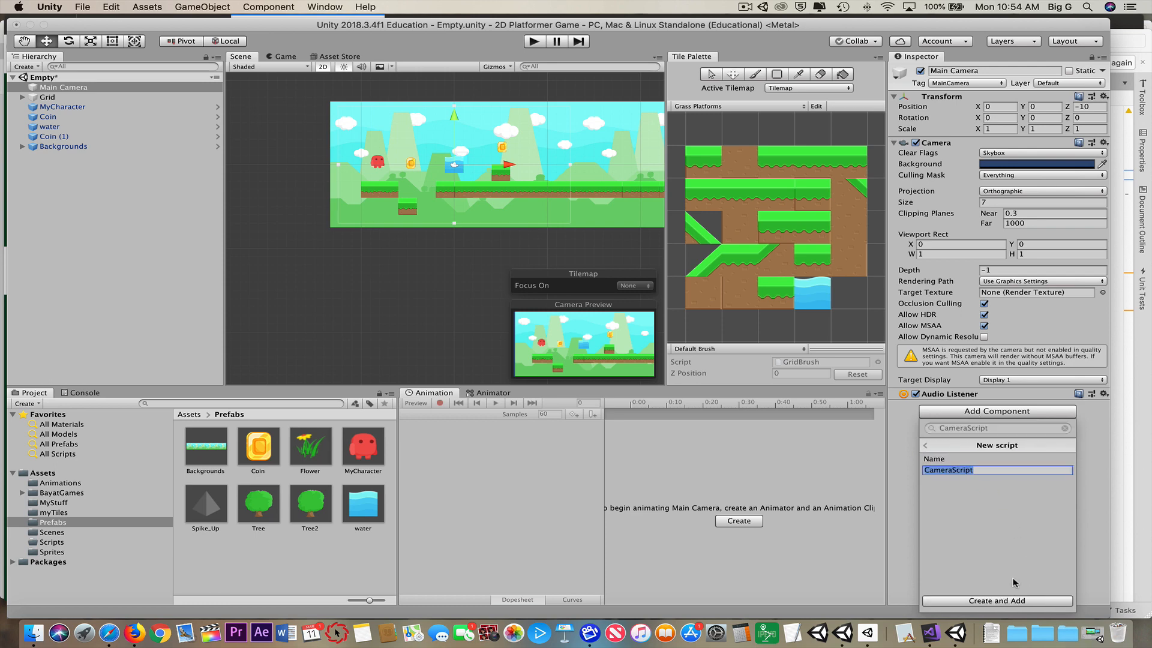
pyautogui.click(989, 602)
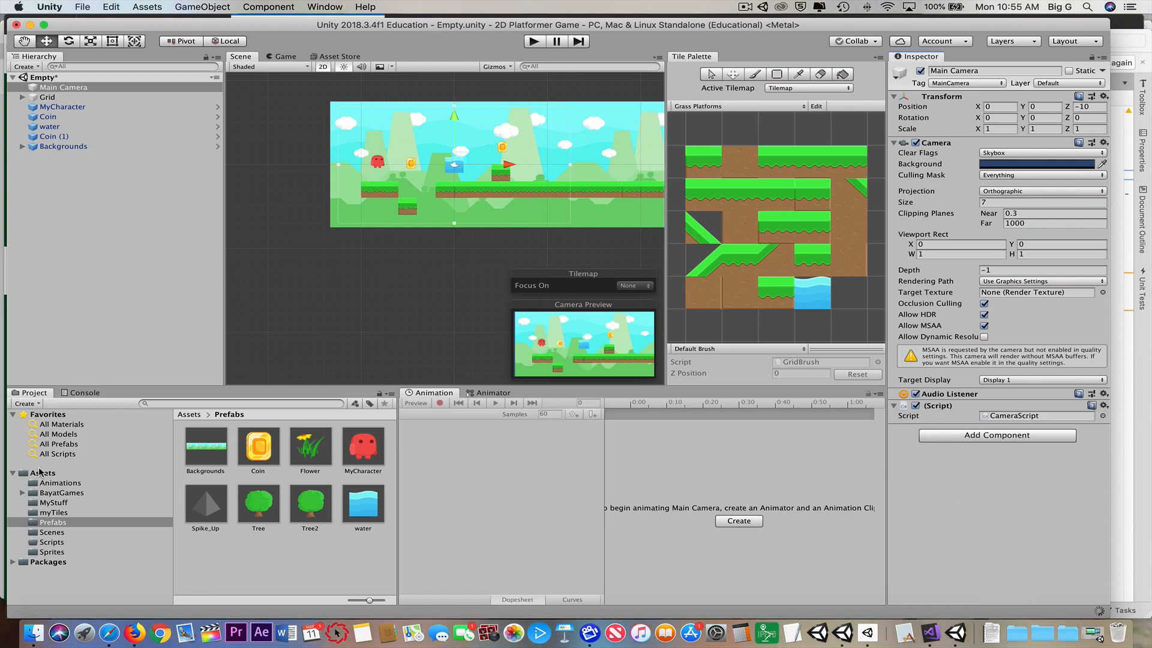
# Move the MyCharacter, Coin and CameraScript scripts from the Assets root into the Scripts folder.
pyautogui.click(42, 473)
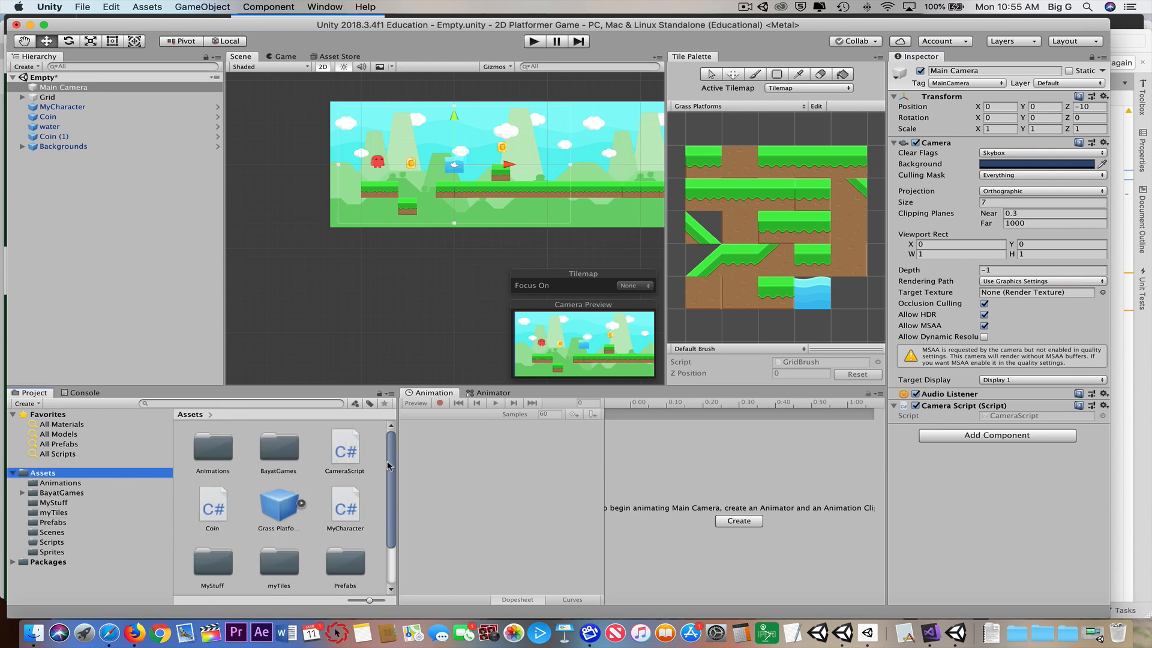
pyautogui.moveTo(390, 463); pyautogui.dragTo(386, 505)
pyautogui.moveTo(347, 459); pyautogui.dragTo(268, 566)
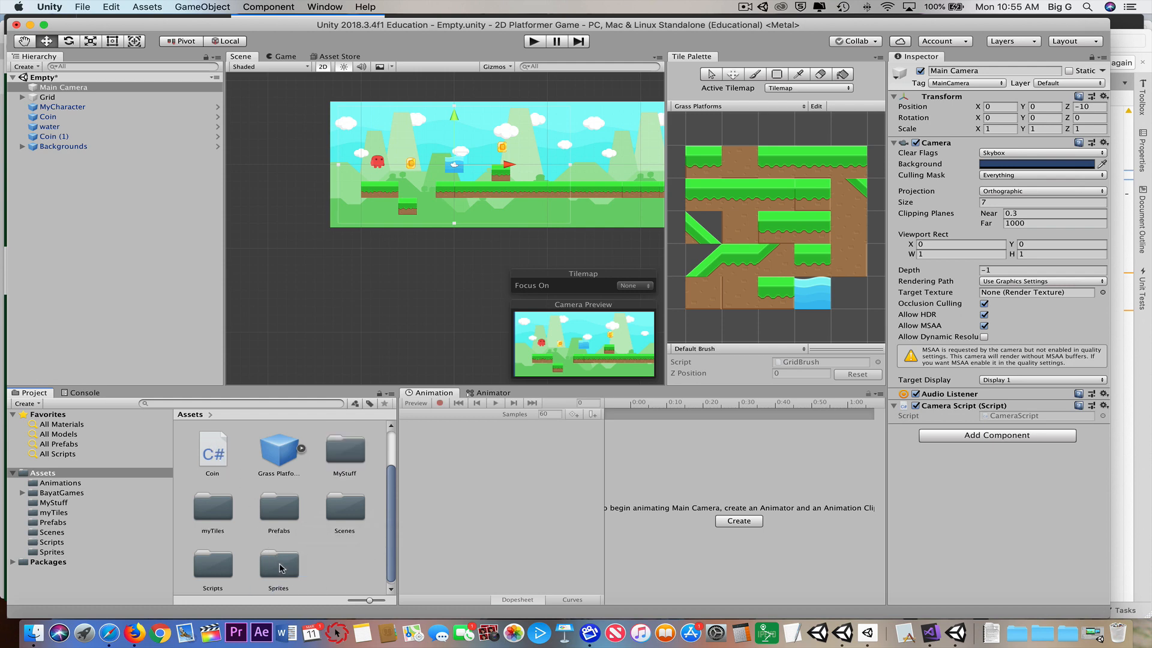
pyautogui.moveTo(213, 454); pyautogui.dragTo(210, 566)
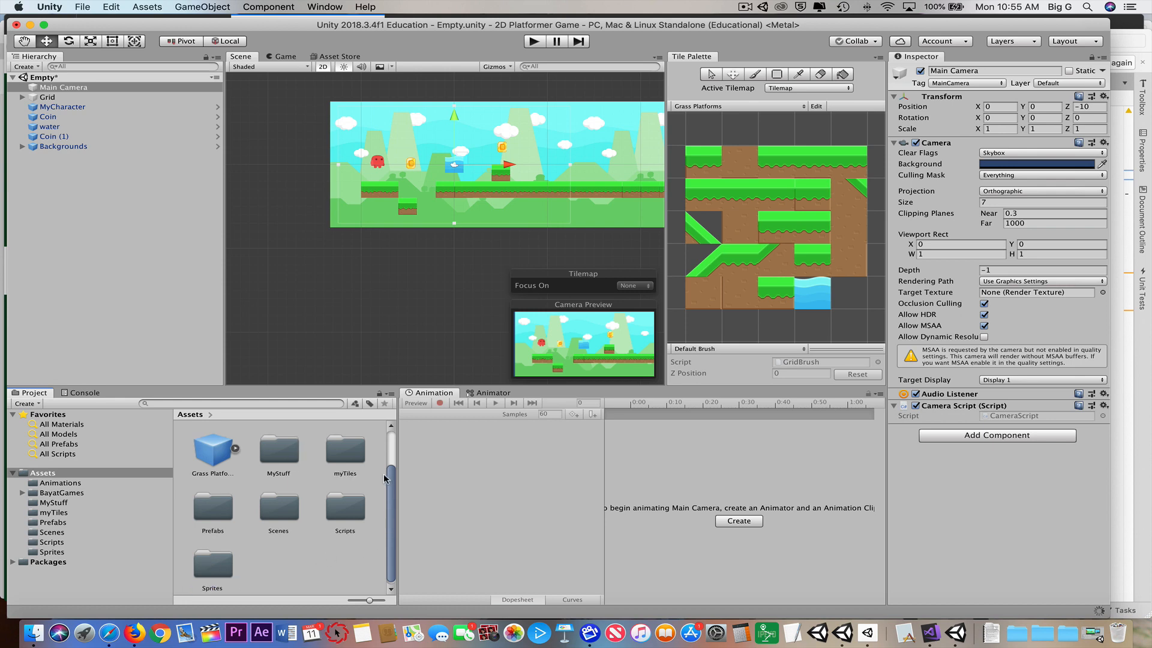
pyautogui.moveTo(391, 482); pyautogui.dragTo(353, 566)
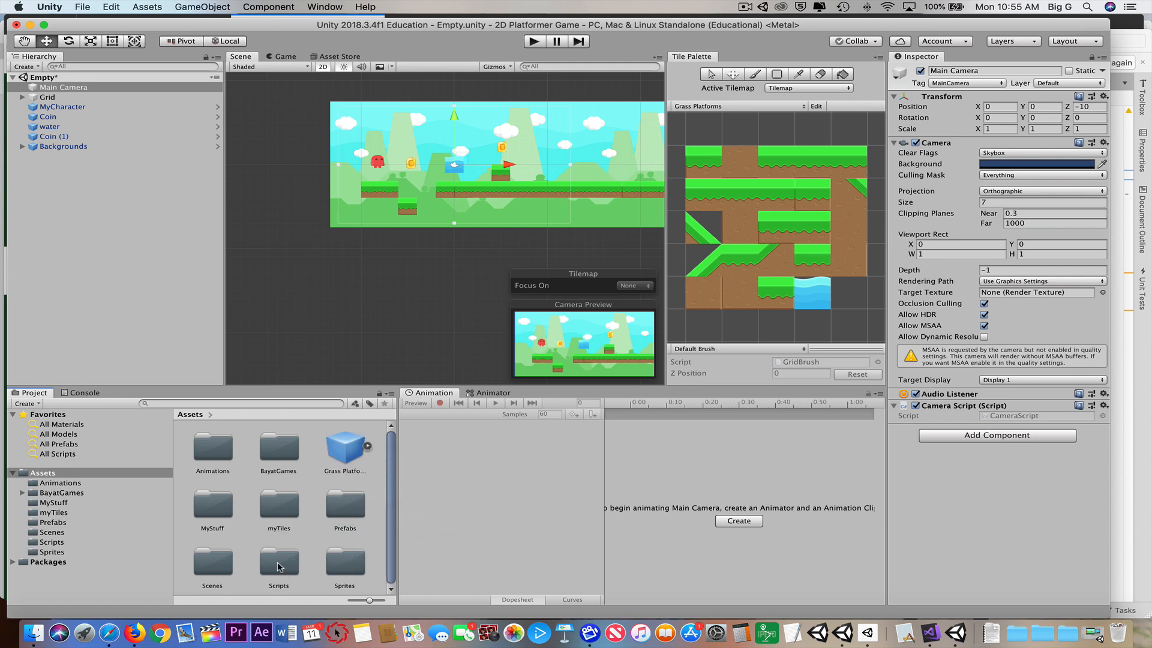
# Open CameraScript from the Scripts folder and examine its serialized character field and private Vector3 offset declaration.
pyautogui.doubleClick(280, 565)
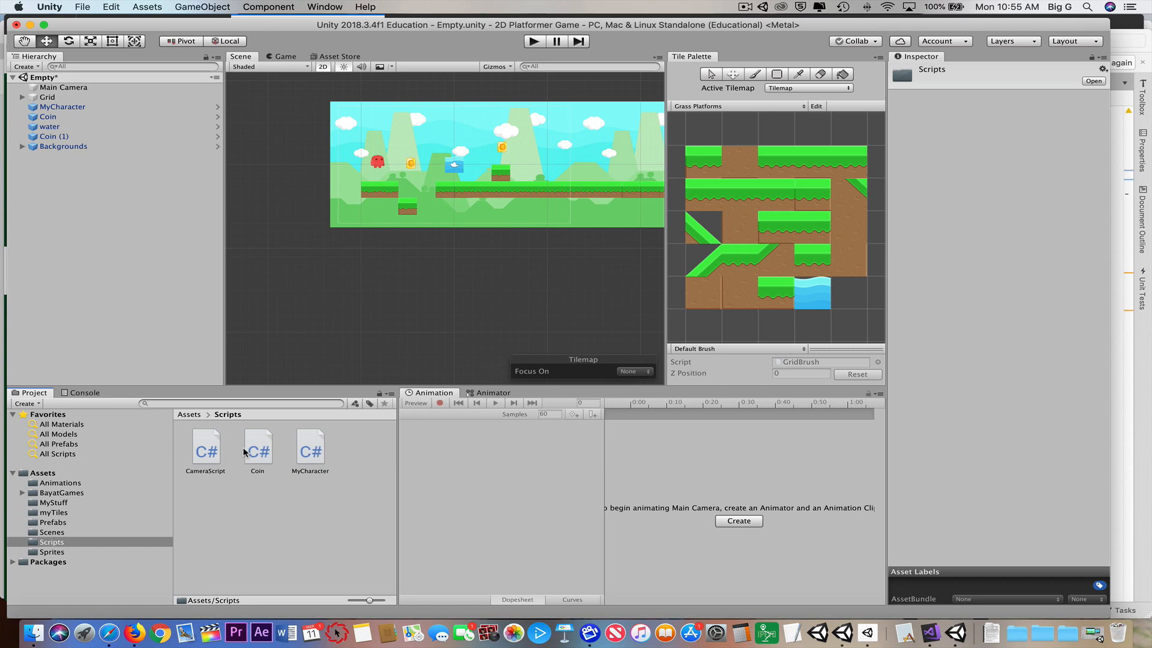
pyautogui.doubleClick(207, 452)
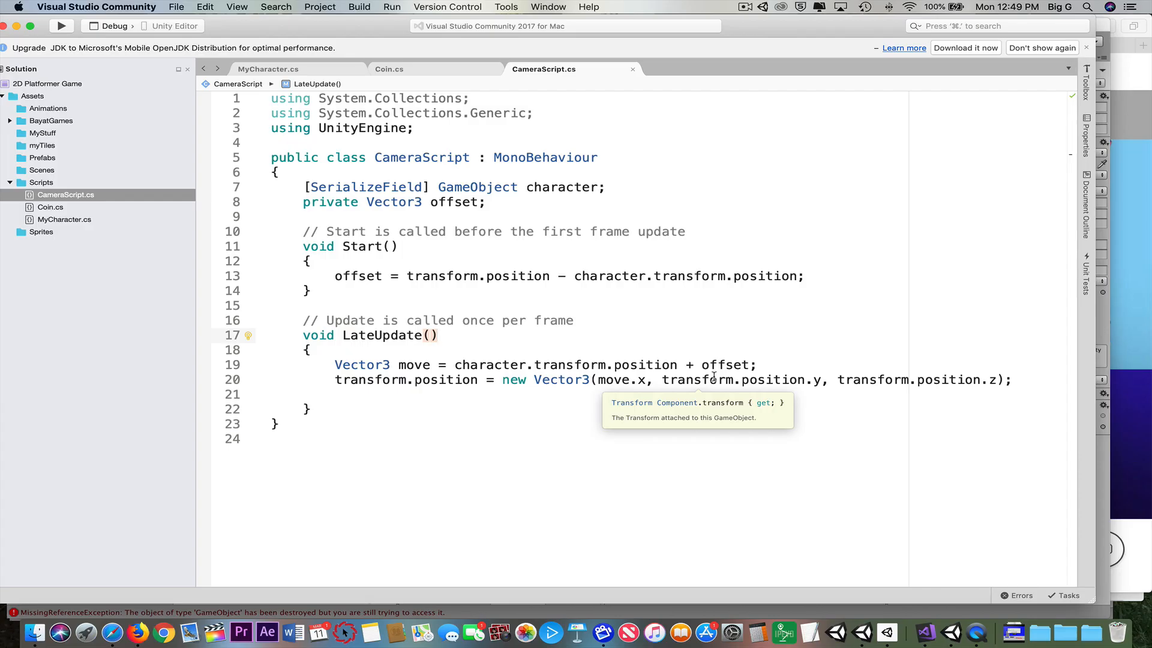
pyautogui.click(629, 448)
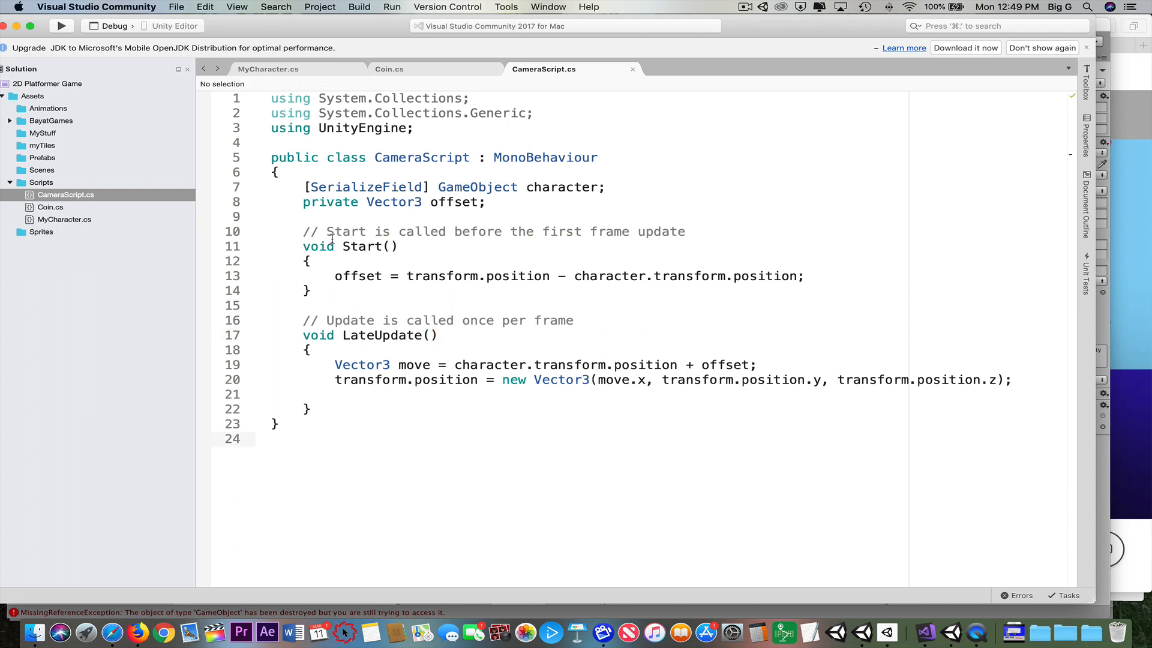
pyautogui.moveTo(301, 184); pyautogui.dragTo(634, 186)
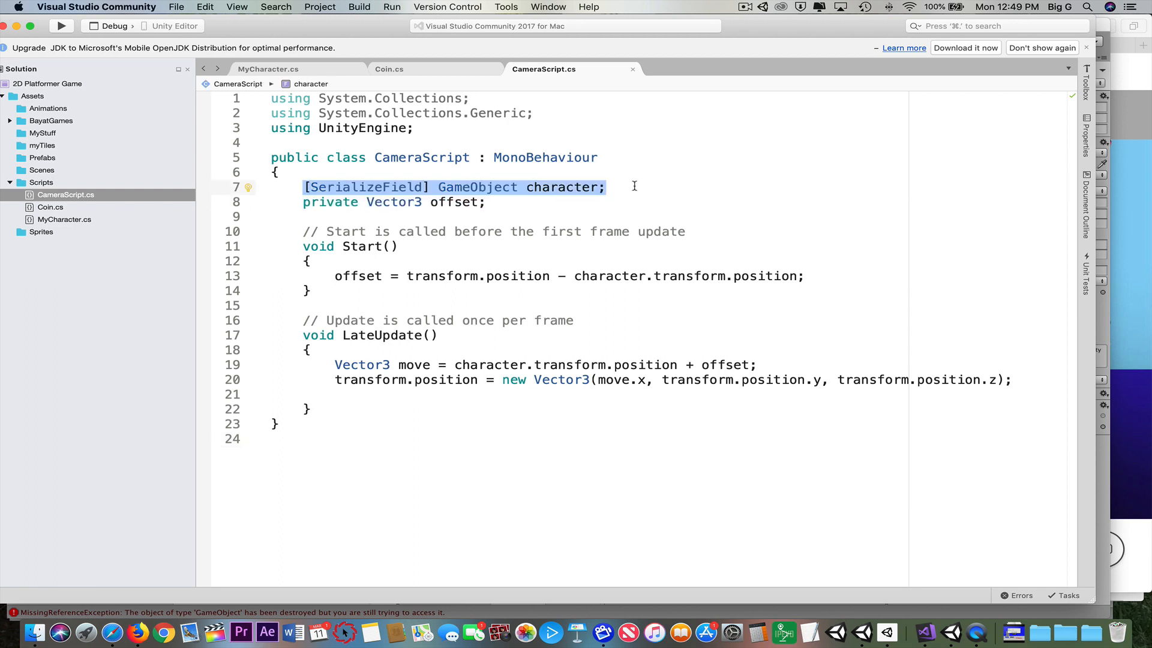
pyautogui.click(634, 186)
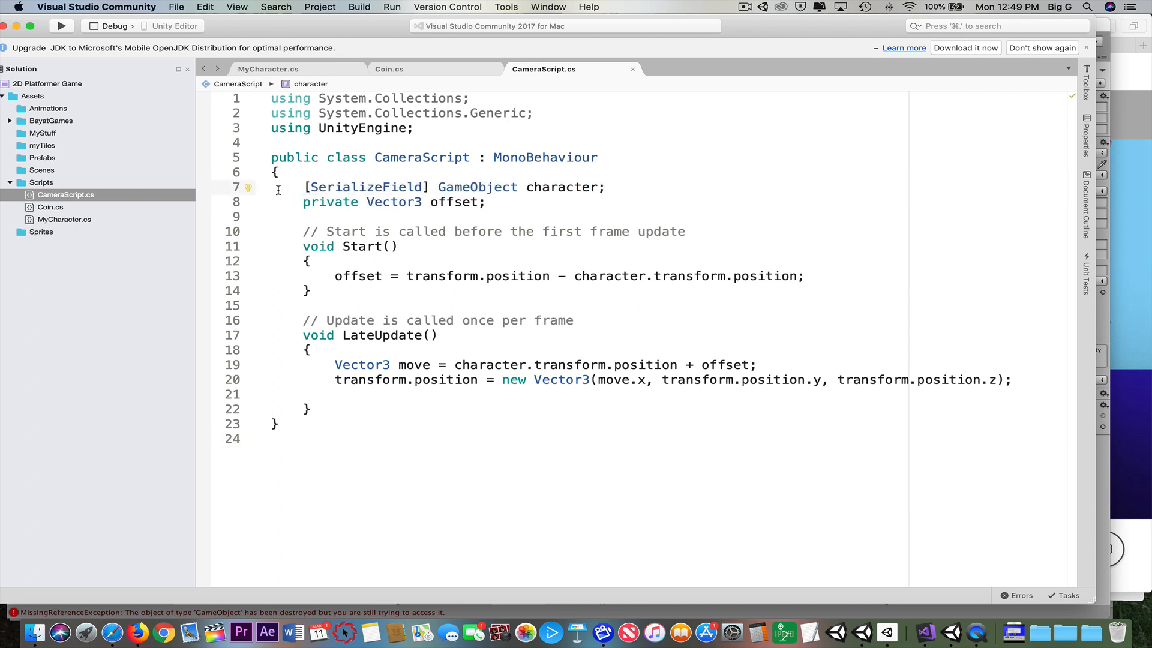
pyautogui.moveTo(302, 201); pyautogui.dragTo(426, 200)
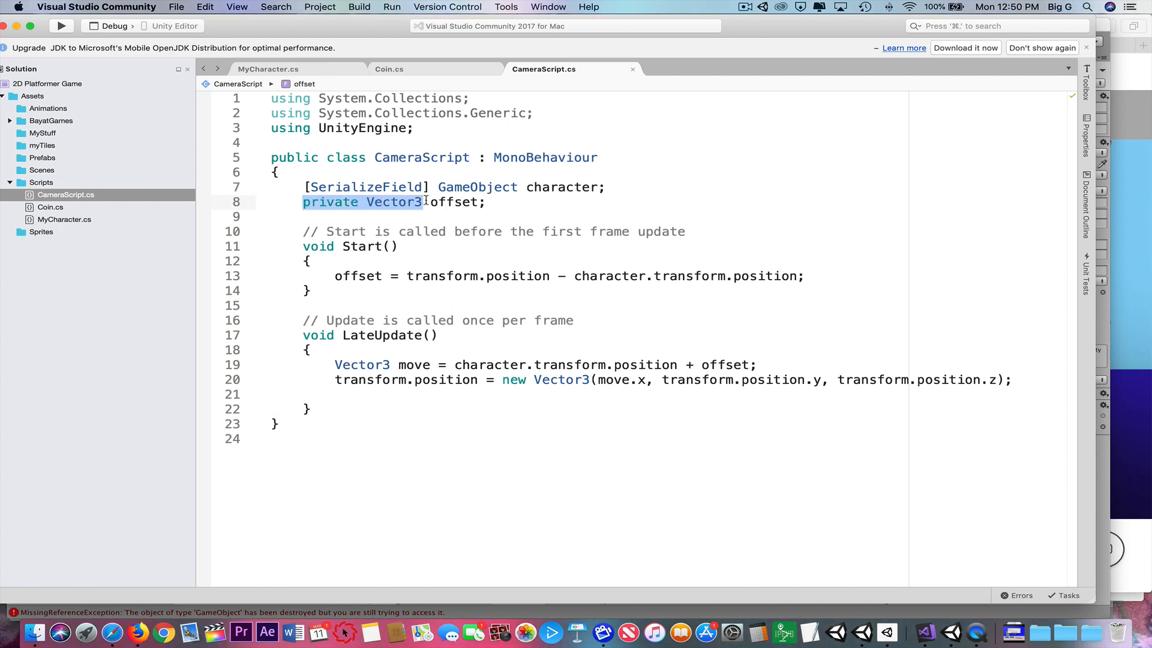
pyautogui.click(425, 200)
pyautogui.doubleClick(424, 200)
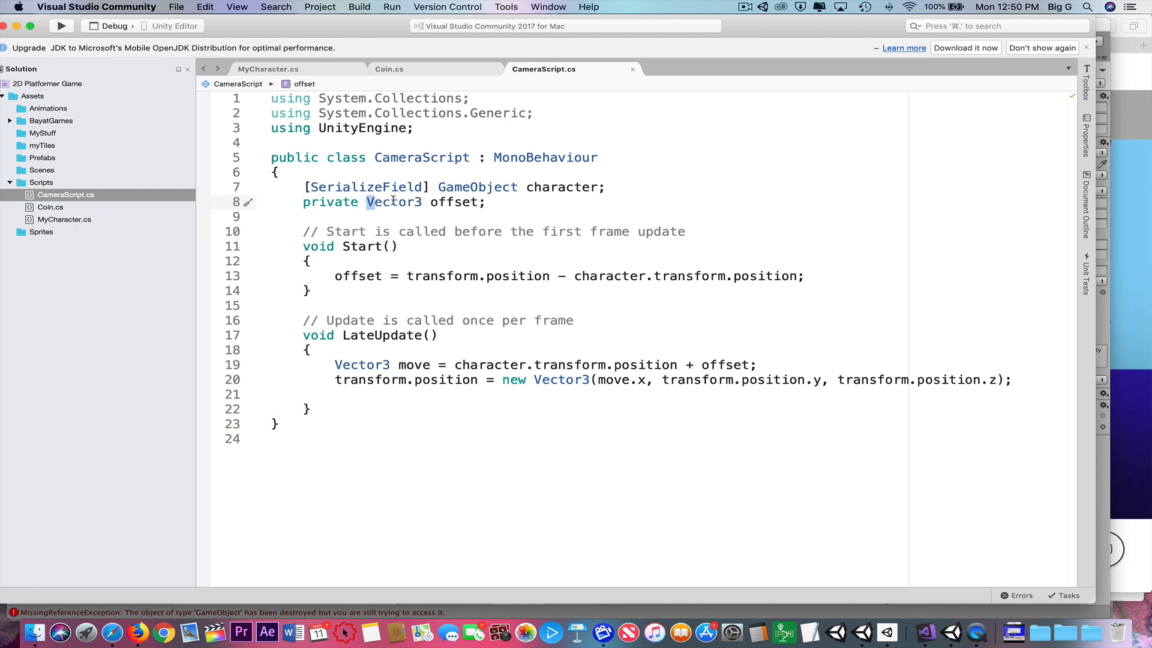
pyautogui.click(498, 204)
pyautogui.moveTo(432, 201); pyautogui.dragTo(487, 203)
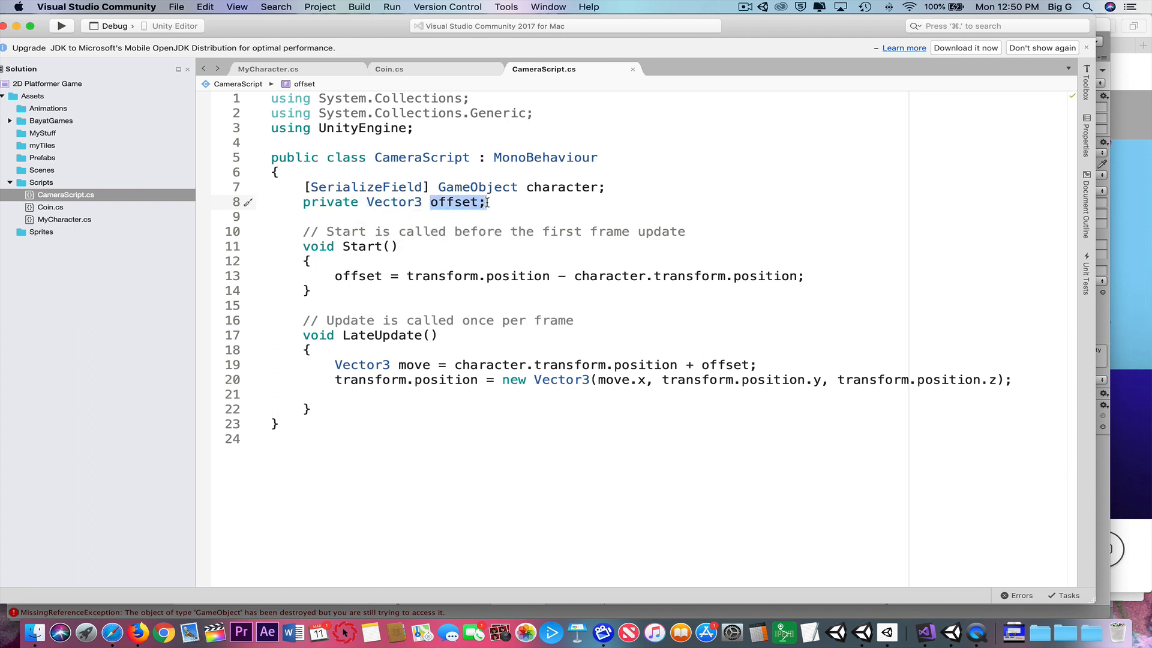
pyautogui.click(529, 206)
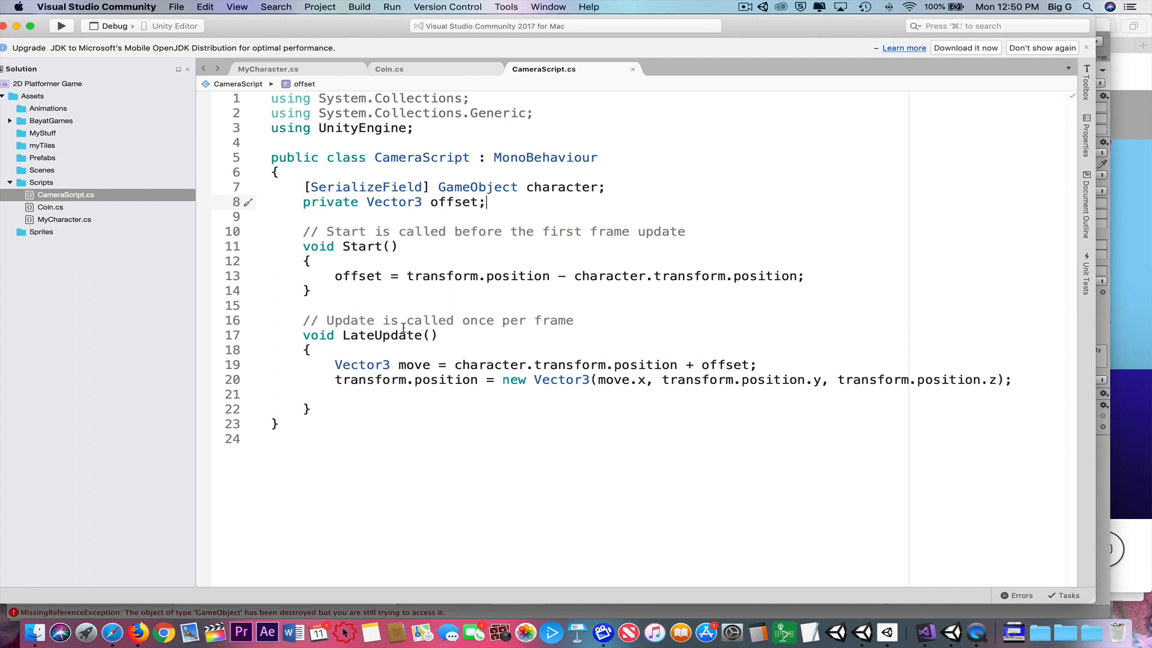
# Examine the LateUpdate method's name and the line that calculates the move vector from the character's position plus the offset.
pyautogui.moveTo(342, 334); pyautogui.dragTo(377, 336)
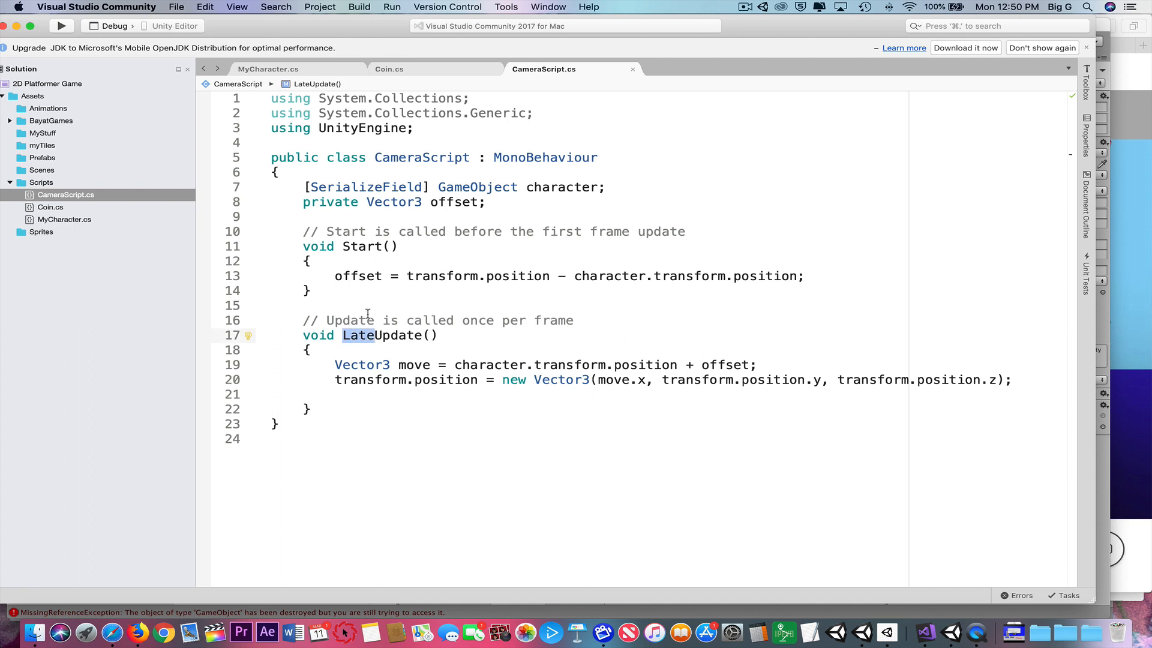
pyautogui.click(343, 335)
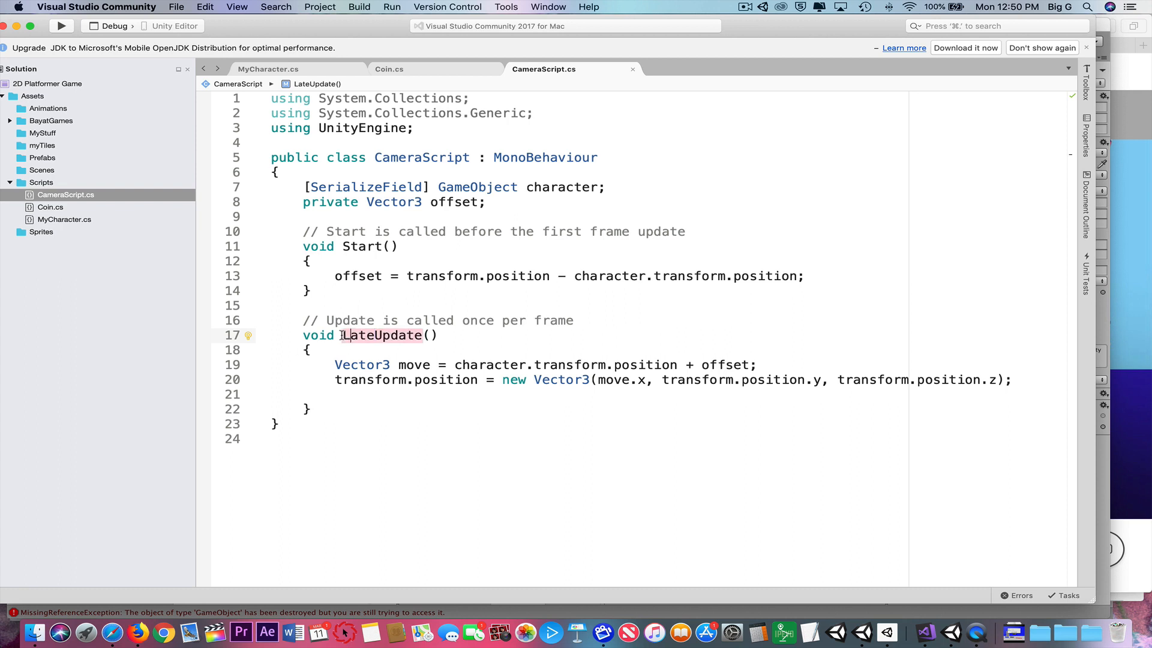
pyautogui.hotkey('shift', 'Left')
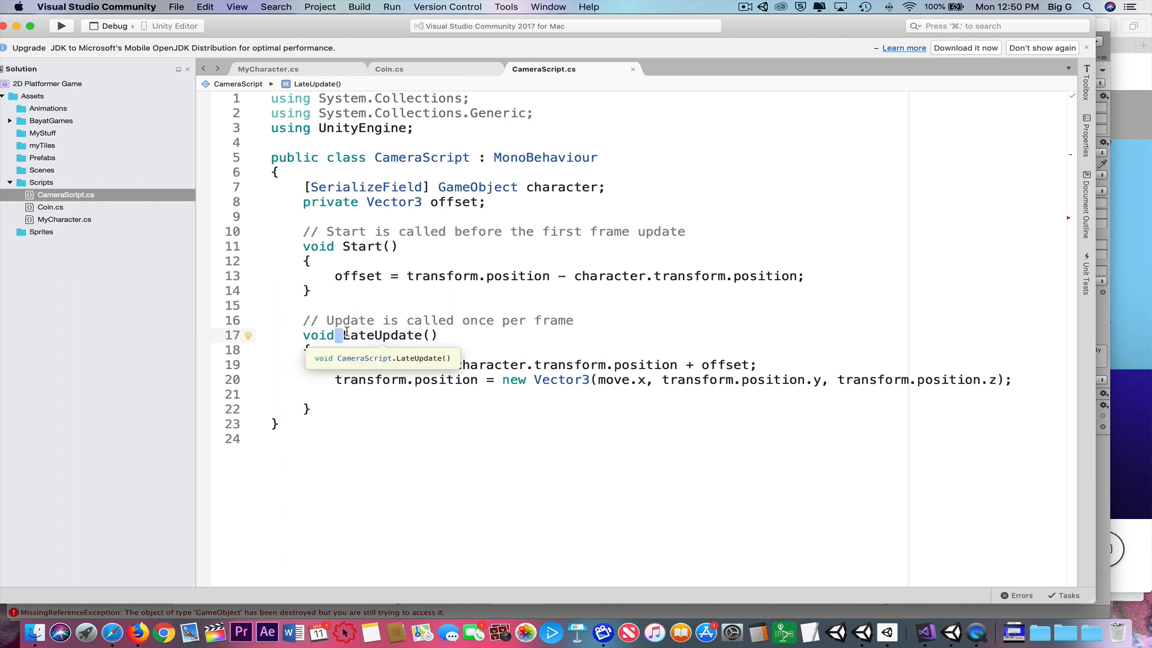
pyautogui.click(407, 321)
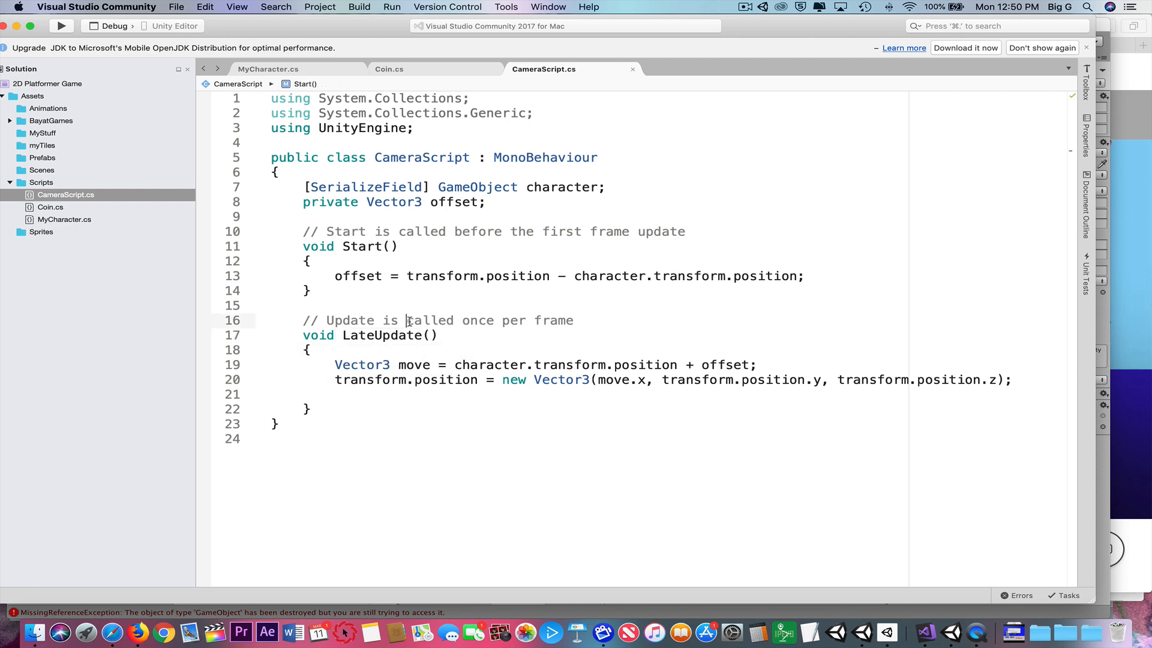
pyautogui.click(634, 336)
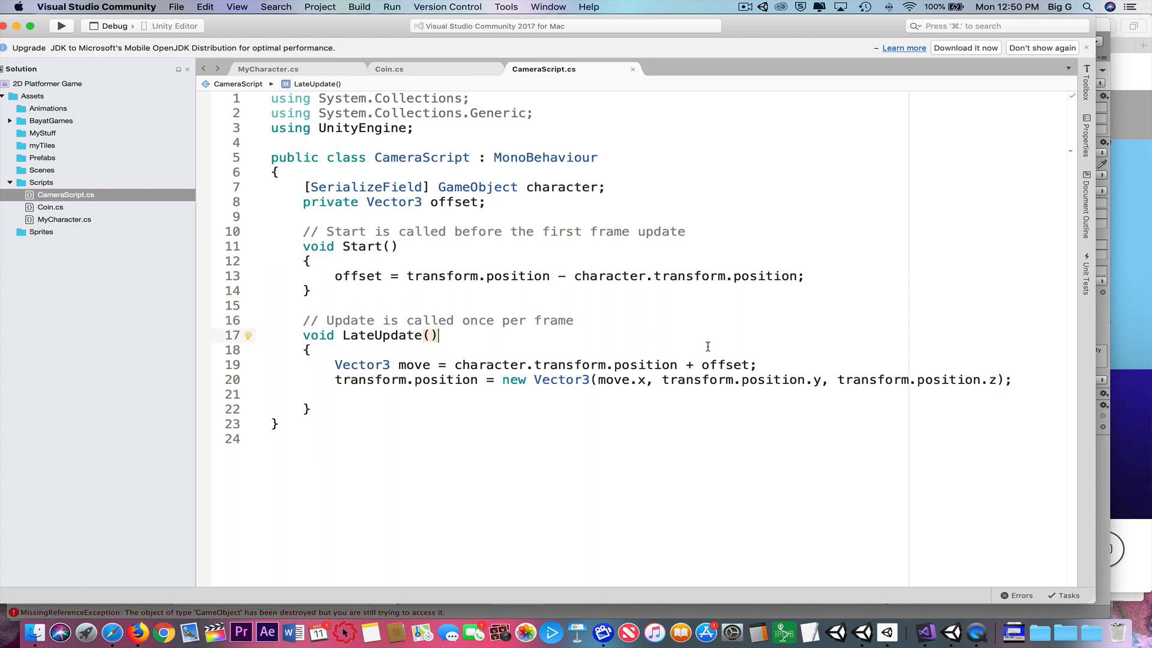
pyautogui.click(334, 364)
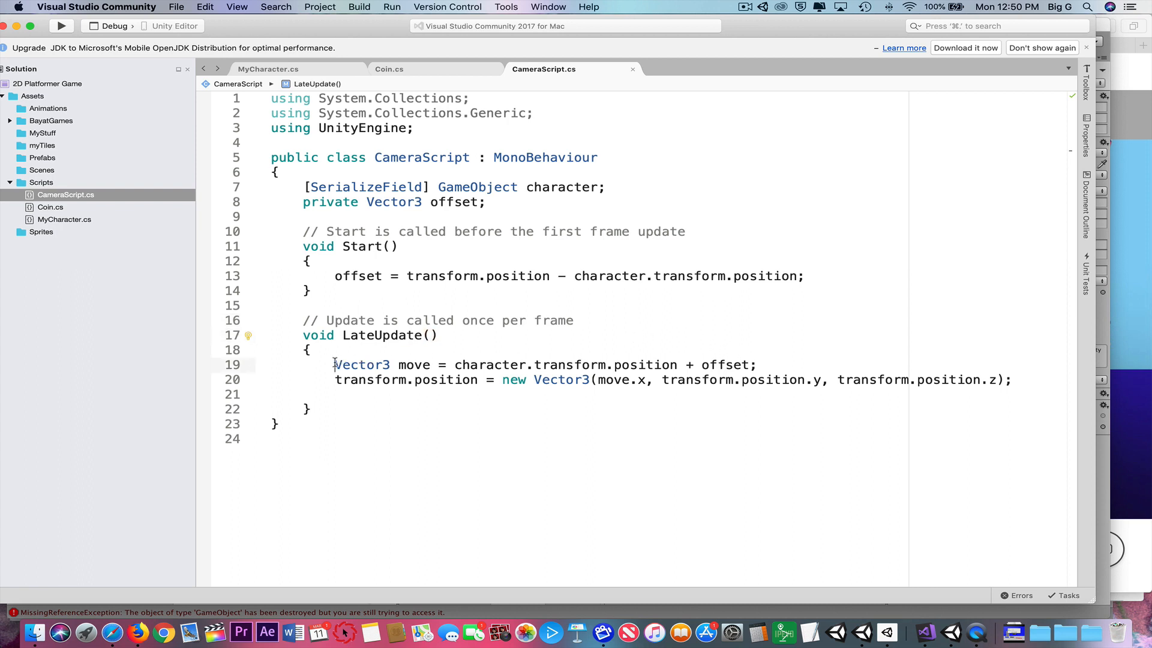
pyautogui.moveTo(335, 364); pyautogui.dragTo(774, 368)
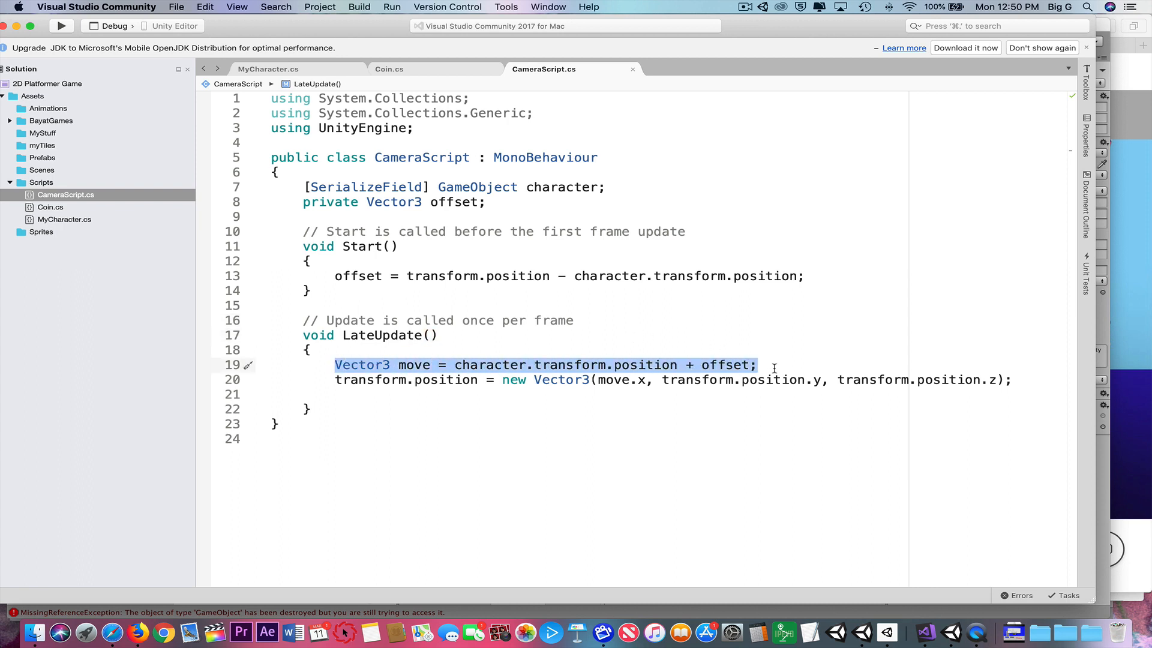
pyautogui.click(774, 367)
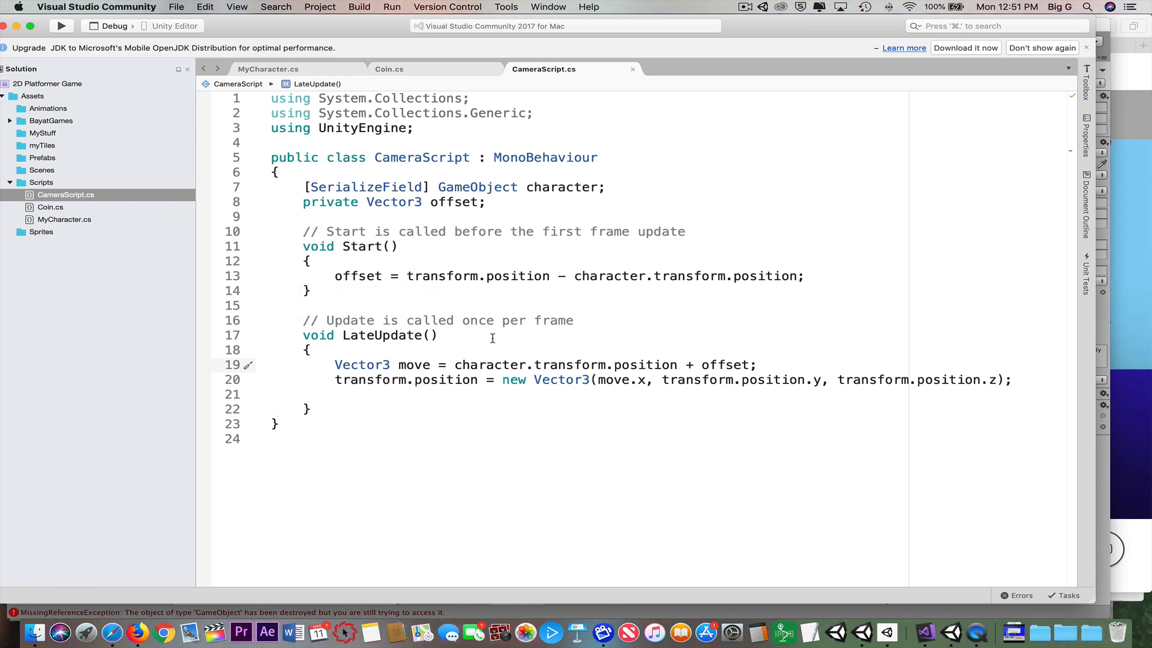
pyautogui.moveTo(457, 364); pyautogui.dragTo(764, 365)
pyautogui.click(765, 365)
# Examine how the transform.position assignment takes move.x while keeping the camera's own y and z values.
pyautogui.moveTo(334, 379); pyautogui.dragTo(479, 383)
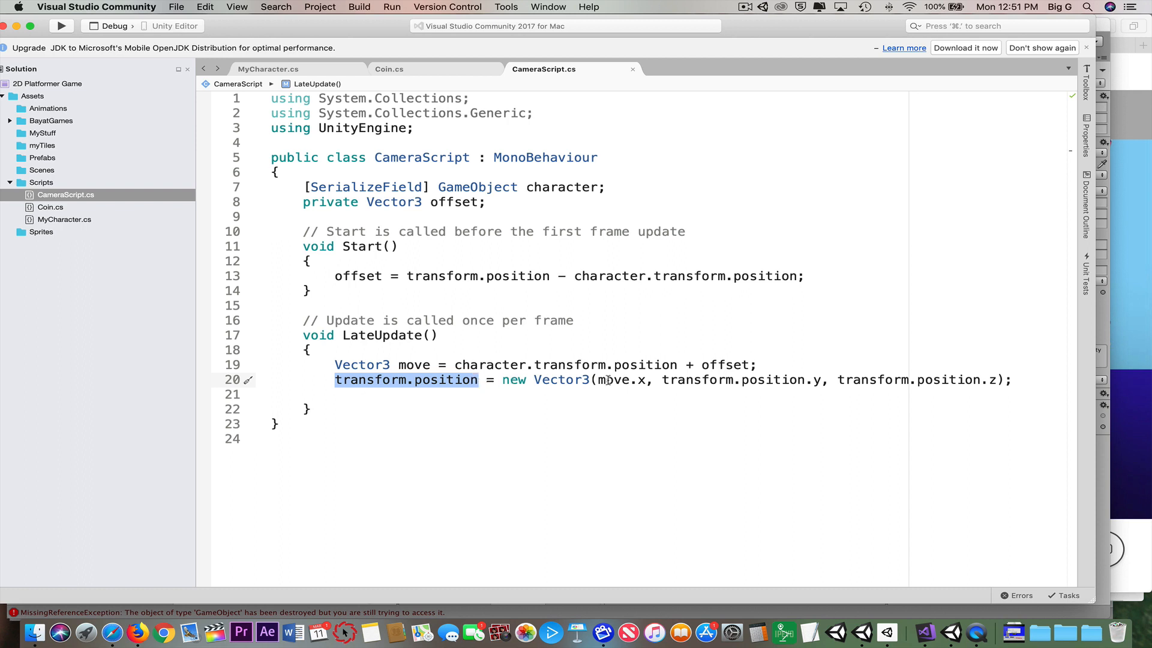
pyautogui.click(411, 364)
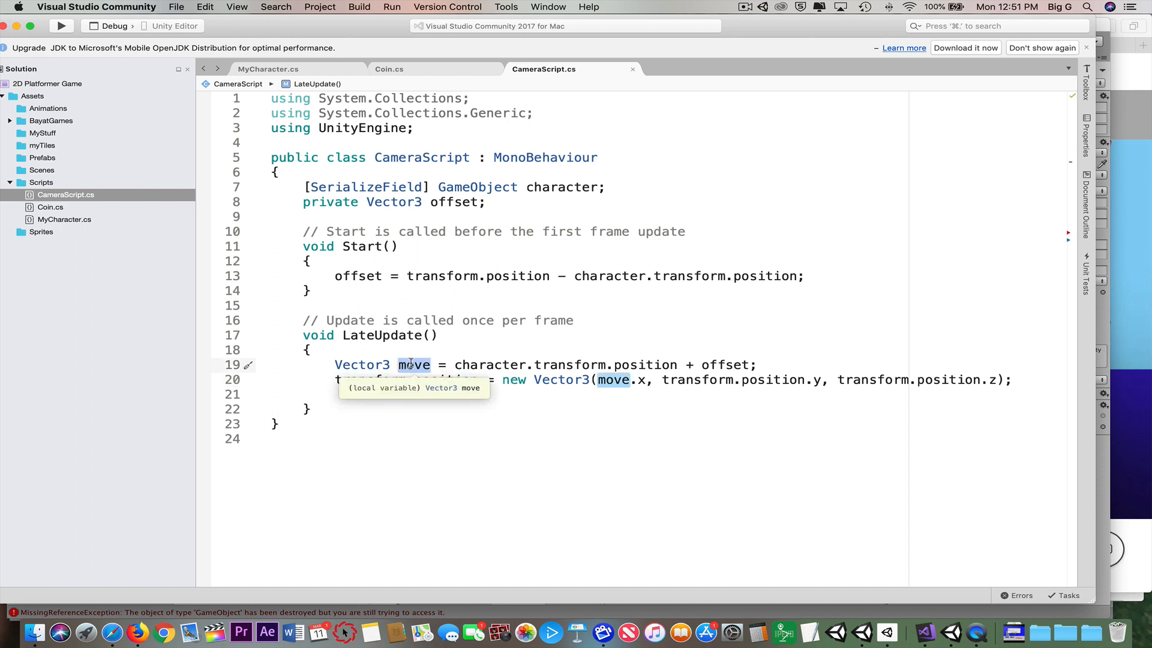
pyautogui.click(640, 380)
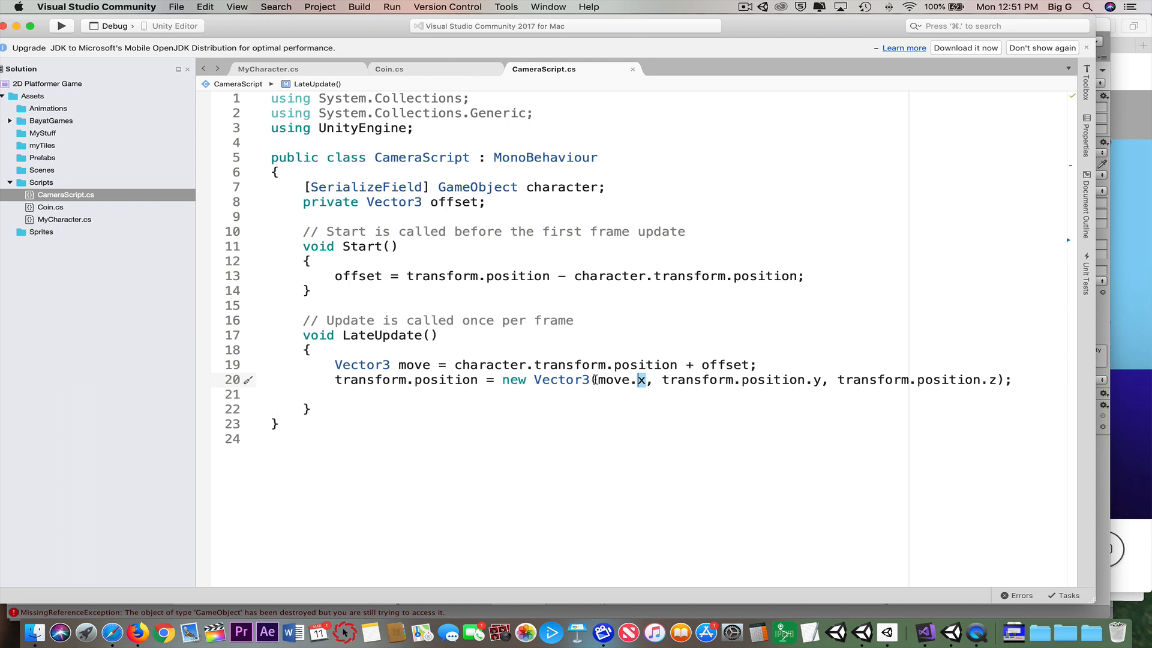
pyautogui.moveTo(595, 379); pyautogui.dragTo(642, 381)
pyautogui.click(711, 395)
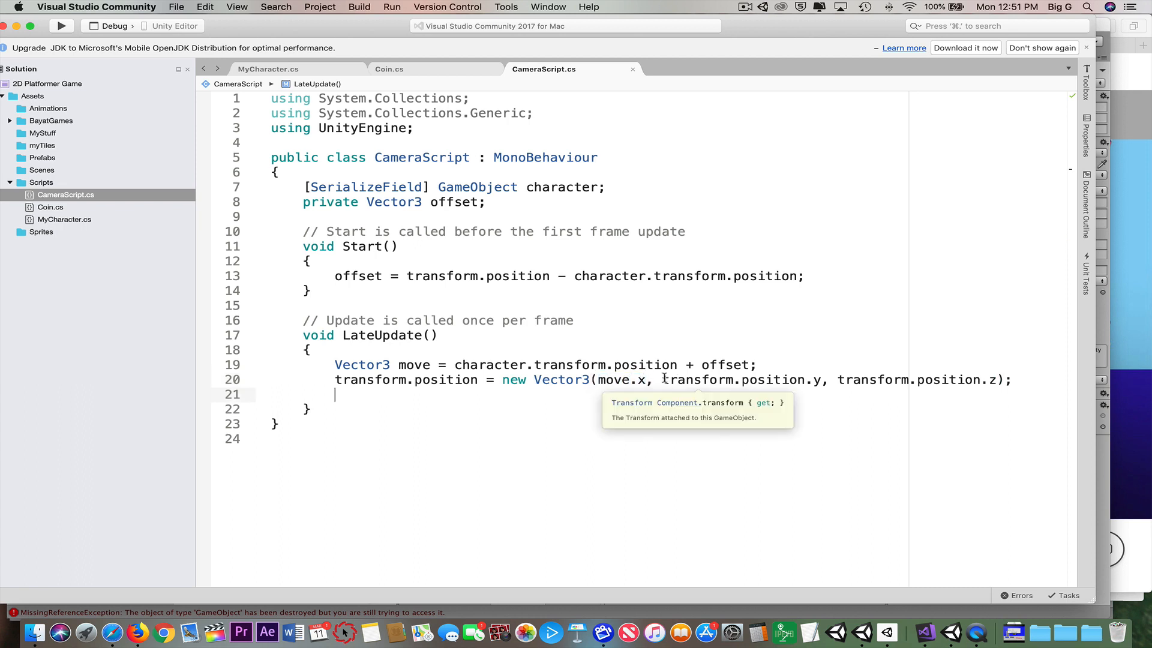
pyautogui.moveTo(662, 380); pyautogui.dragTo(990, 381)
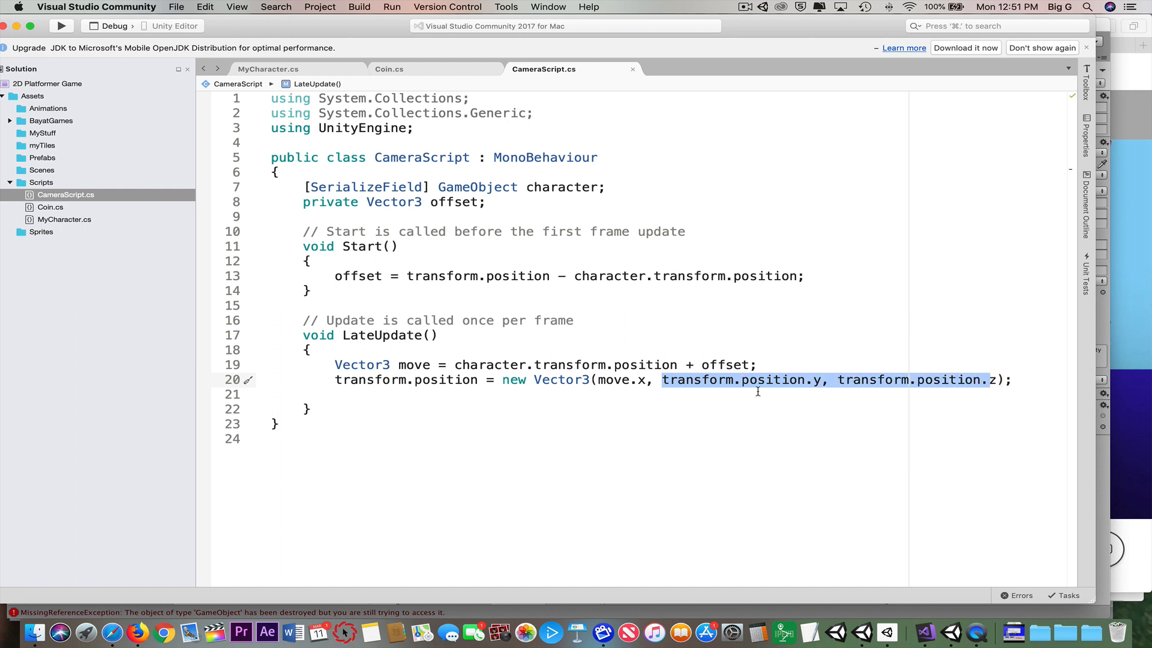
pyautogui.click(997, 381)
pyautogui.click(877, 413)
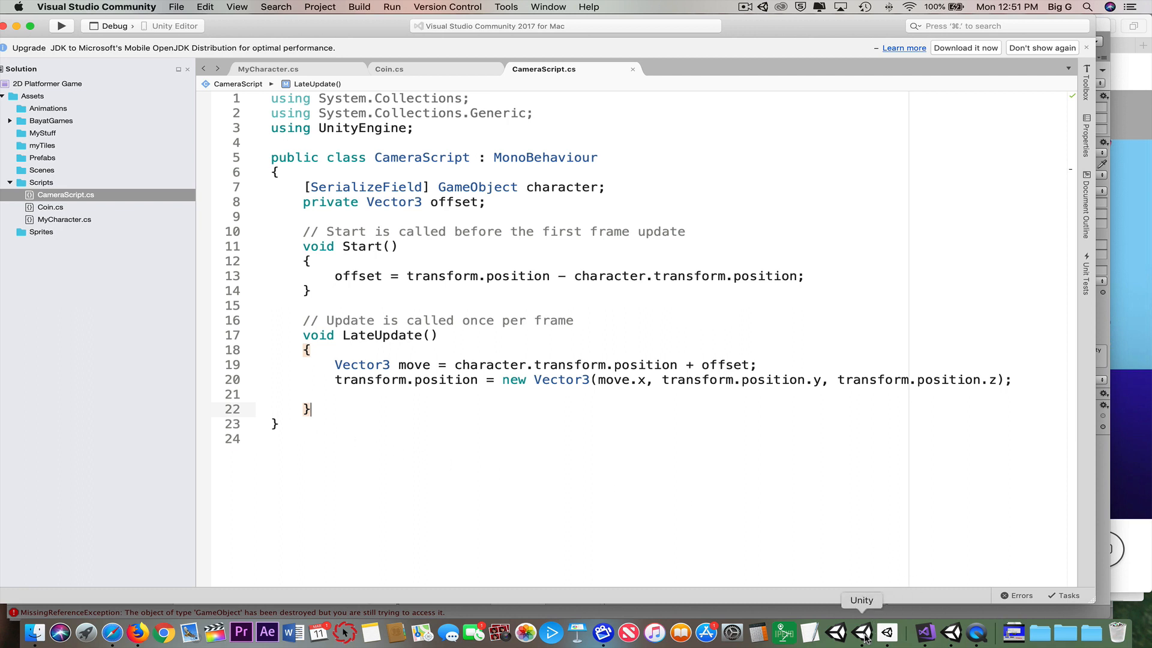
# Switch back to Unity and select Main Camera to check the Character reference in its Camera Script component.
pyautogui.click(954, 634)
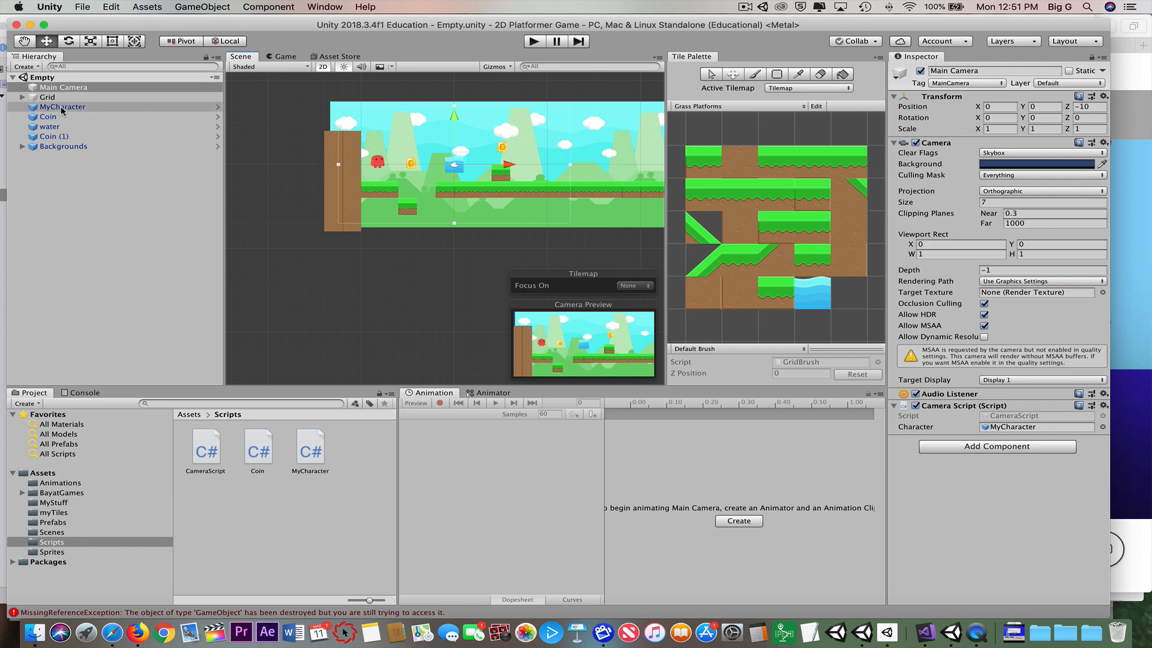
pyautogui.click(71, 88)
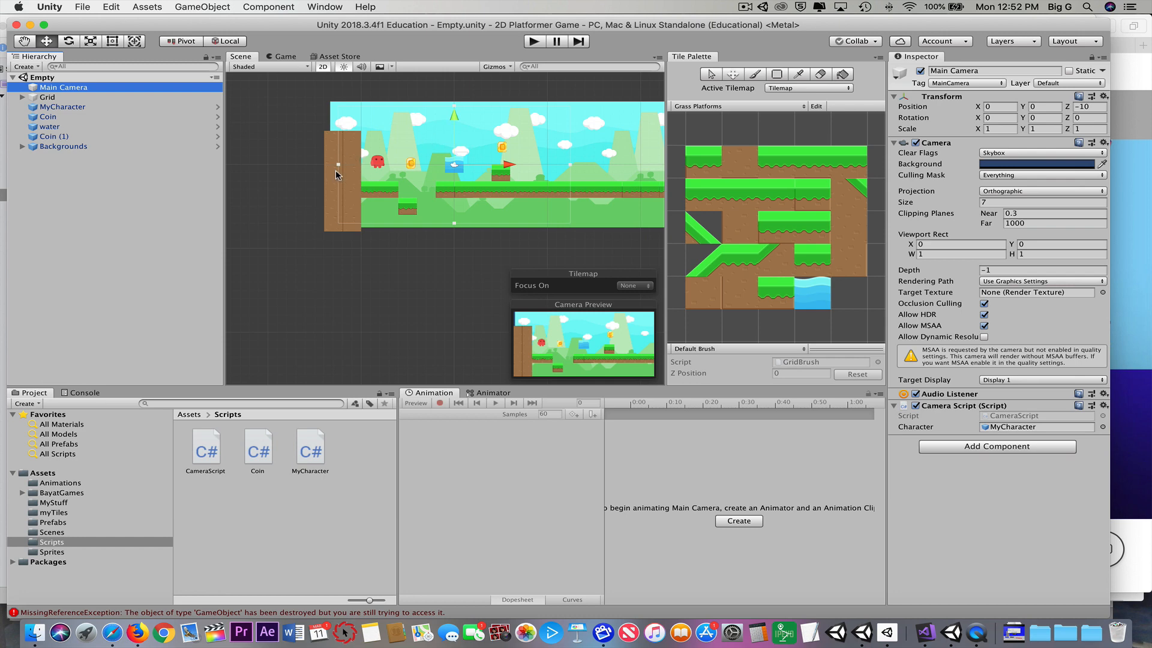
# Play the Empty scene and move the character left to the wall and back right to test the camera following.
pyautogui.scroll(3, 361, 184)
pyautogui.scroll(2, 362, 185)
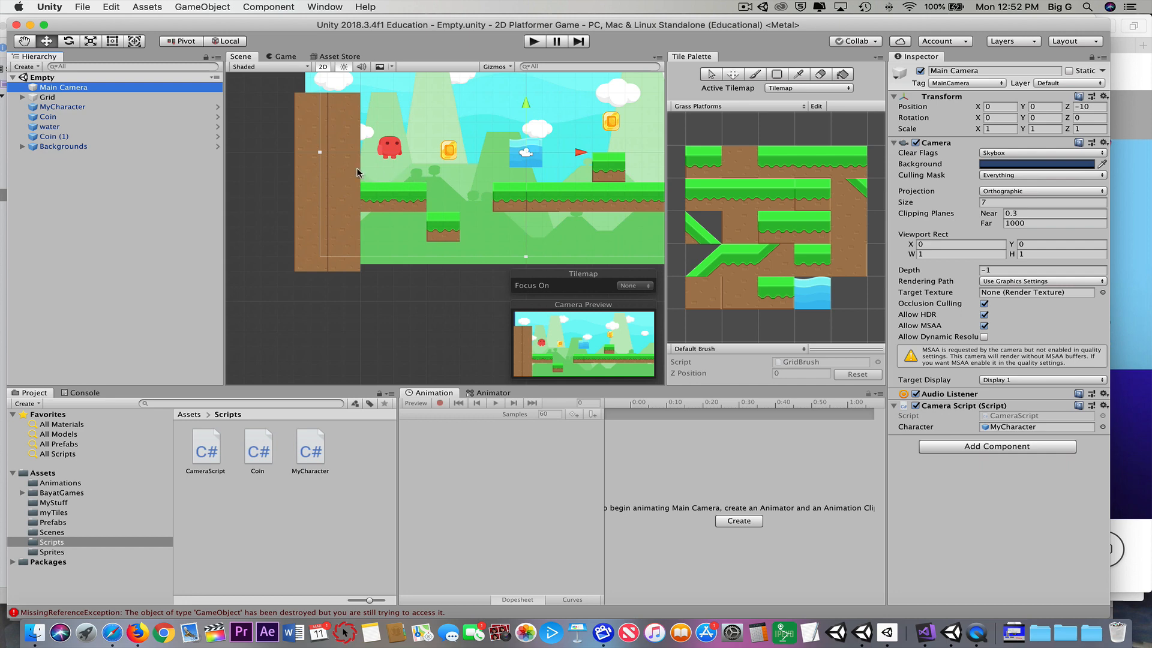
pyautogui.click(534, 42)
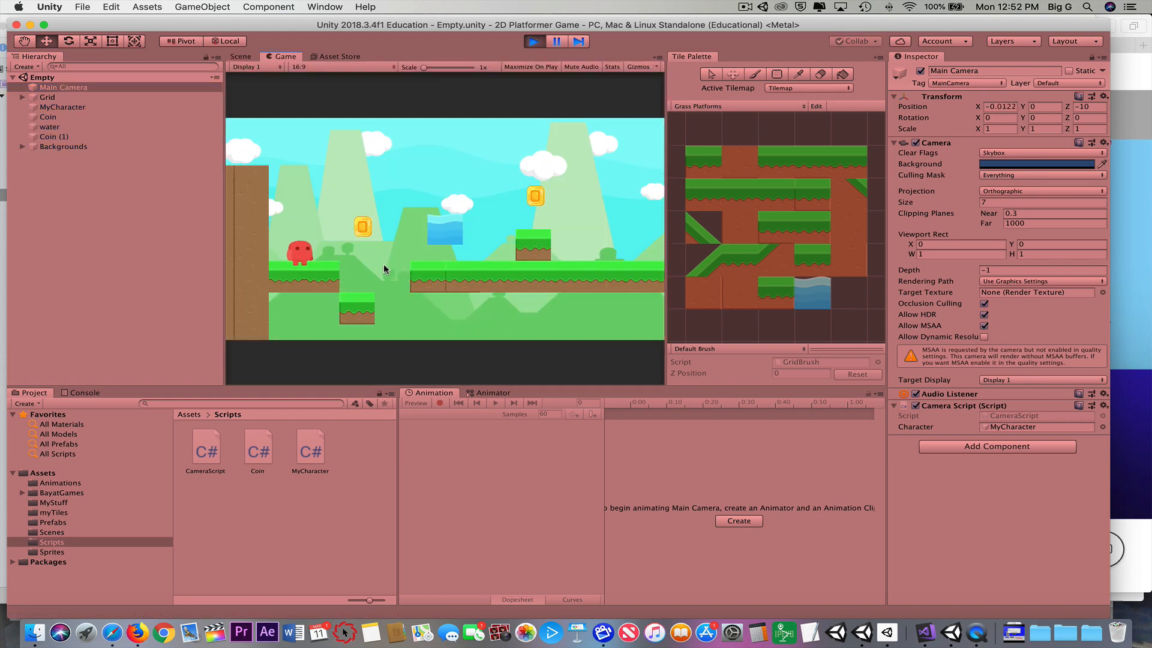
pyautogui.press('Left')
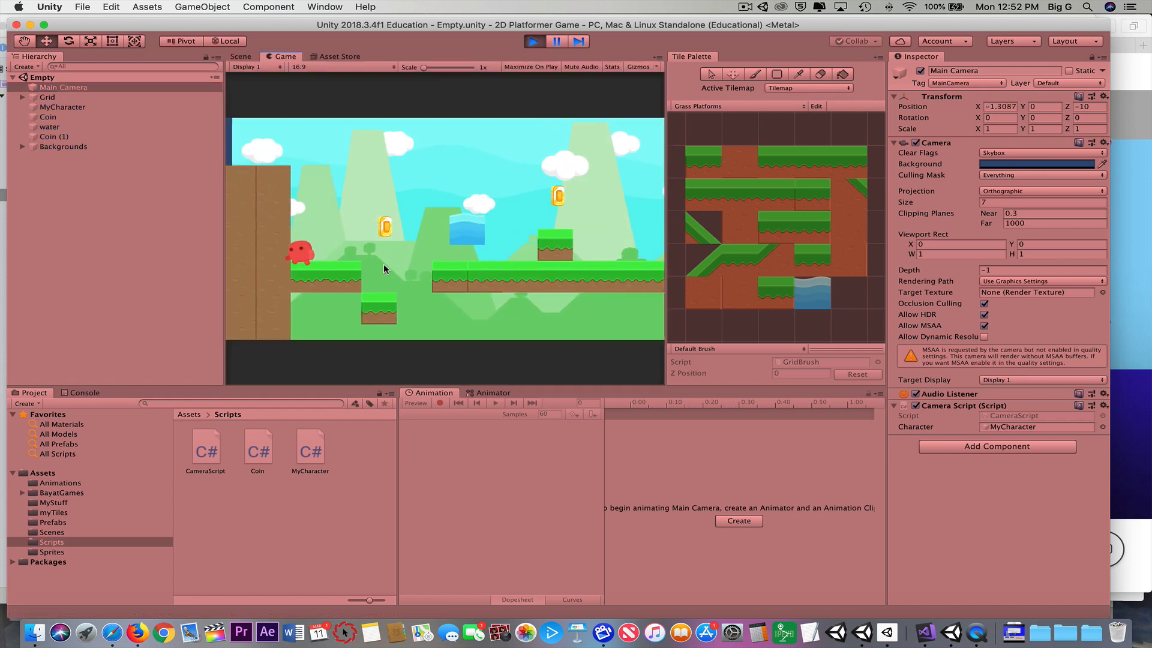
pyautogui.press('Right')
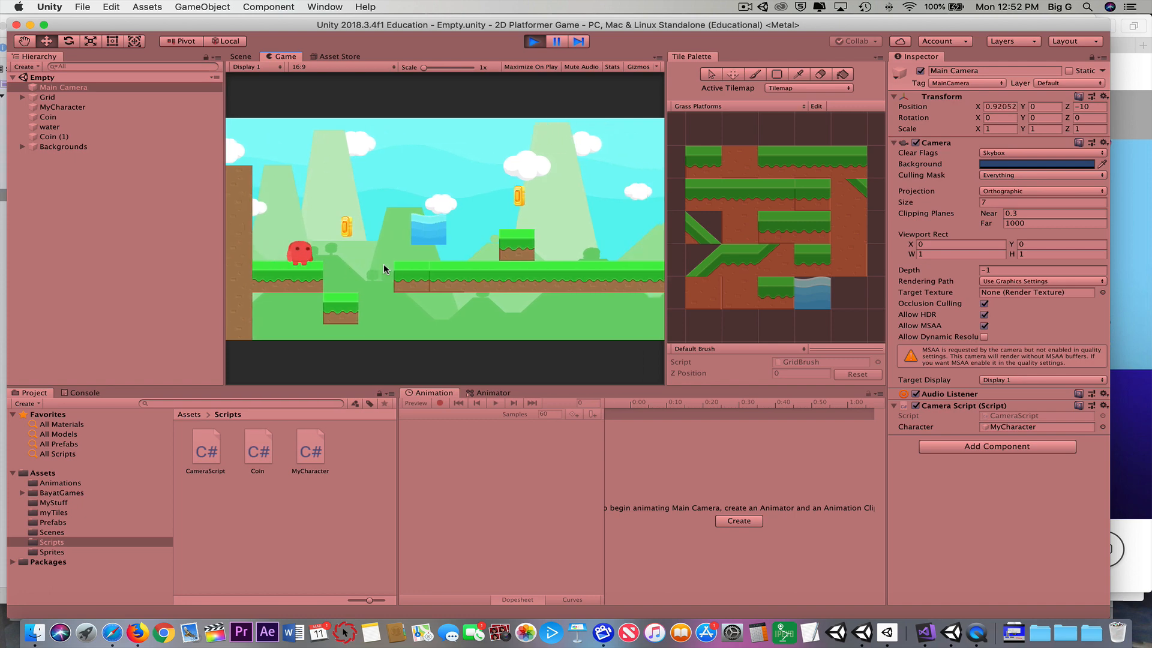
# Run the character right past the gap, jump for the second coin, continue off the platform's far end, and stop the game.
pyautogui.press('Right')
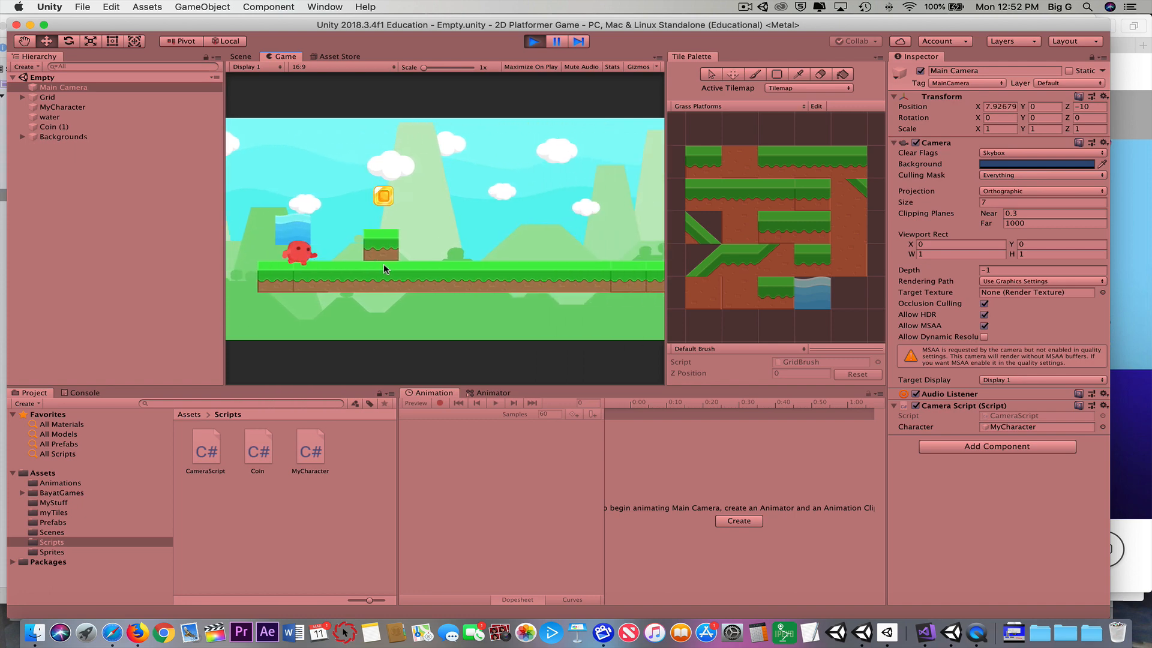
pyautogui.press('Right')
pyautogui.press('space')
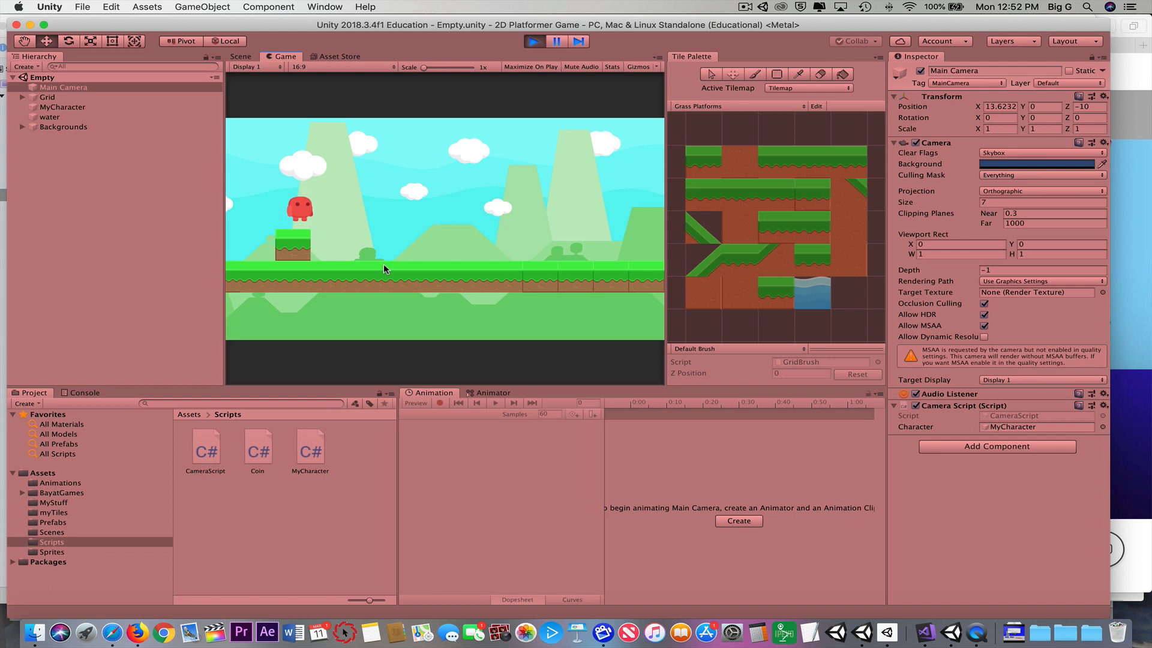
pyautogui.press('Right')
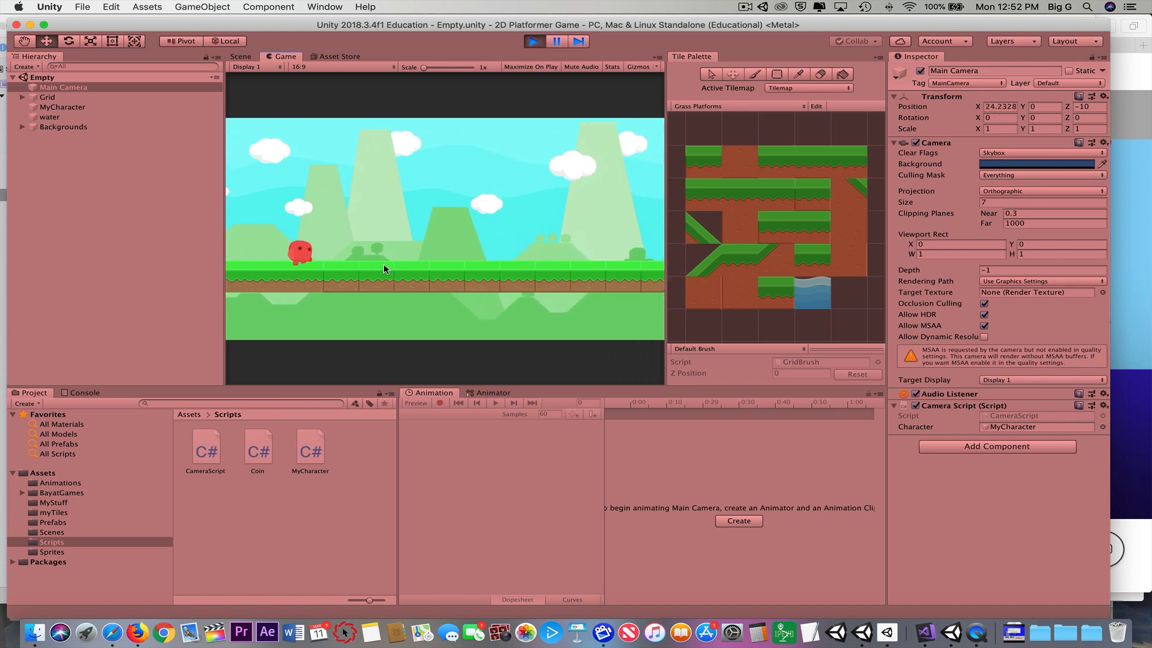
pyautogui.press('Right')
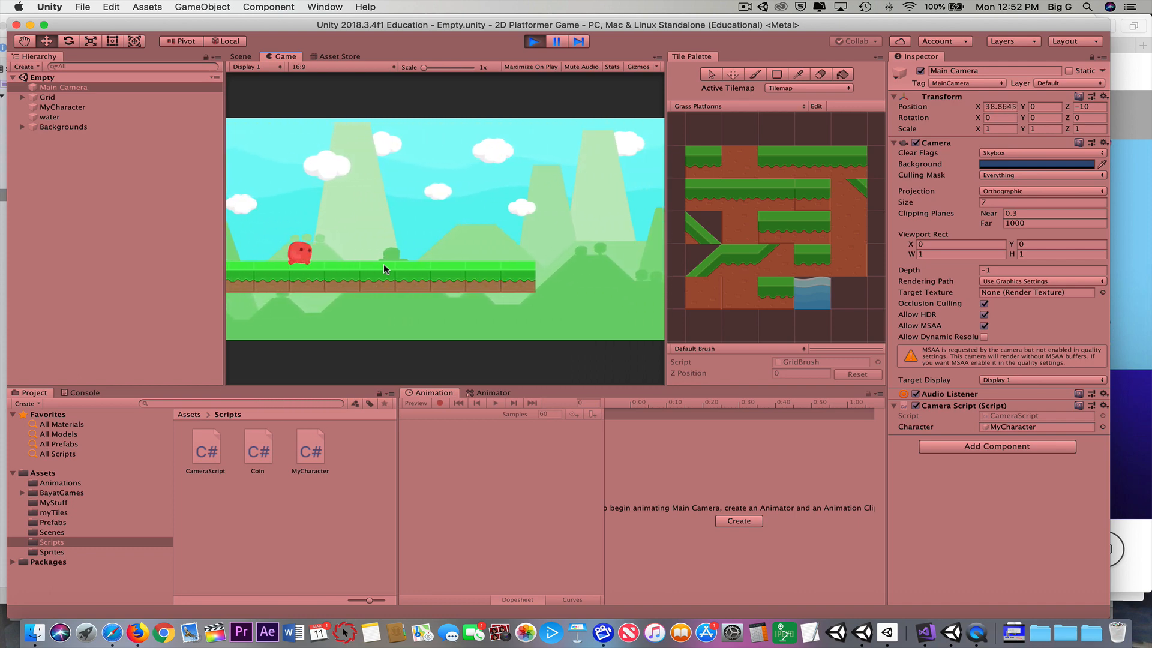
pyautogui.press('Right')
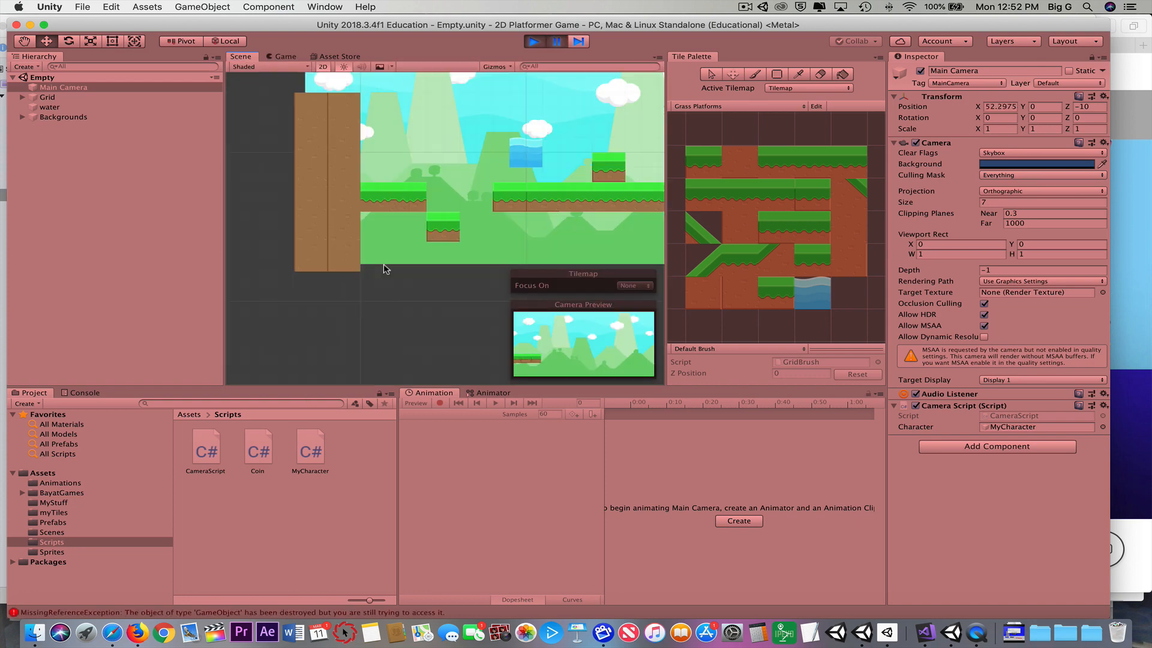
pyautogui.click(534, 42)
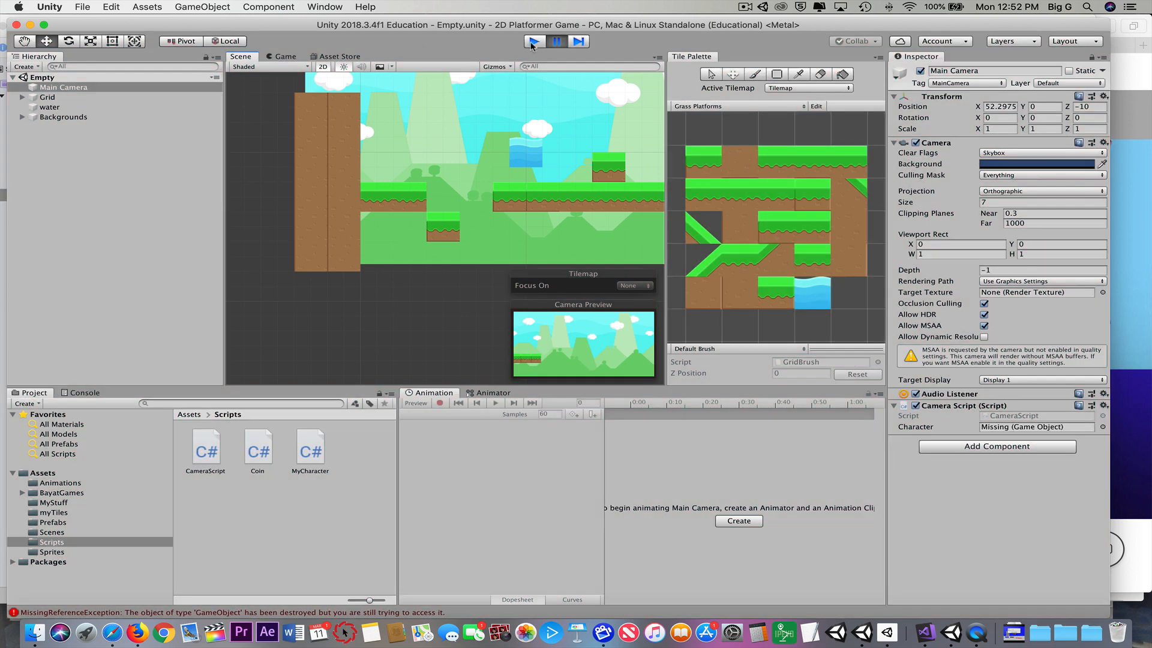
# Open the Level 1 scene from the Scenes folder and select its Main Camera to check which components it has.
pyautogui.click(43, 533)
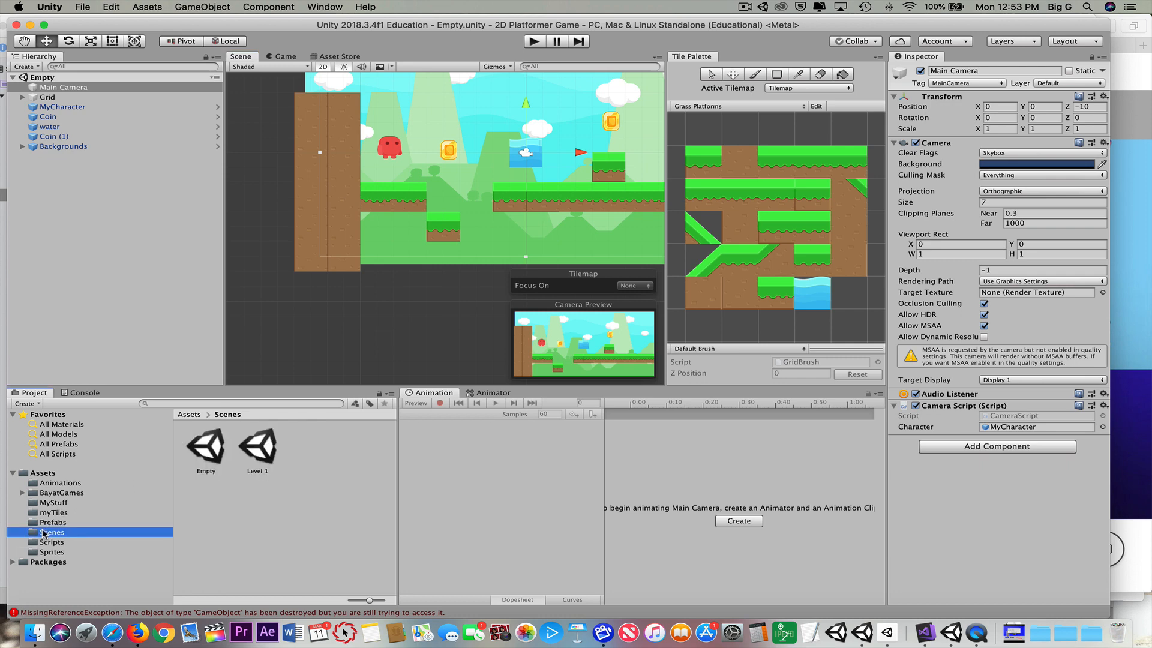
pyautogui.click(261, 450)
pyautogui.doubleClick(262, 450)
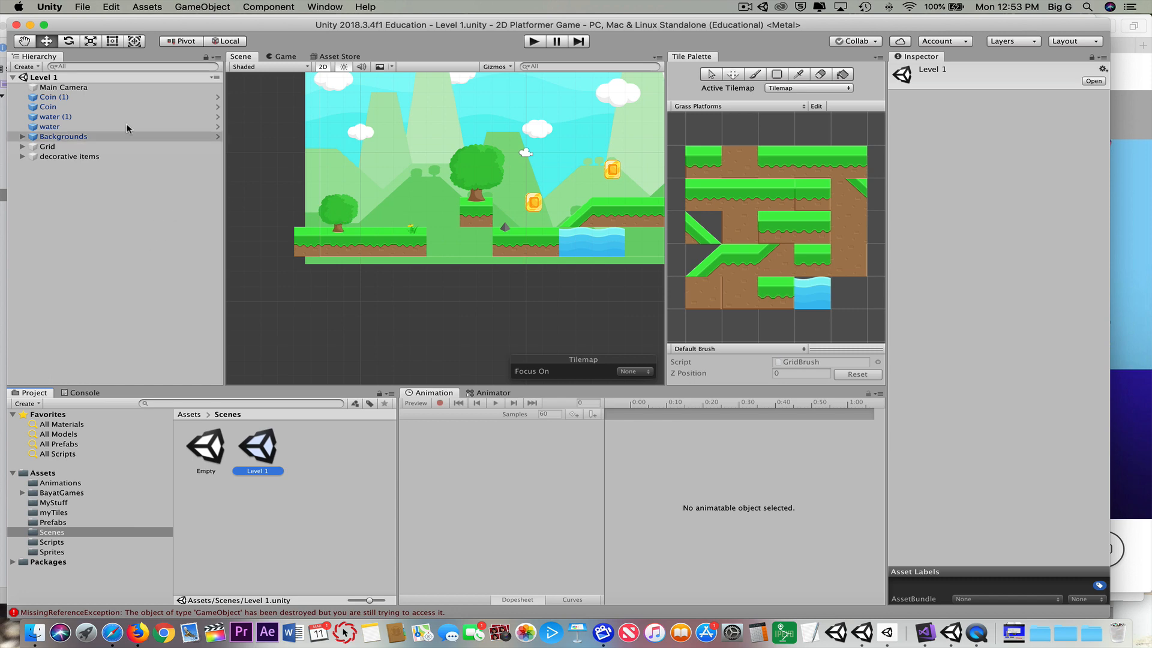
pyautogui.click(64, 88)
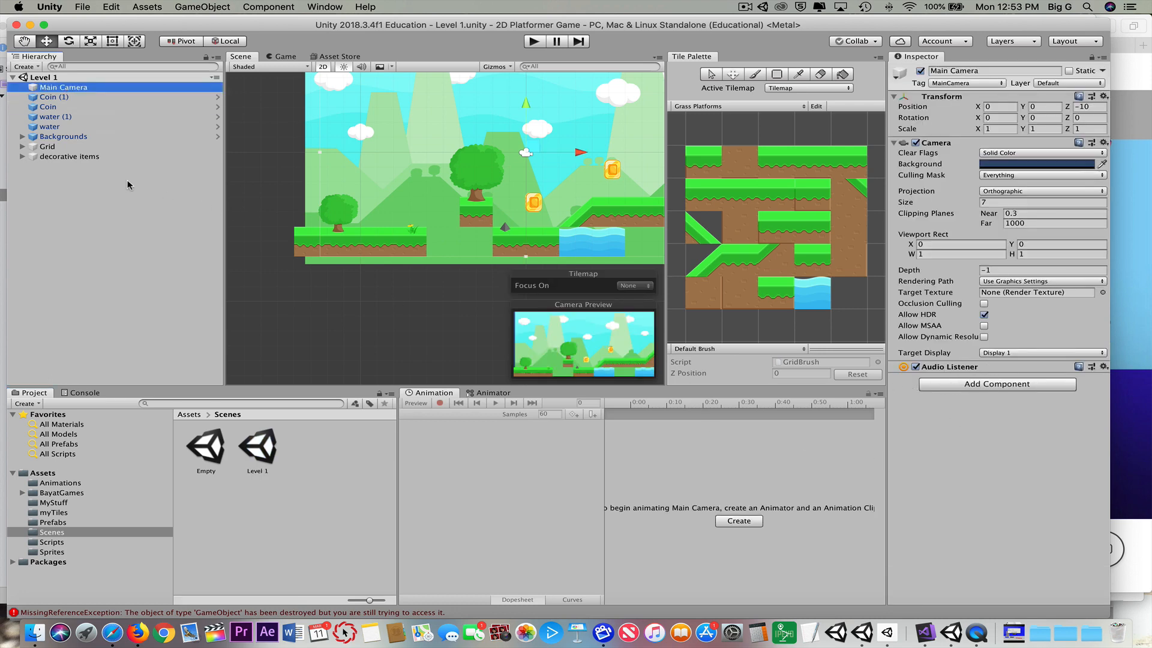
# Reopen the Empty scene and show the contents of the Prefabs folder.
pyautogui.doubleClick(208, 448)
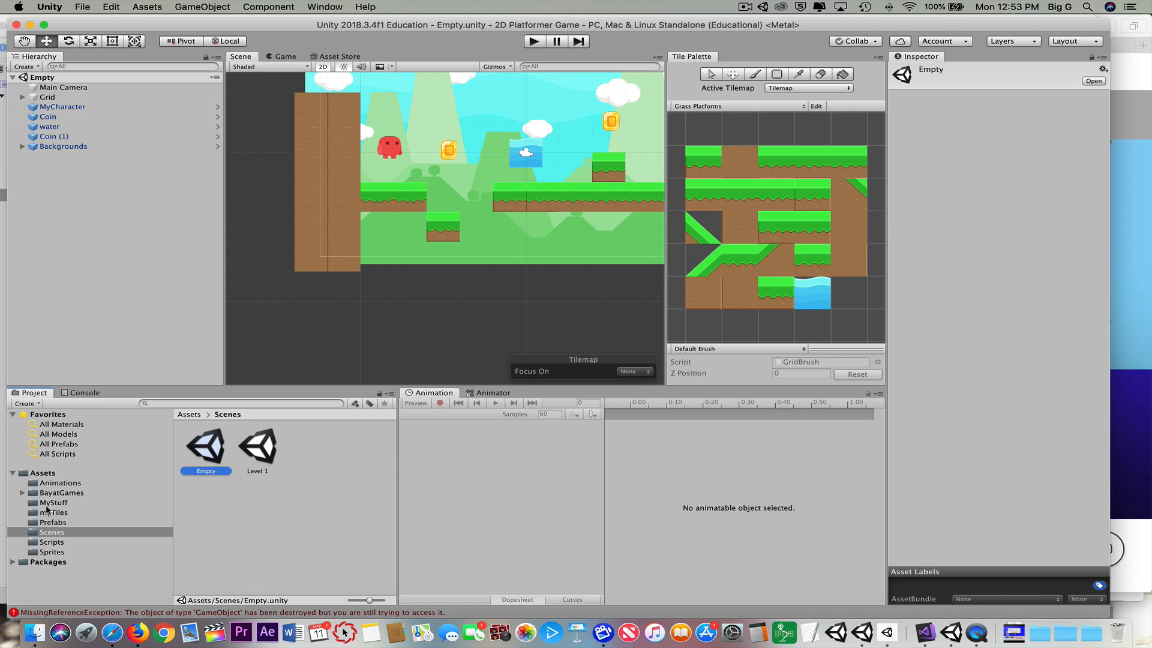
pyautogui.click(54, 523)
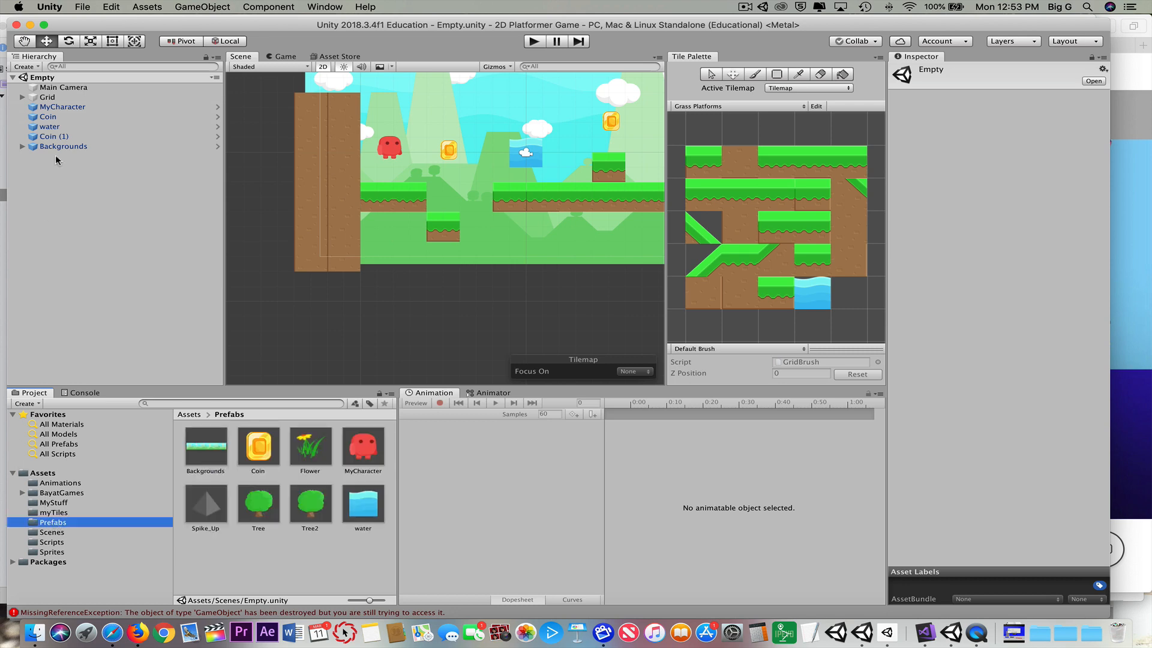